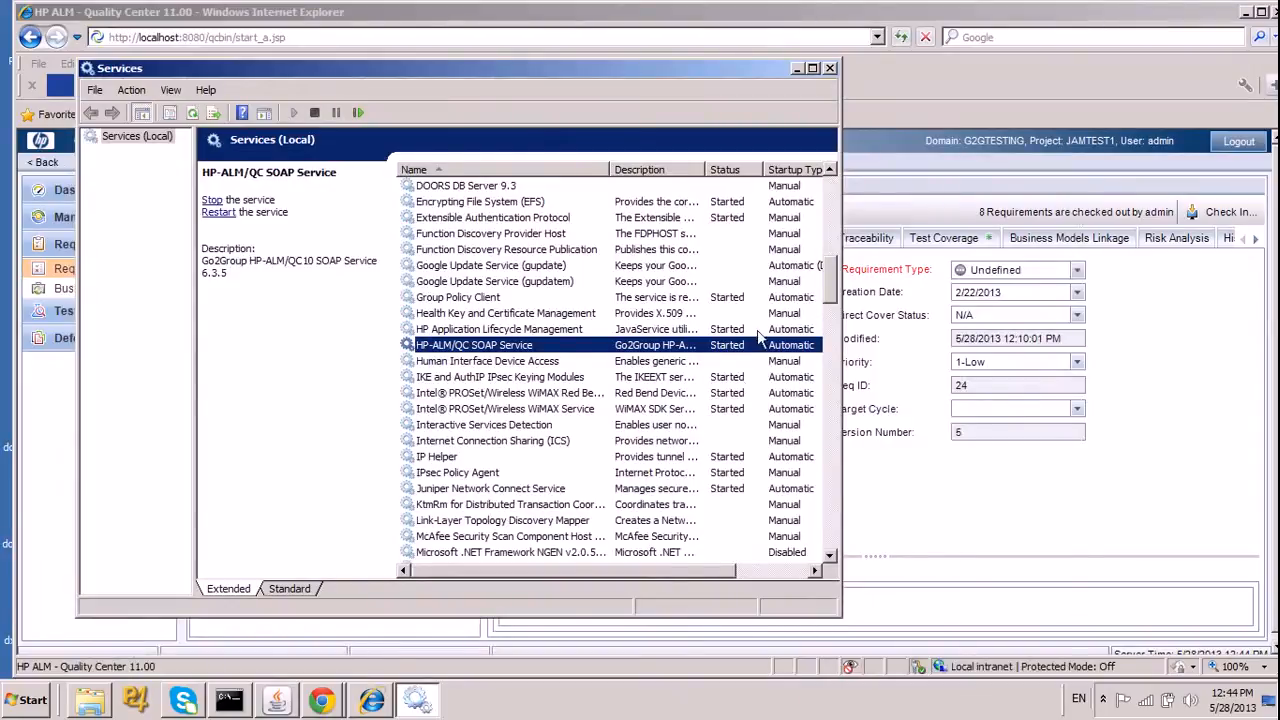
Close the Services window and switch to the JIRA Administration page in Chrome.
left_click(830, 69)
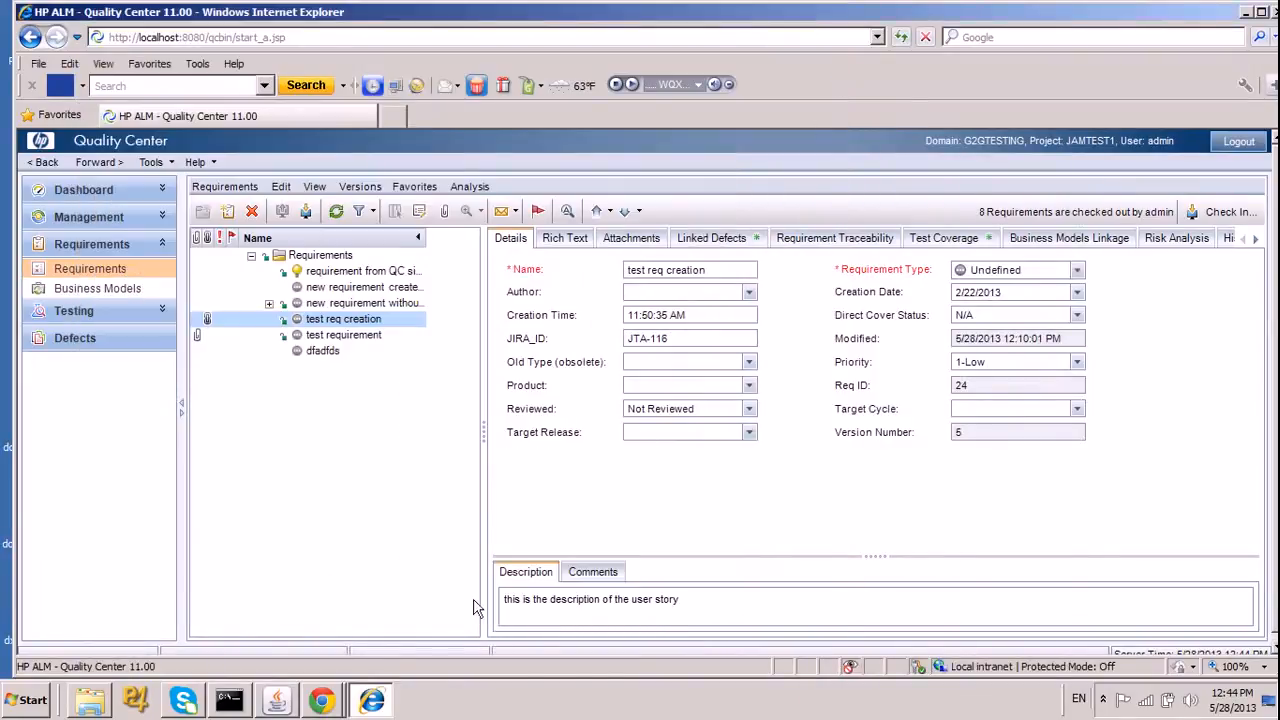
left_click(324, 705)
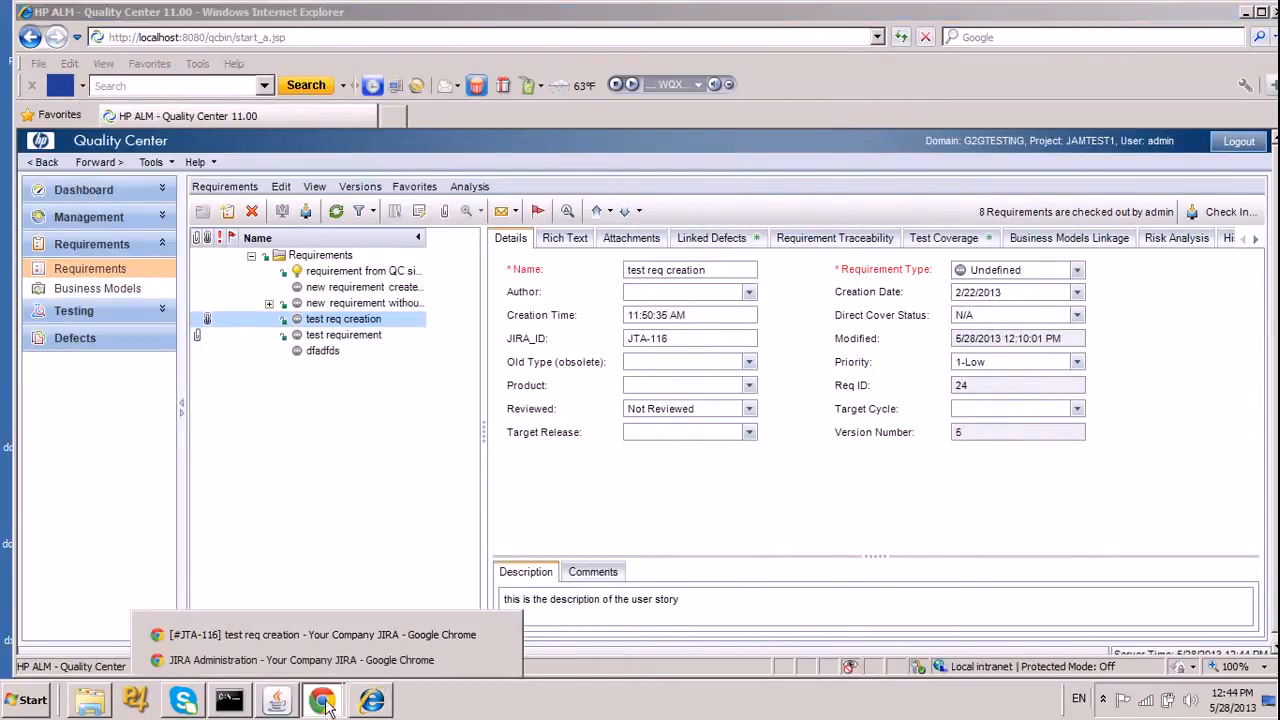
left_click(322, 662)
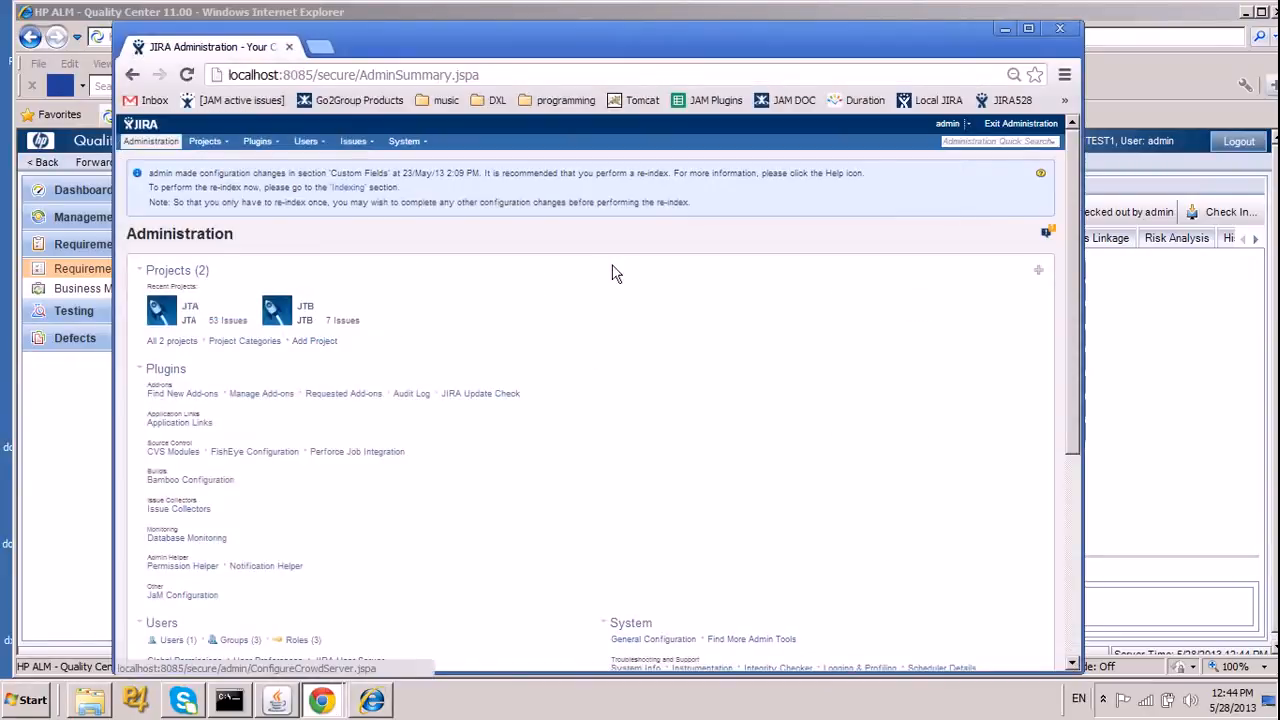
left_click_drag(767, 31, 768, 17)
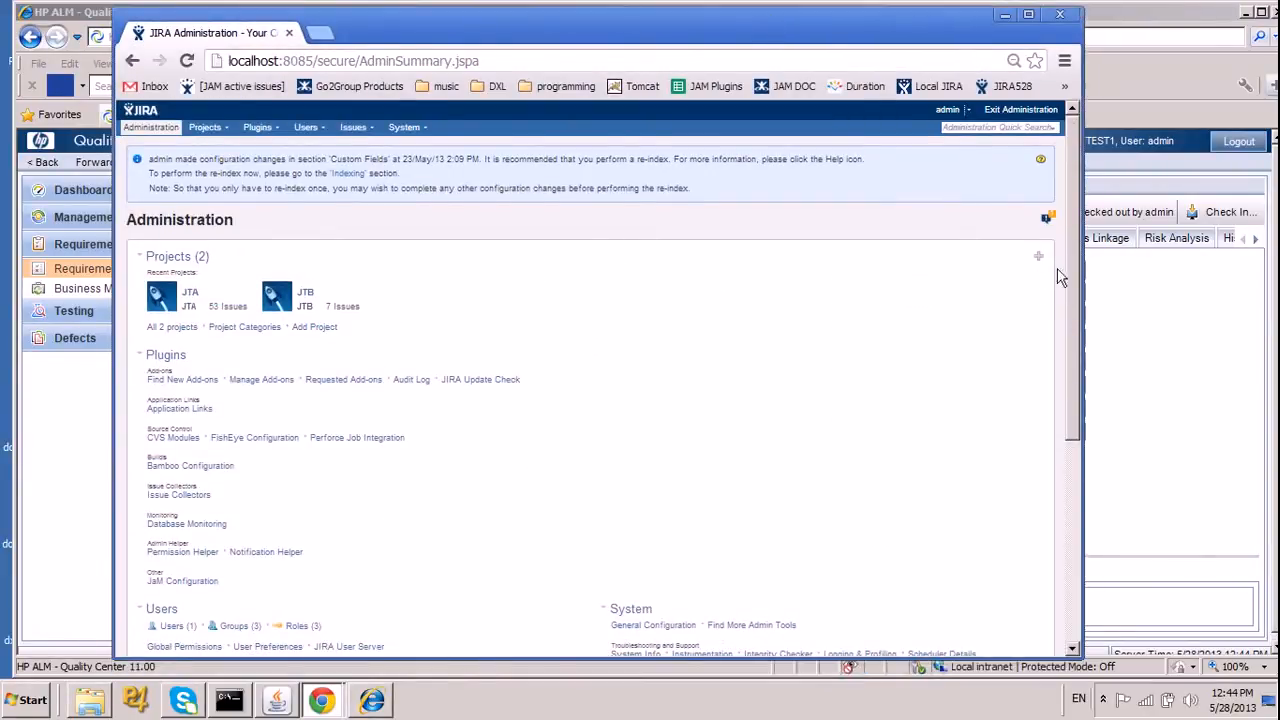
Check the JIRA version in the administration page footer and open the JaM Configuration page.
left_click_drag(1072, 280, 1082, 472)
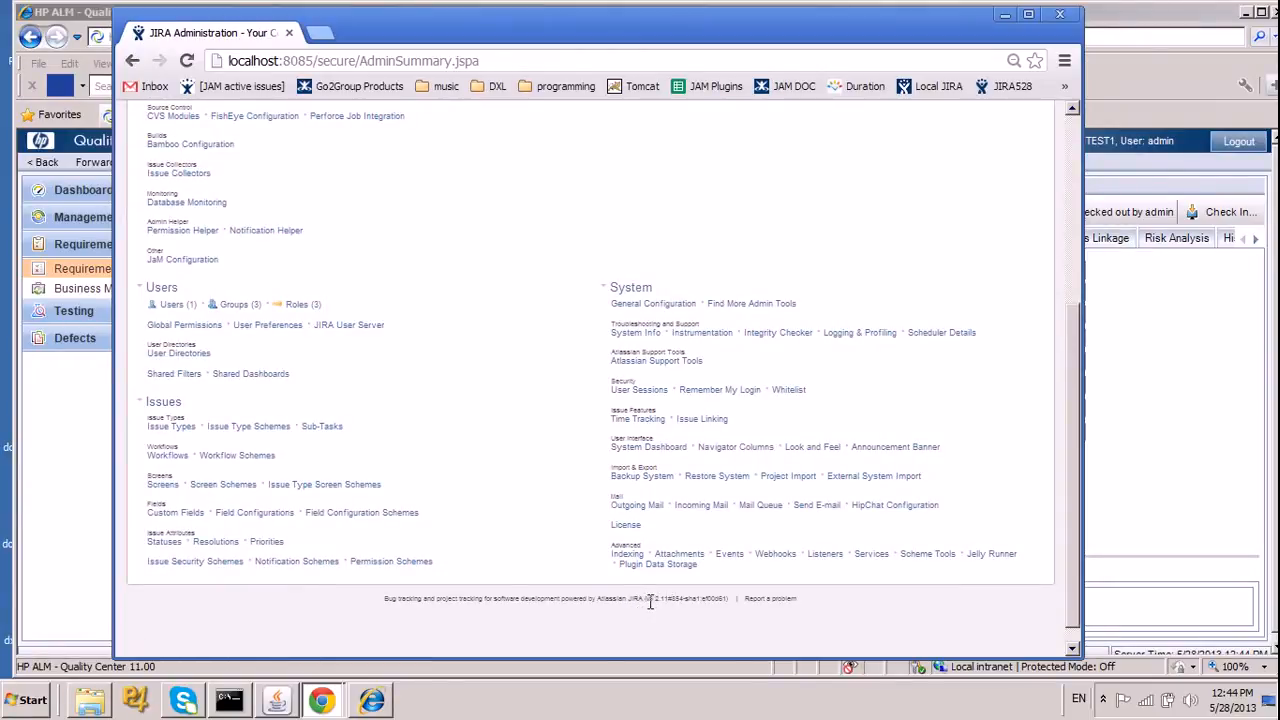
left_click_drag(650, 603, 706, 602)
left_click_drag(1073, 355, 1084, 320)
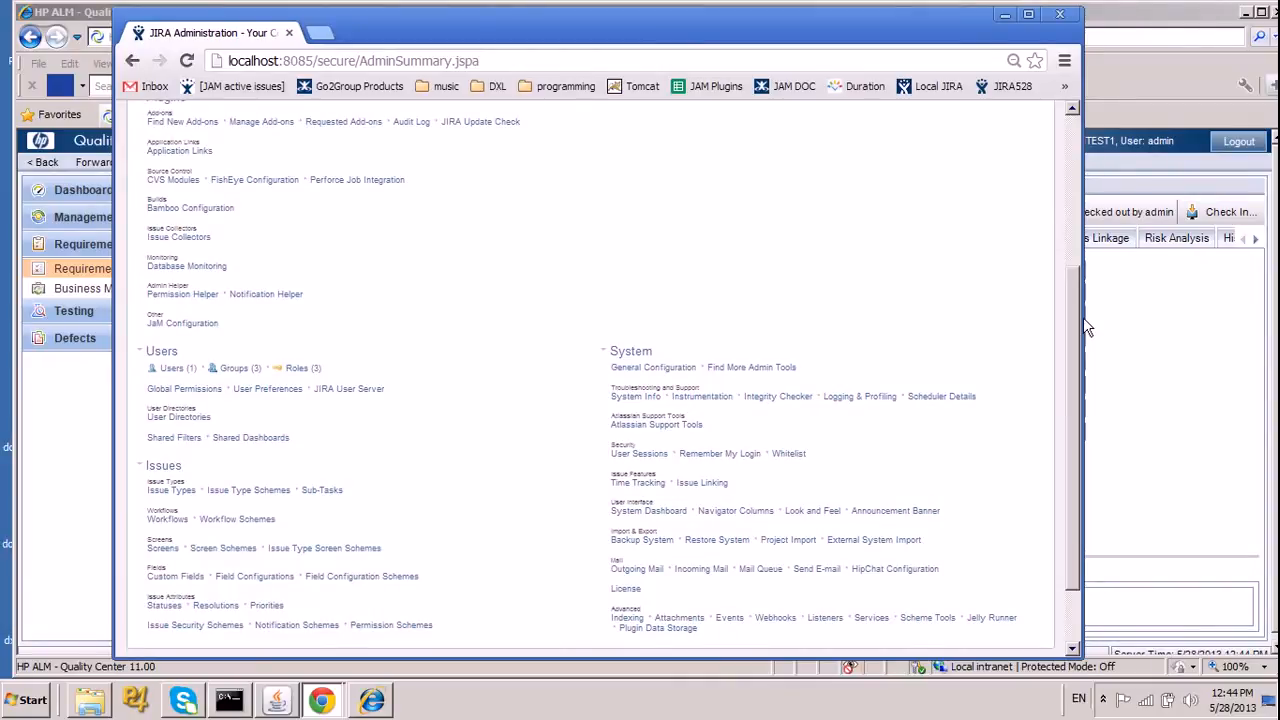
scroll(390, 270, "up", 1)
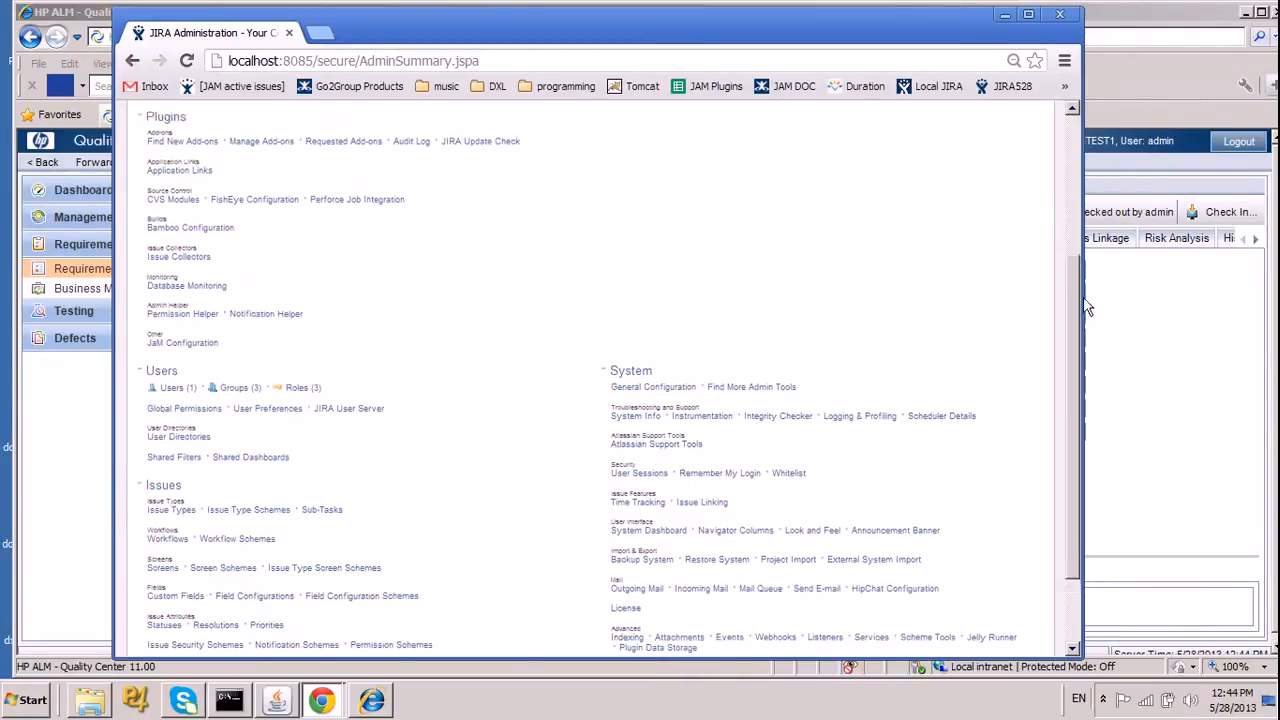
left_click(200, 371)
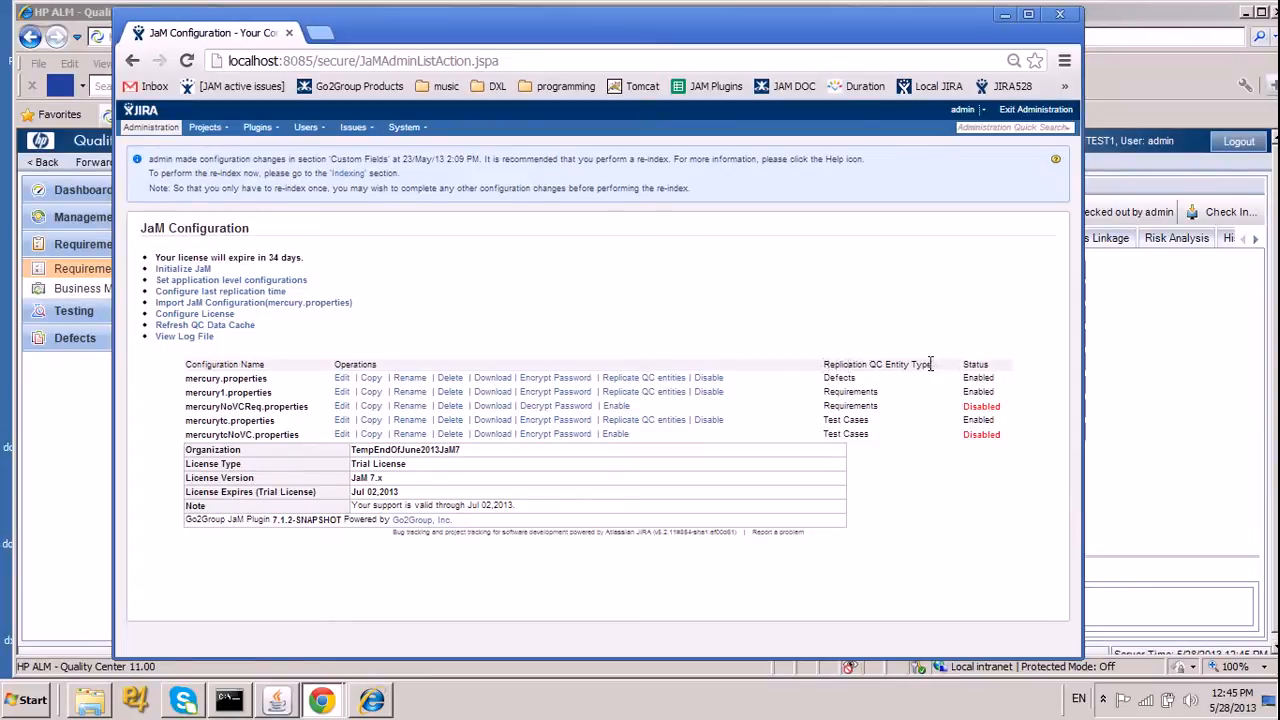
Open the mercury.properties configuration for editing, review its credentials and network settings, and continue to the project mapping.
left_click_drag(825, 365, 941, 362)
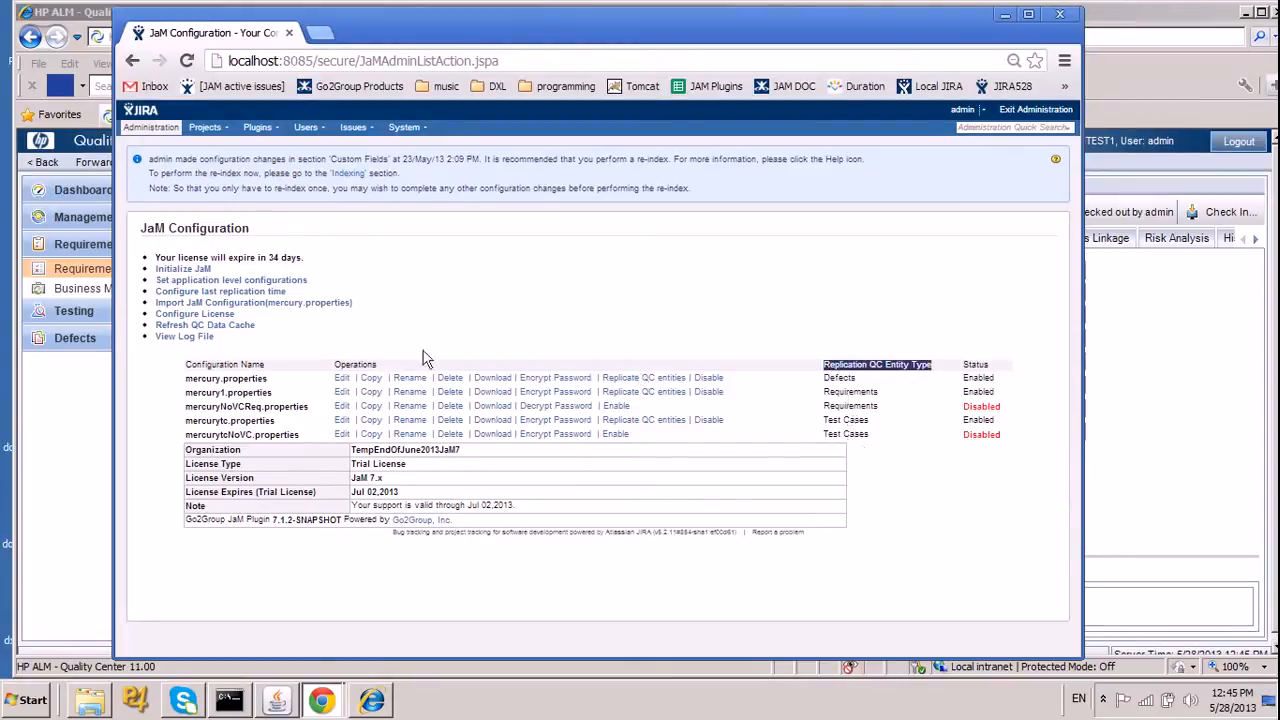
left_click(340, 380)
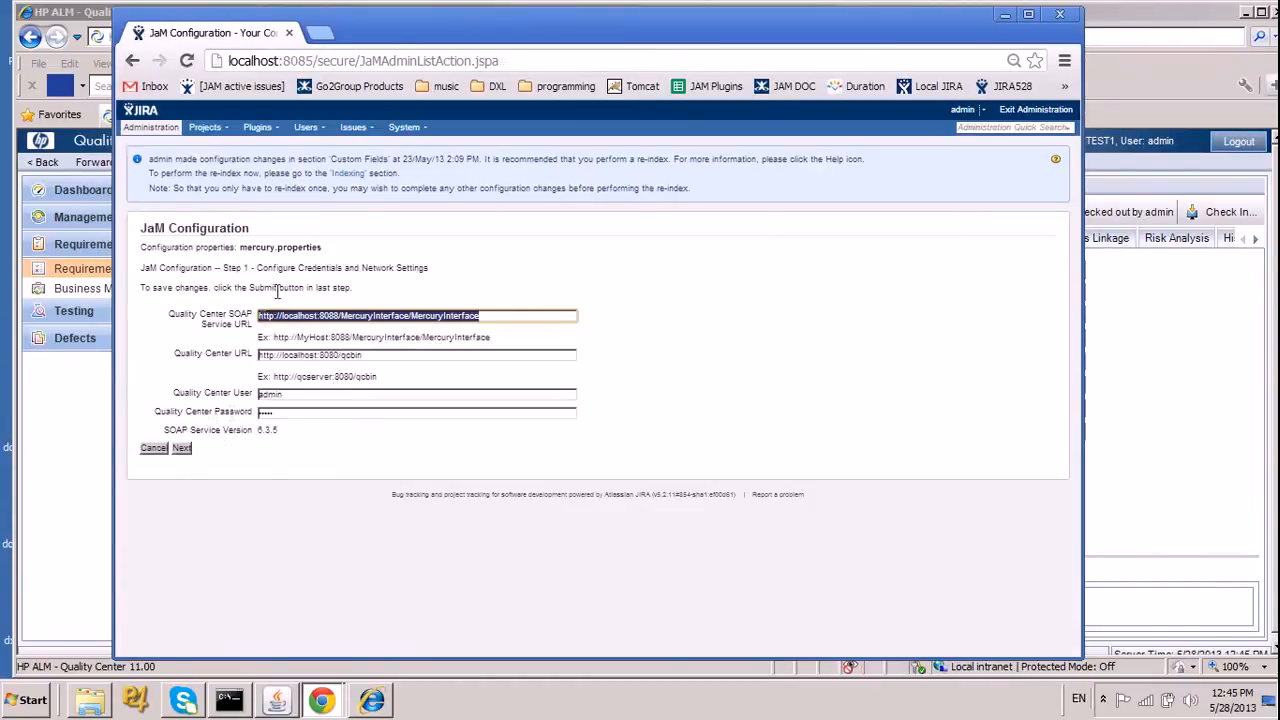
left_click(175, 343)
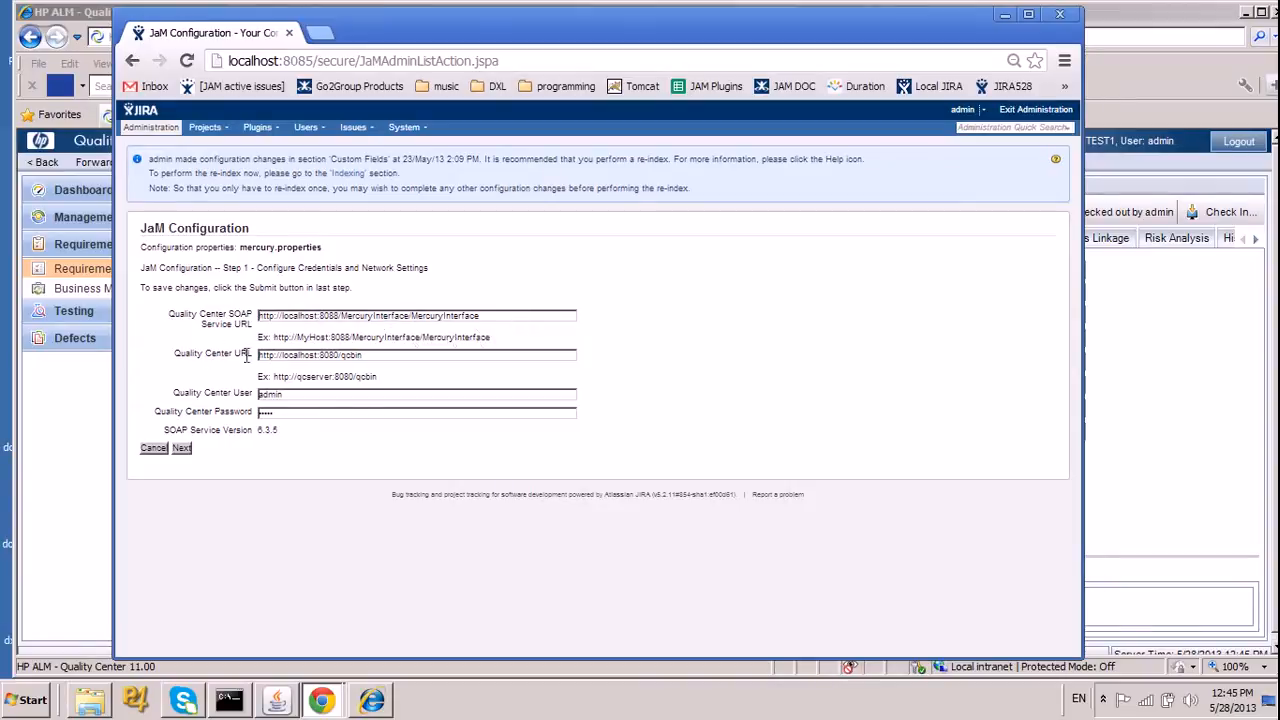
left_click_drag(374, 356, 336, 364)
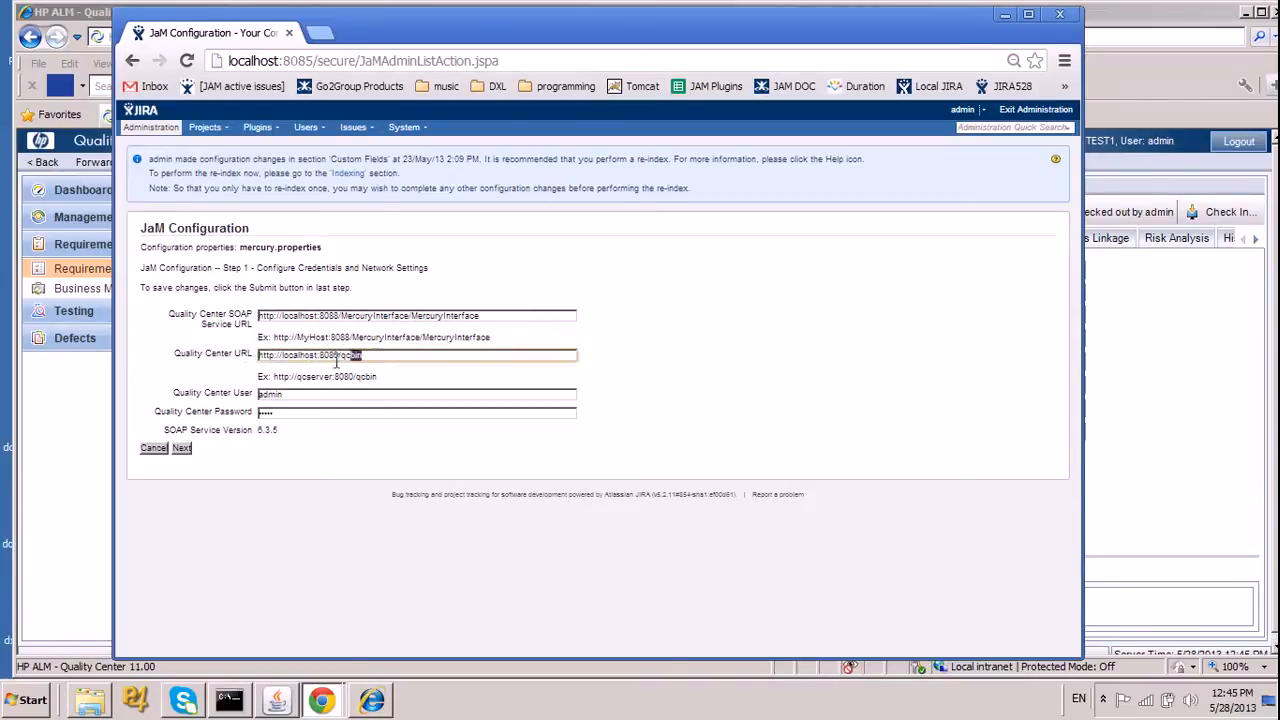
left_click(188, 390)
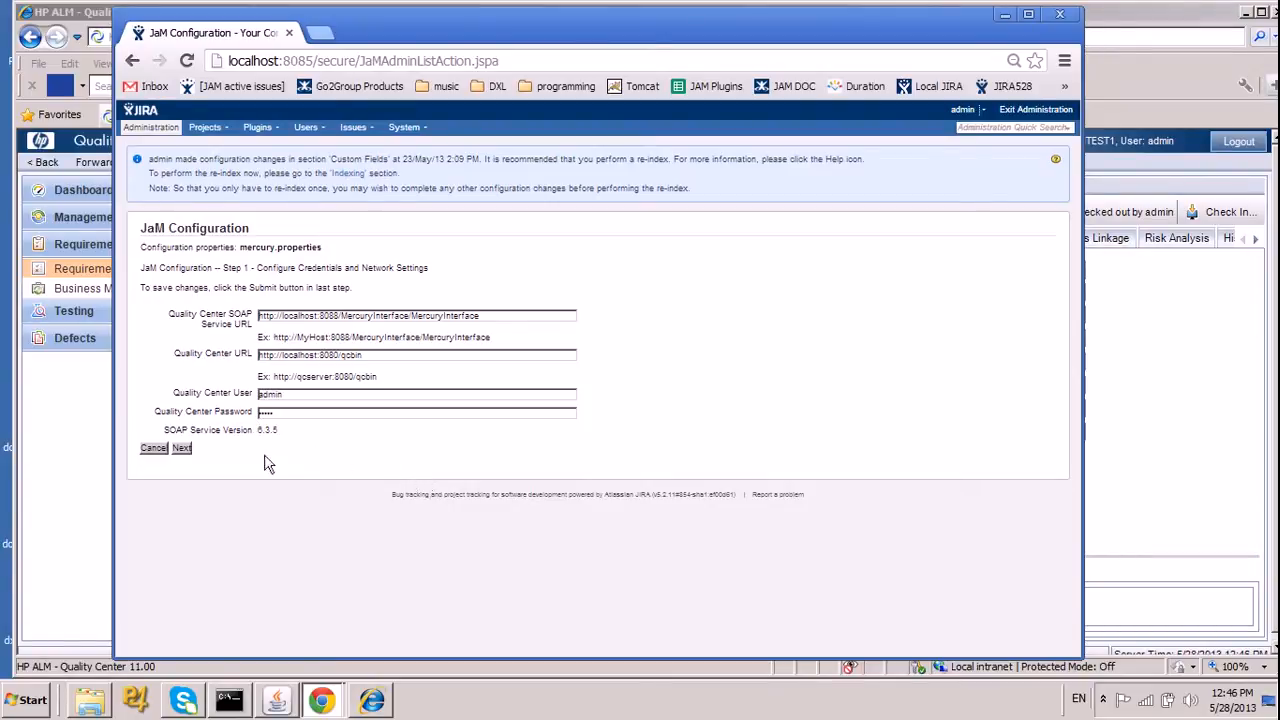
left_click(182, 448)
left_click(182, 449)
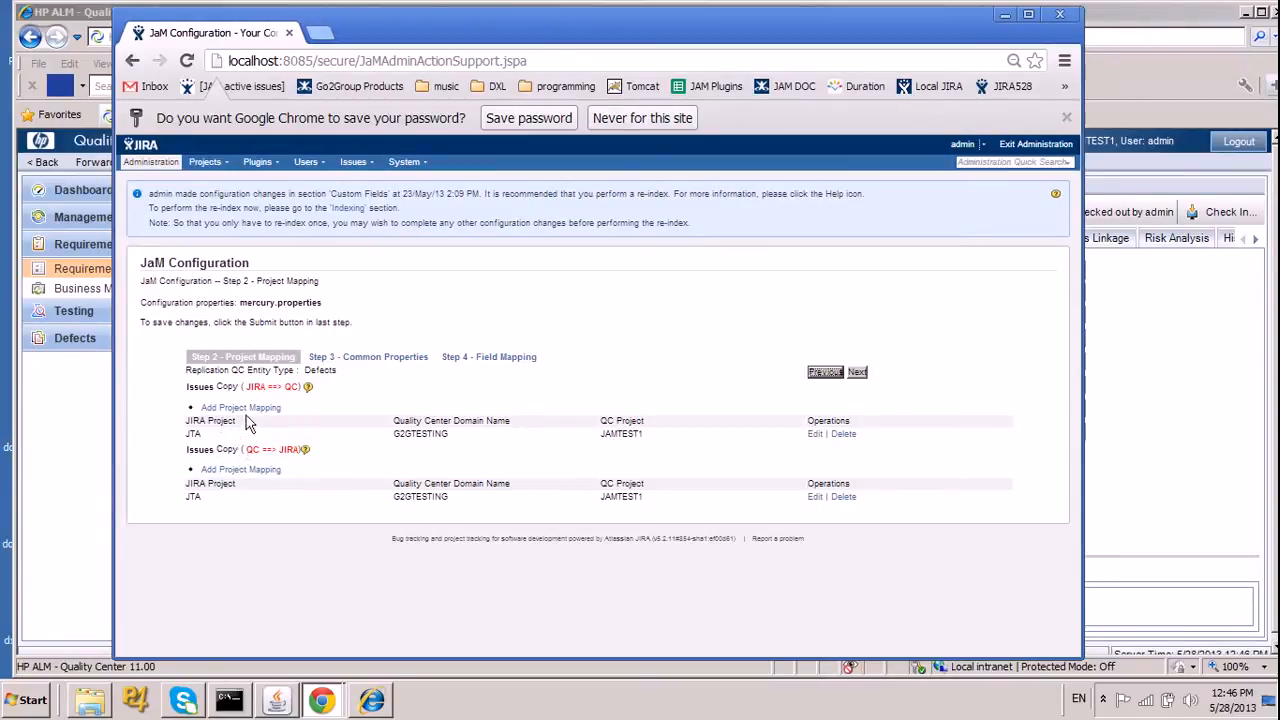
left_click(241, 408)
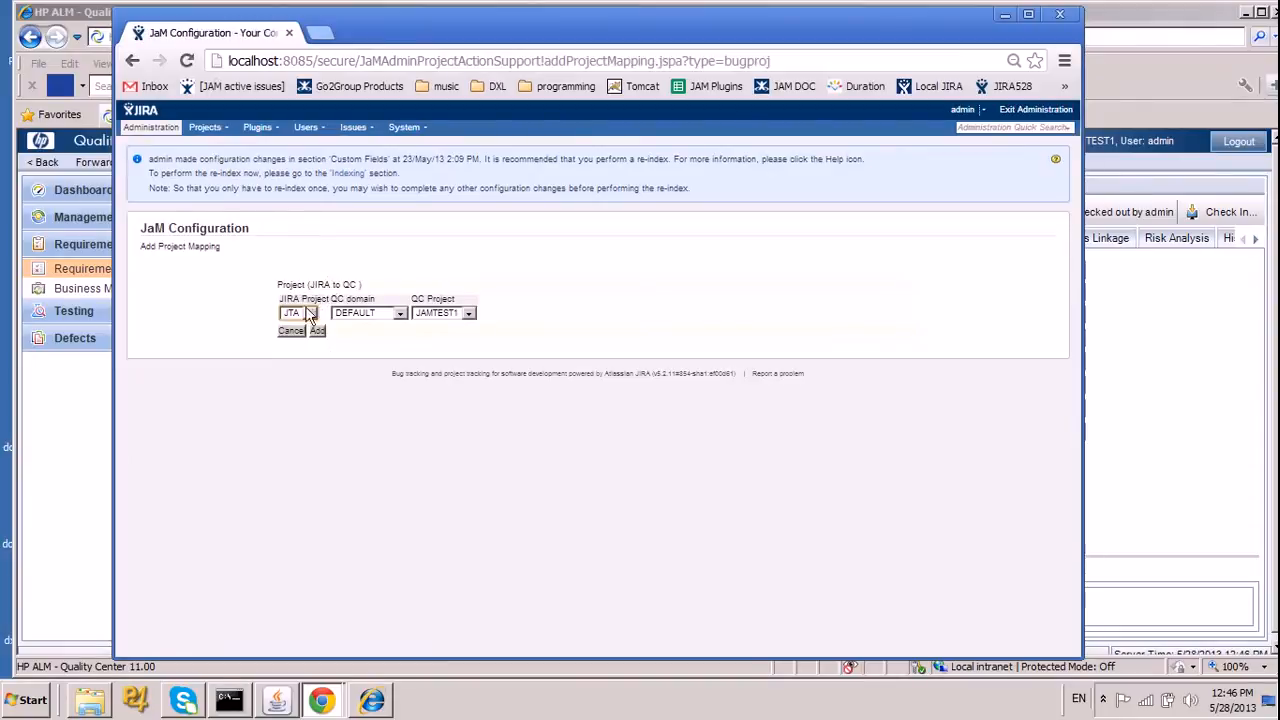
left_click(309, 314)
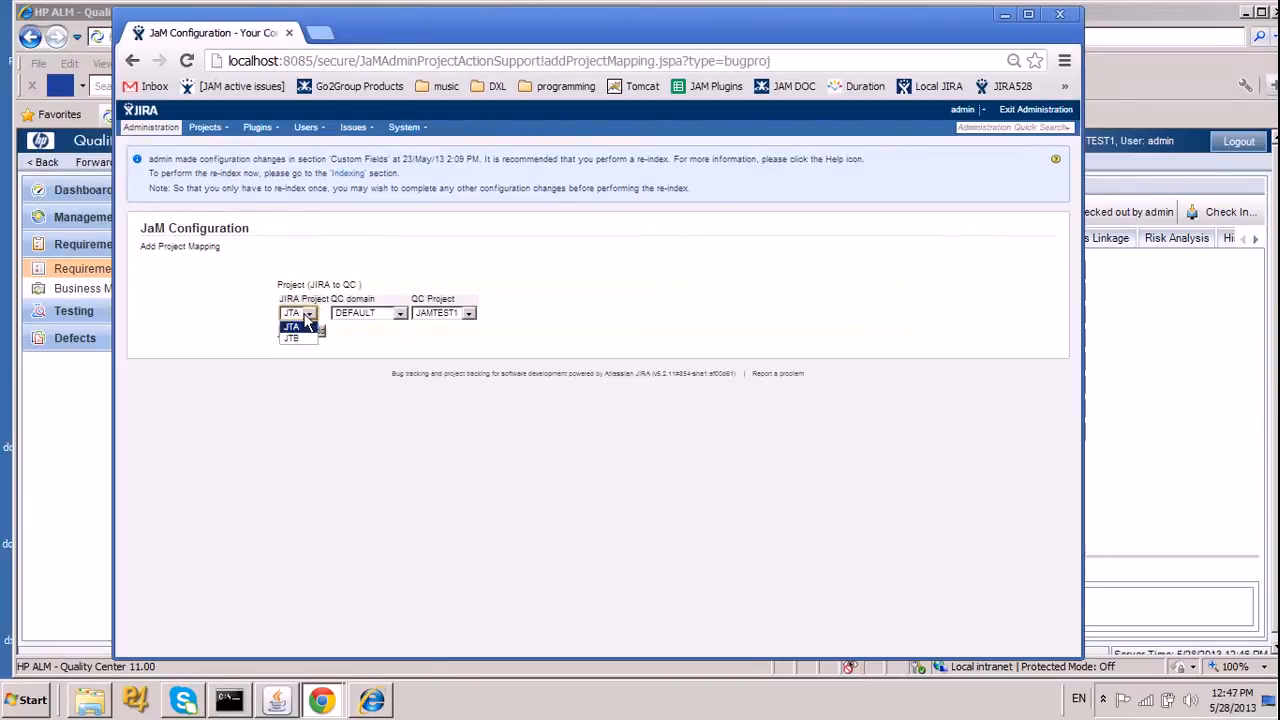
left_click(305, 314)
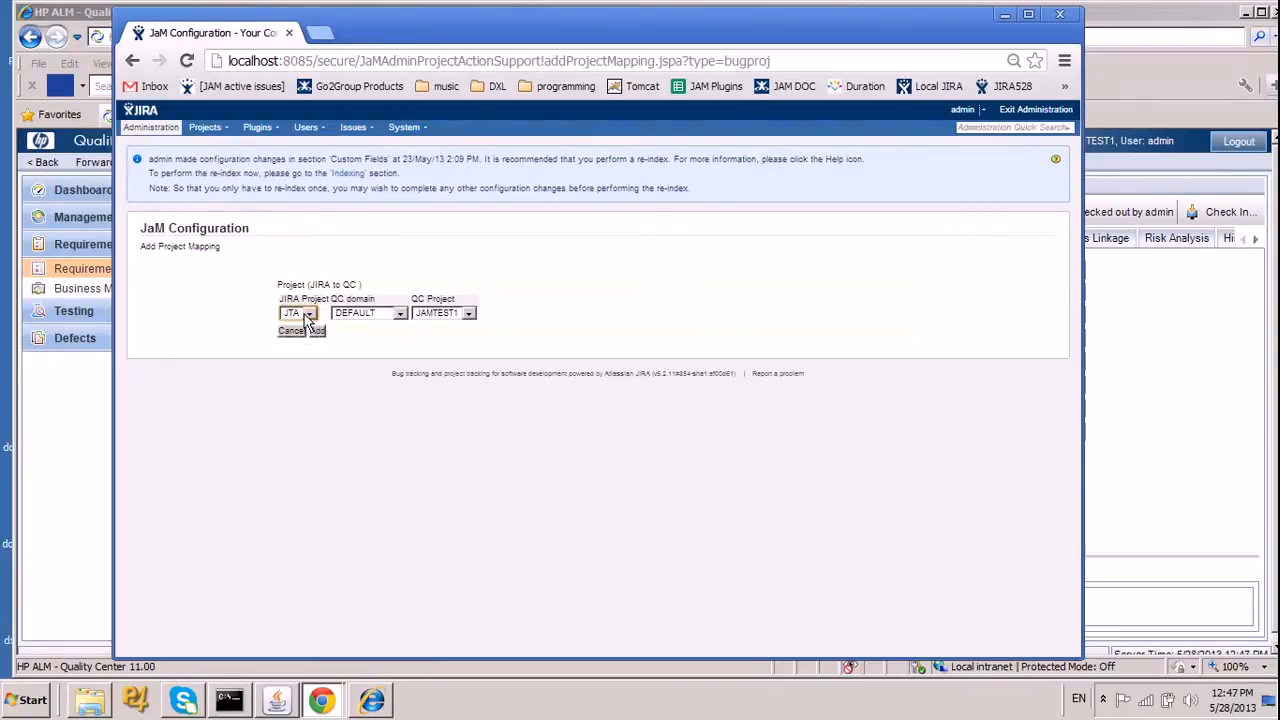
left_click(466, 313)
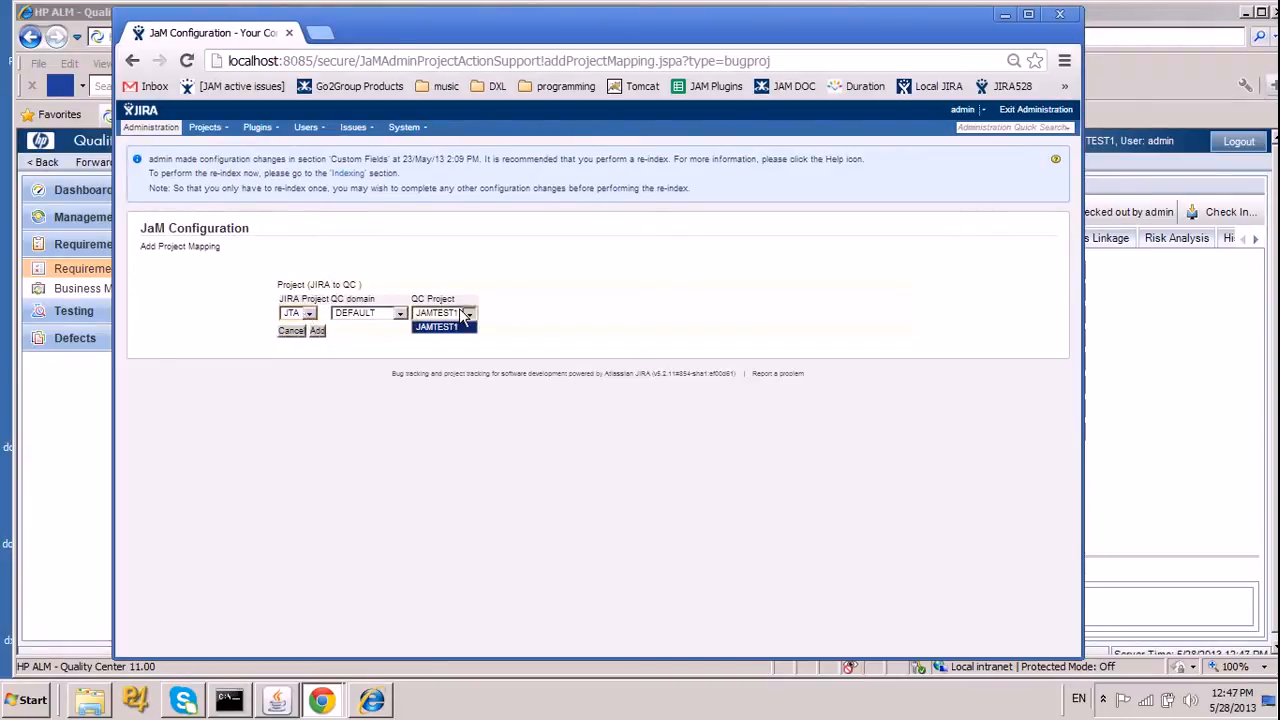
left_click(400, 313)
left_click(398, 322)
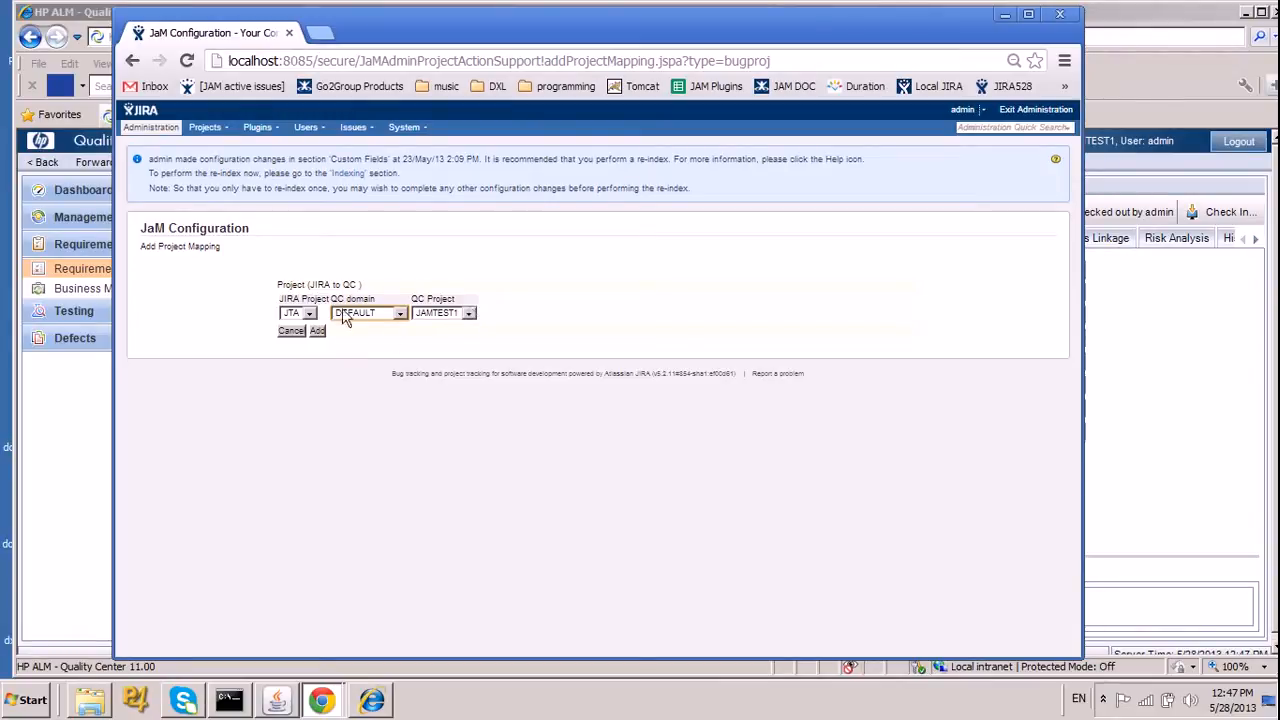
left_click(371, 316)
left_click(371, 326)
left_click(457, 313)
left_click(455, 326)
left_click(291, 331)
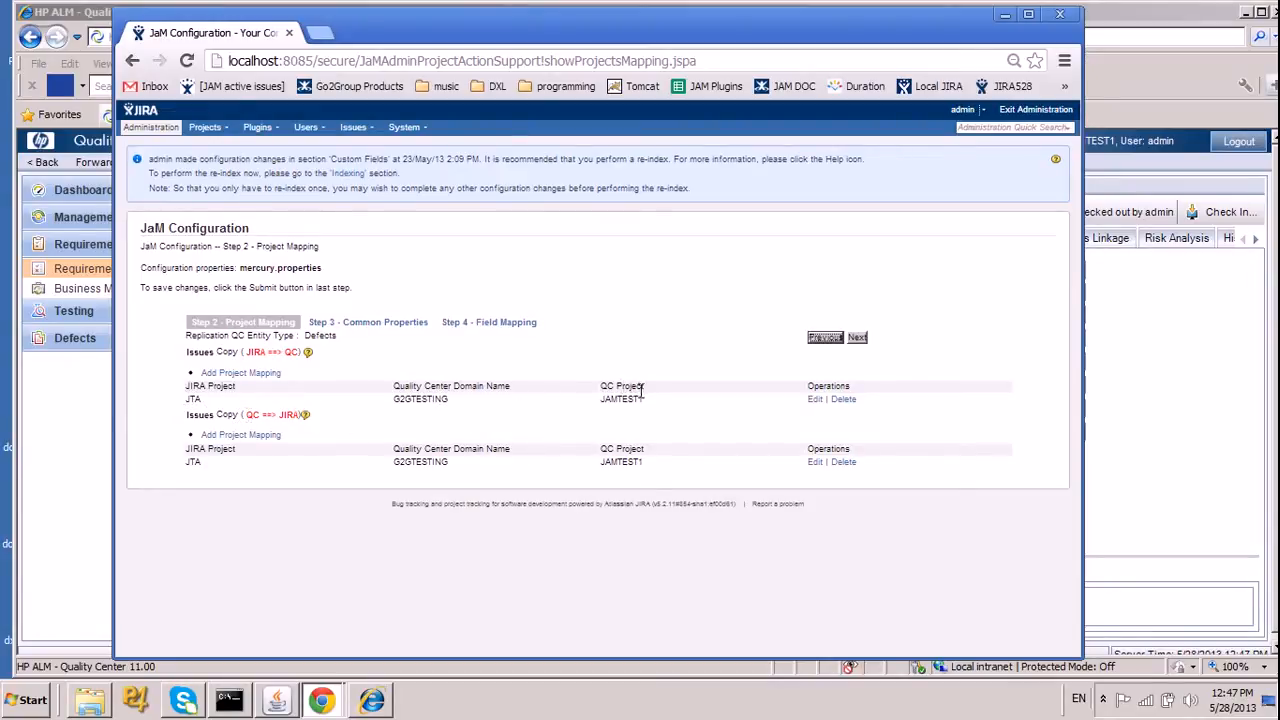
Add a JIRA-to-QC project mapping from JIRA project JTB to QC project JAMTEST1 in the DEFAULT domain.
left_click(215, 373)
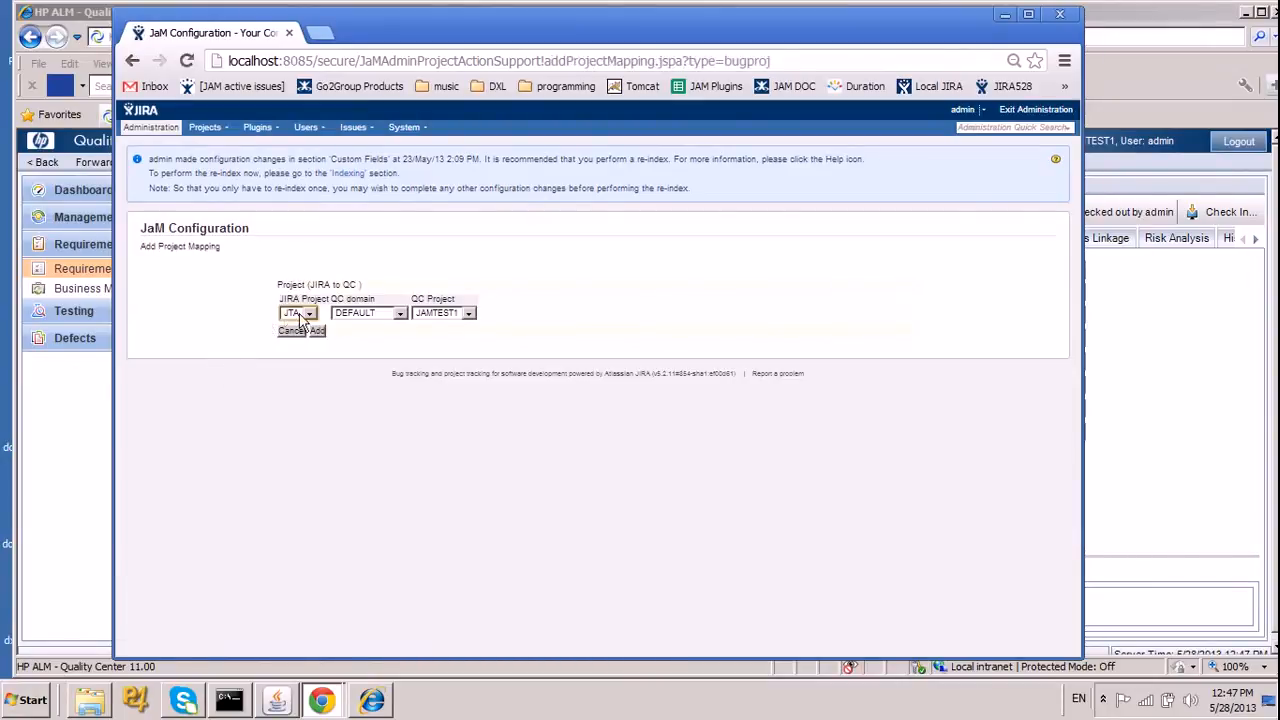
left_click(437, 315)
left_click(390, 313)
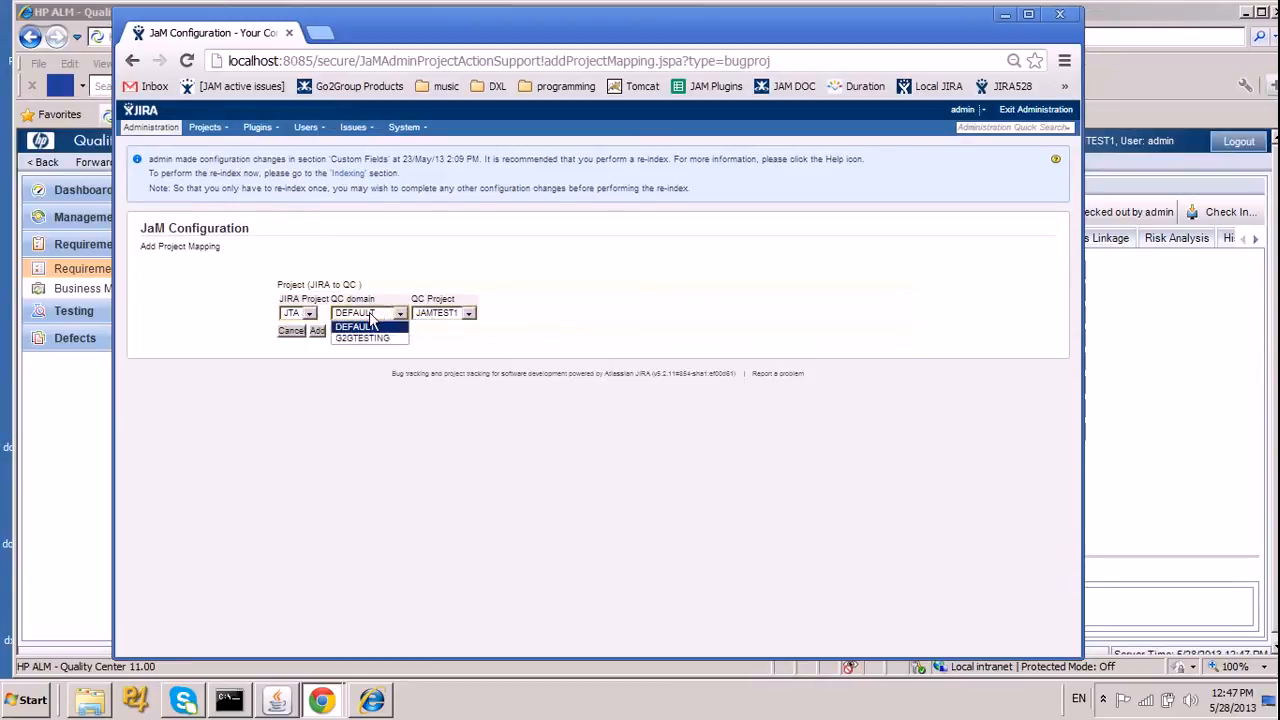
left_click(300, 314)
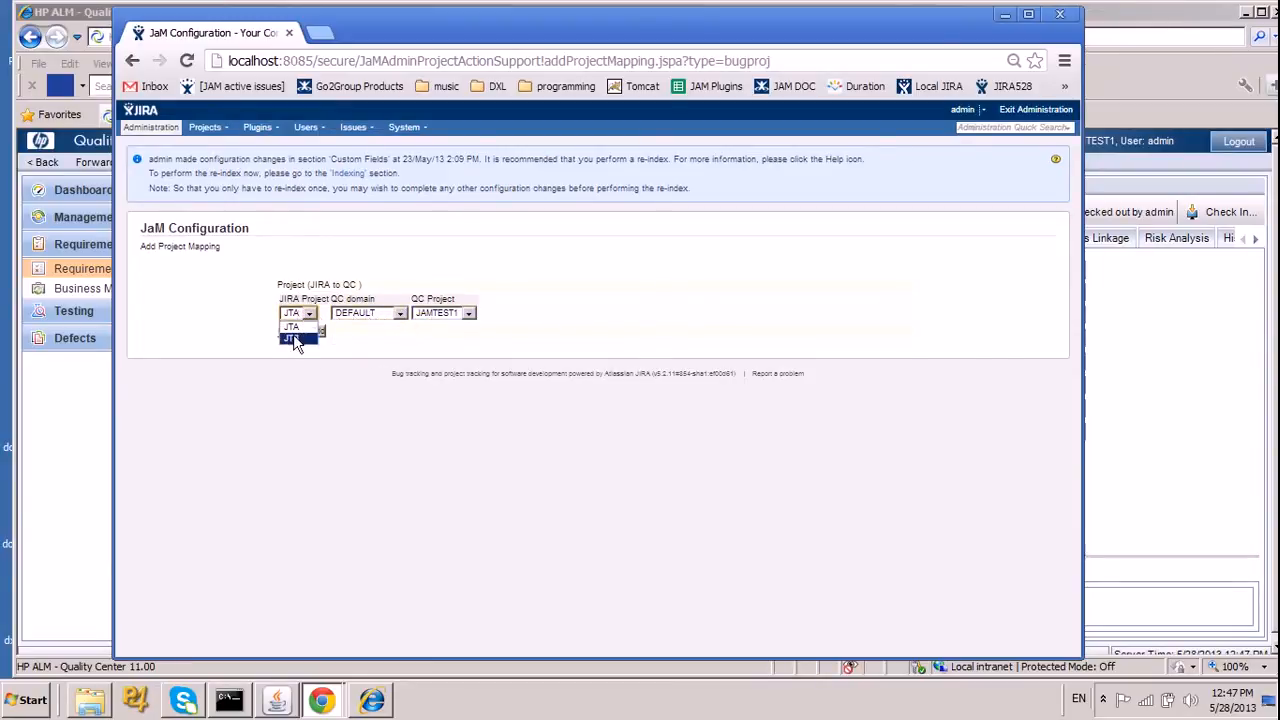
left_click(319, 331)
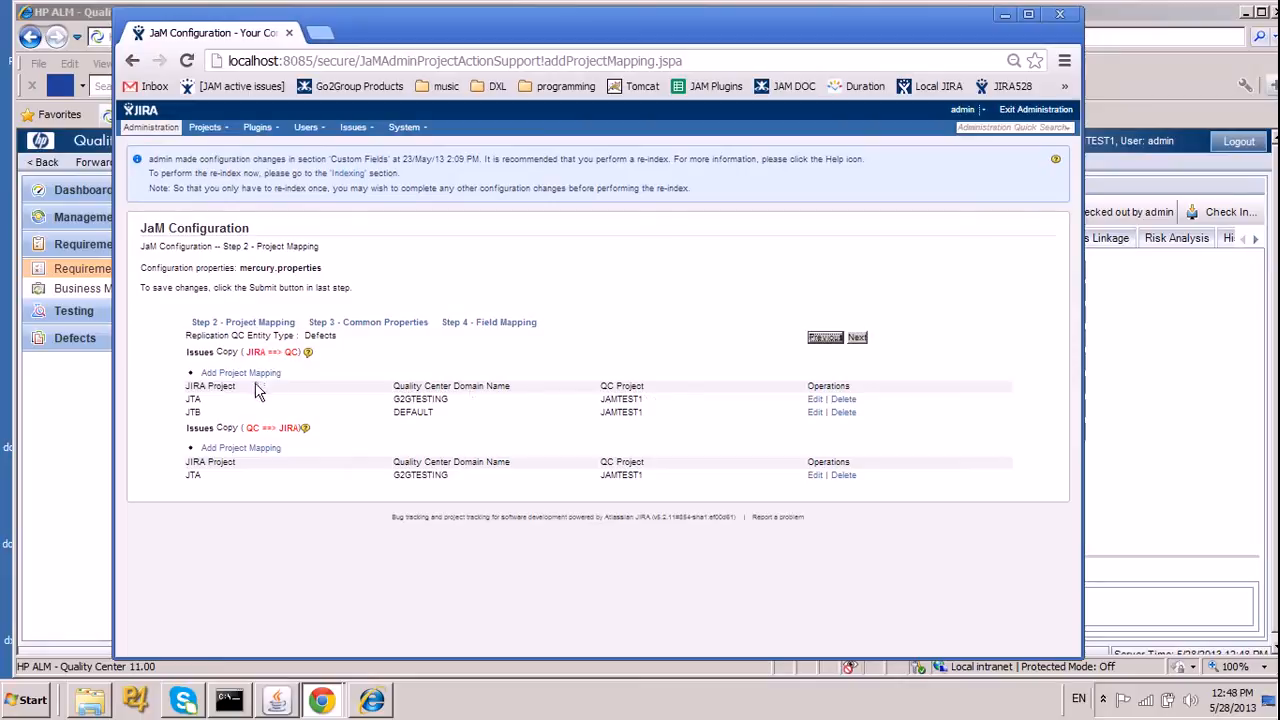
Update the JTB project mapping to the QC domain G2GTESTING and QC project JAM703jira52.
left_click(815, 413)
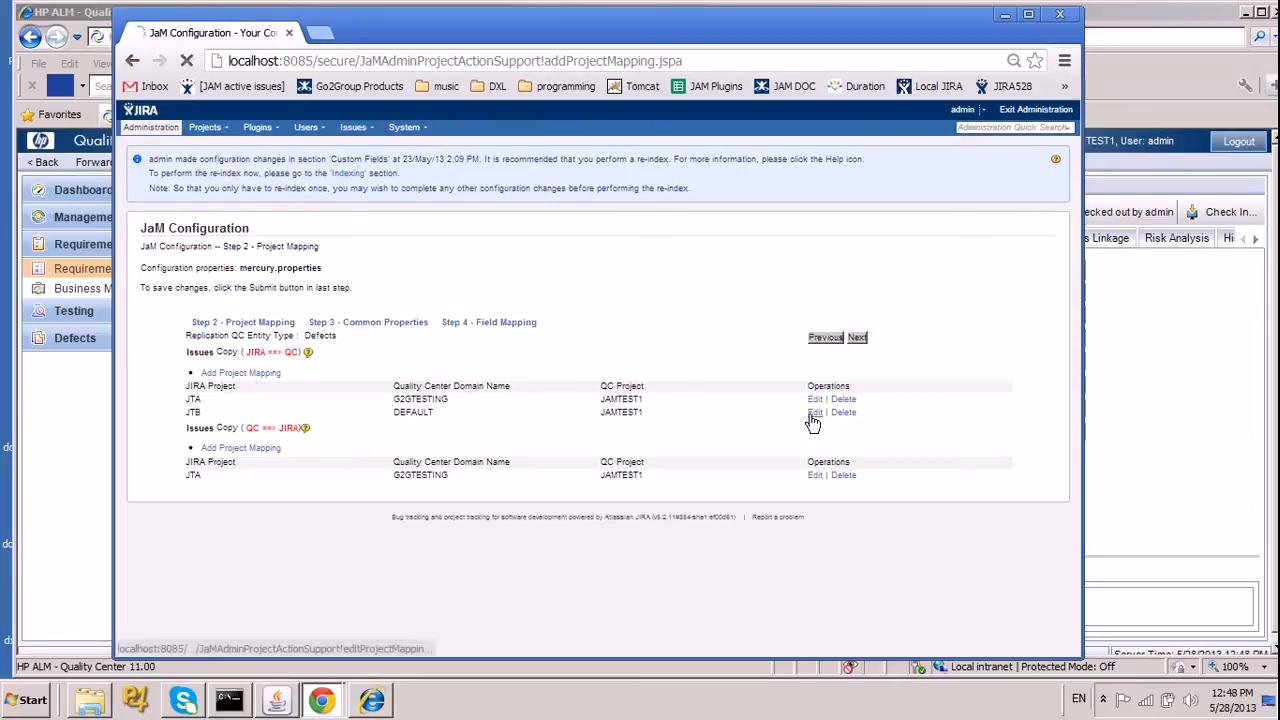
left_click(380, 316)
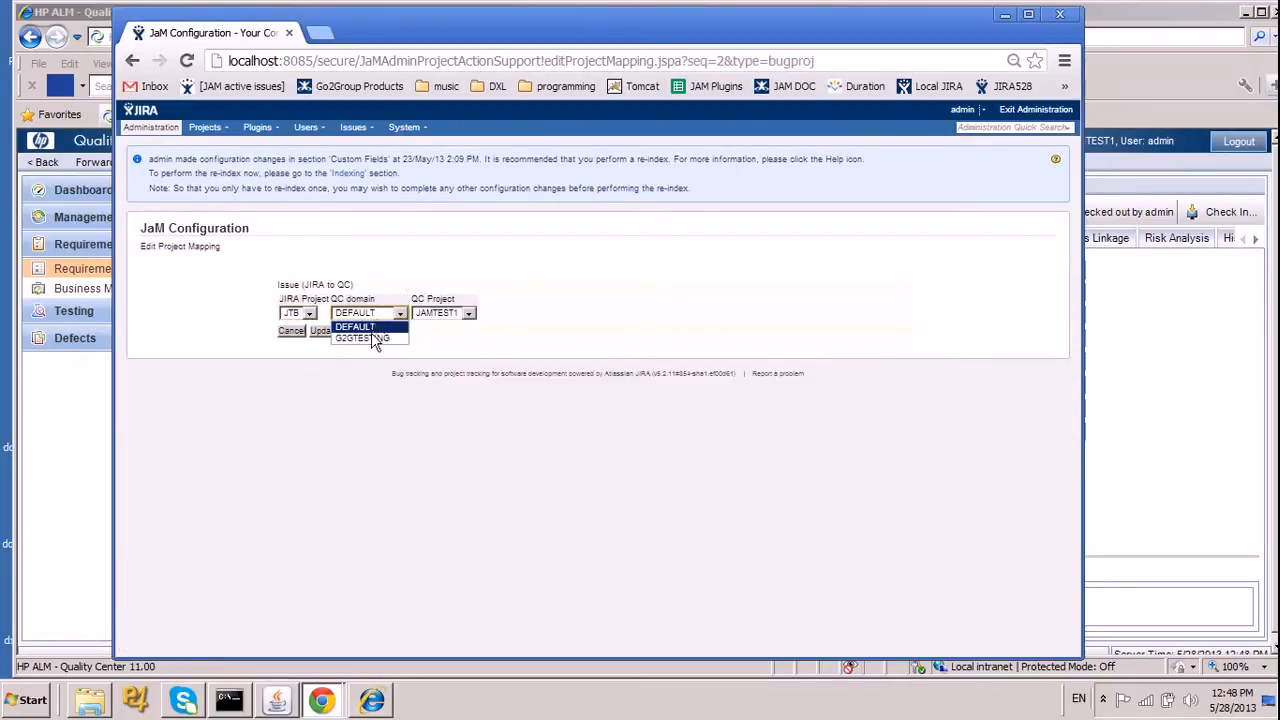
left_click(370, 337)
left_click(324, 331)
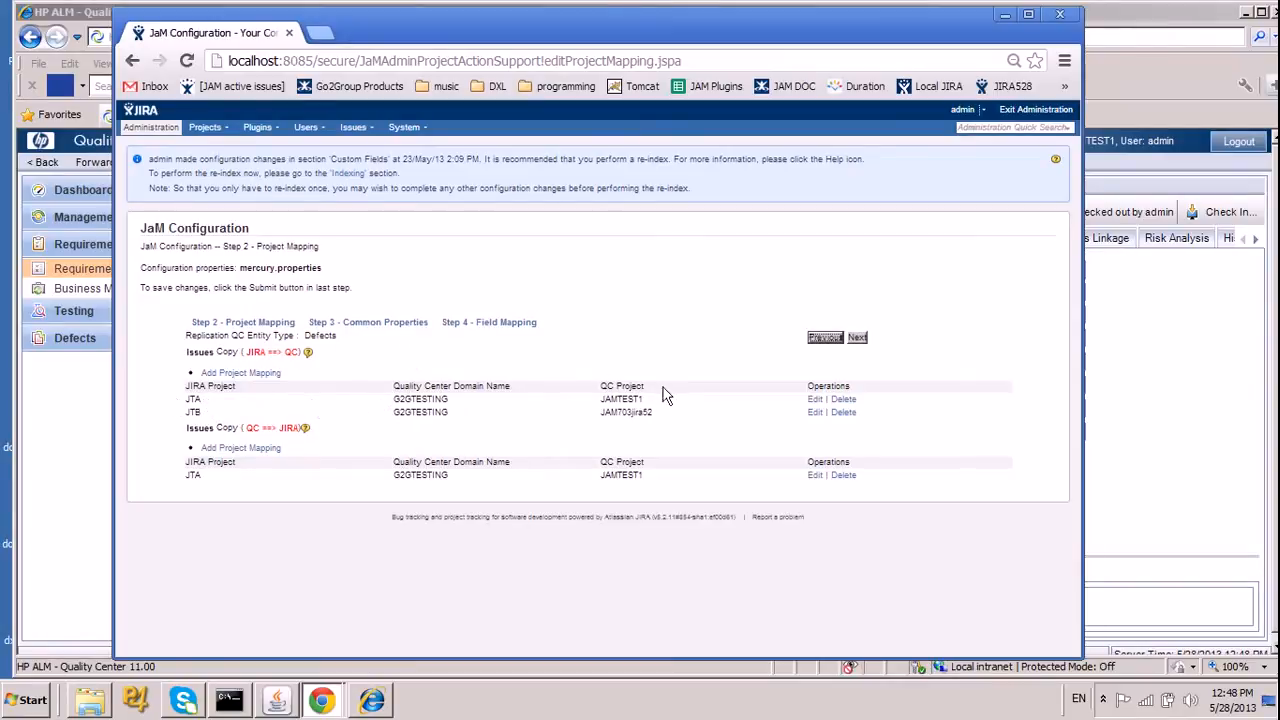
Continue to the common properties of the configuration and look through the settings down to the end.
left_click(858, 340)
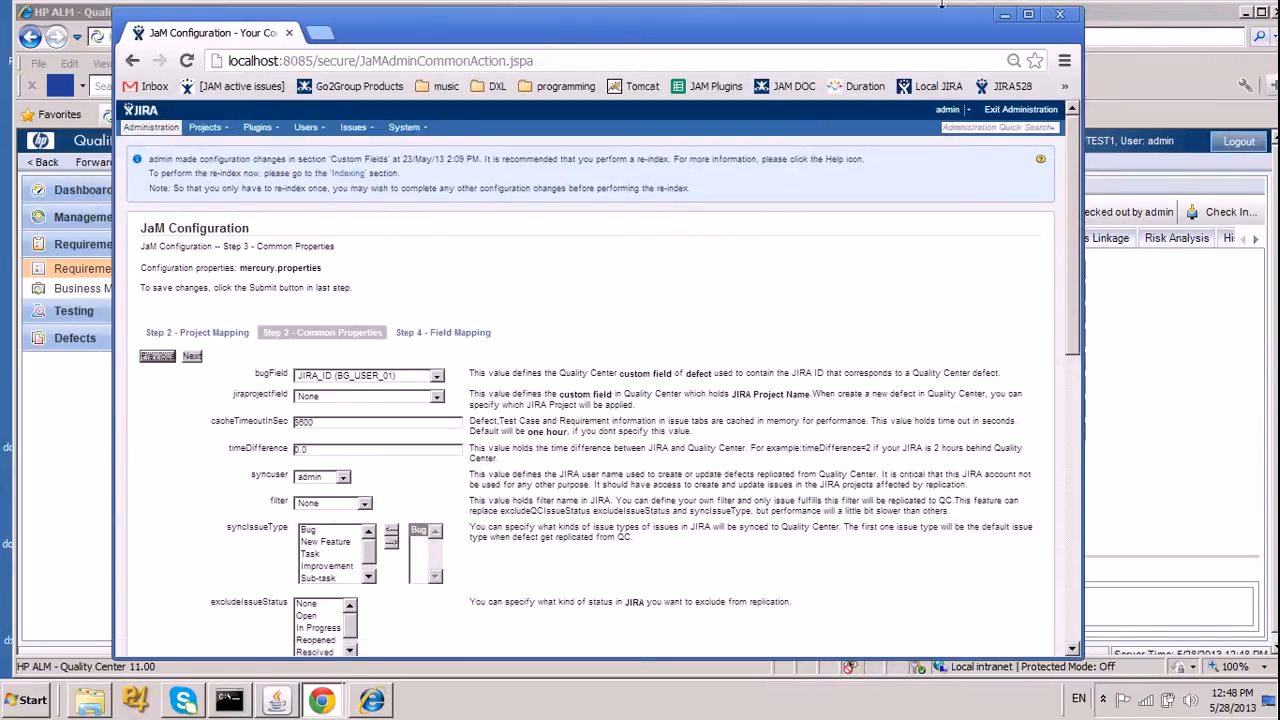
left_click_drag(926, 24, 909, 18)
left_click_drag(1056, 214, 1045, 535)
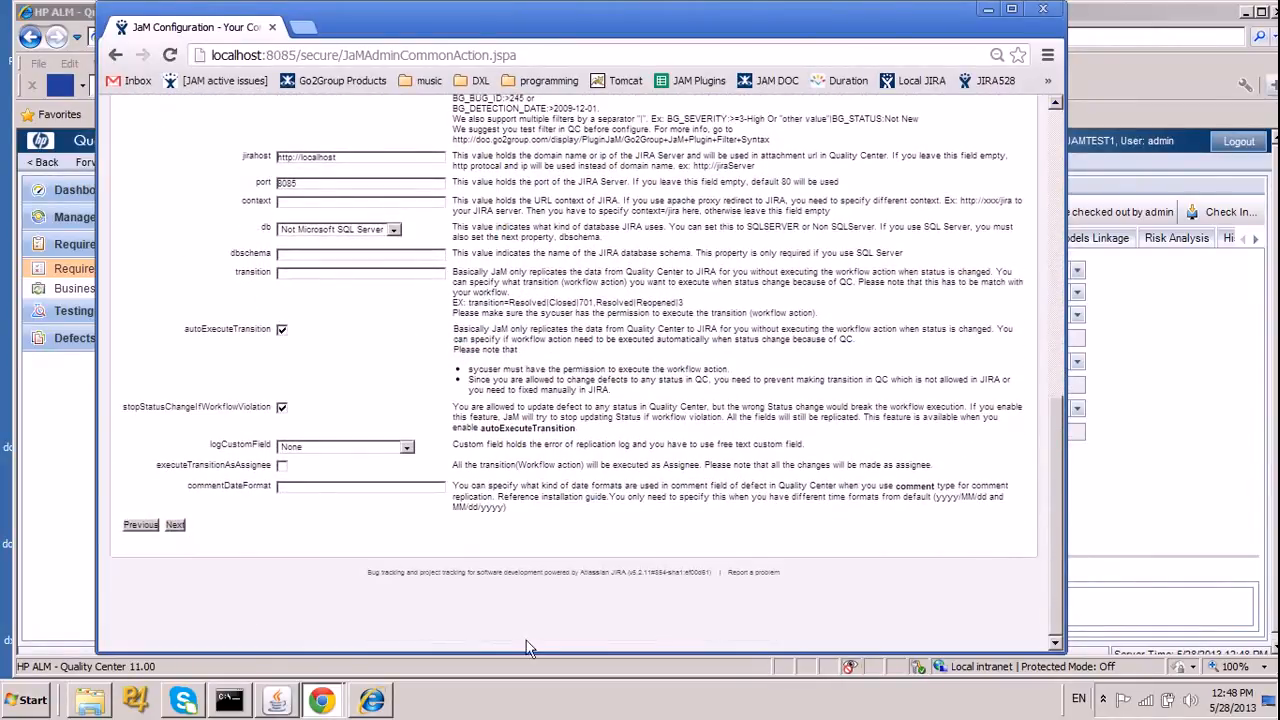
Switch to HP ALM Quality Center and show the user fields of the Defect entity in the project customization.
left_click(370, 700)
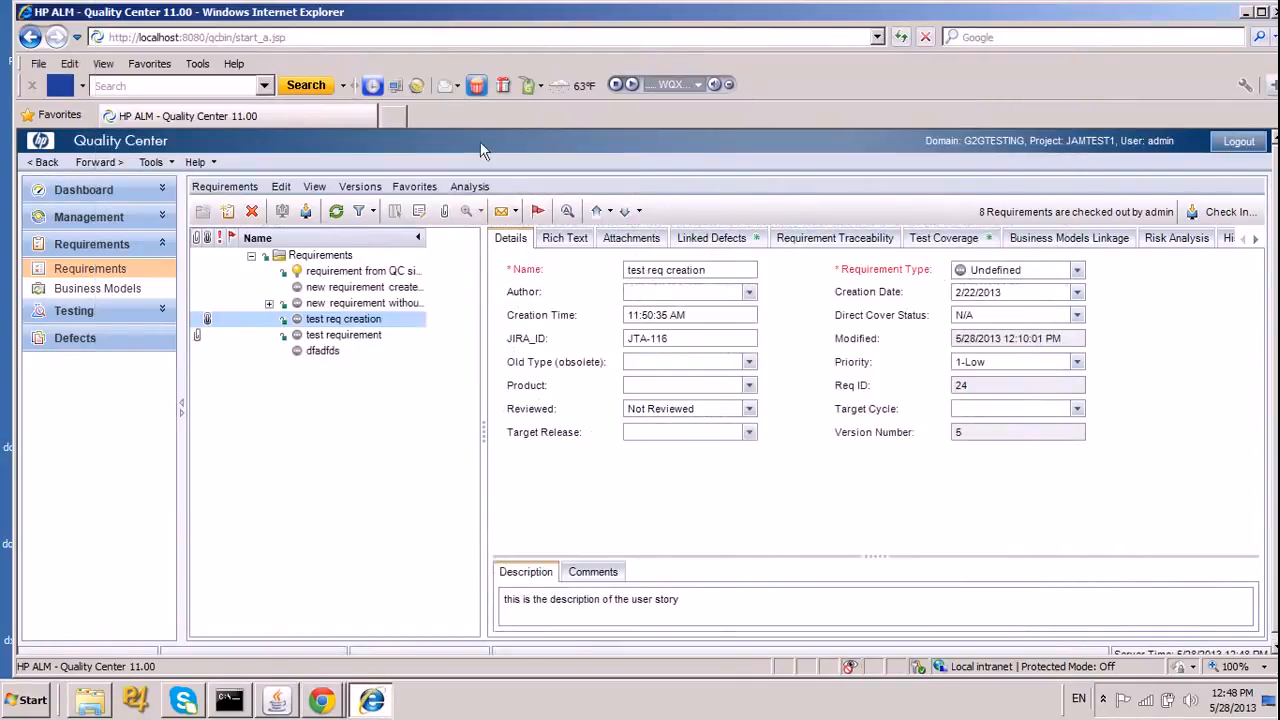
left_click(151, 162)
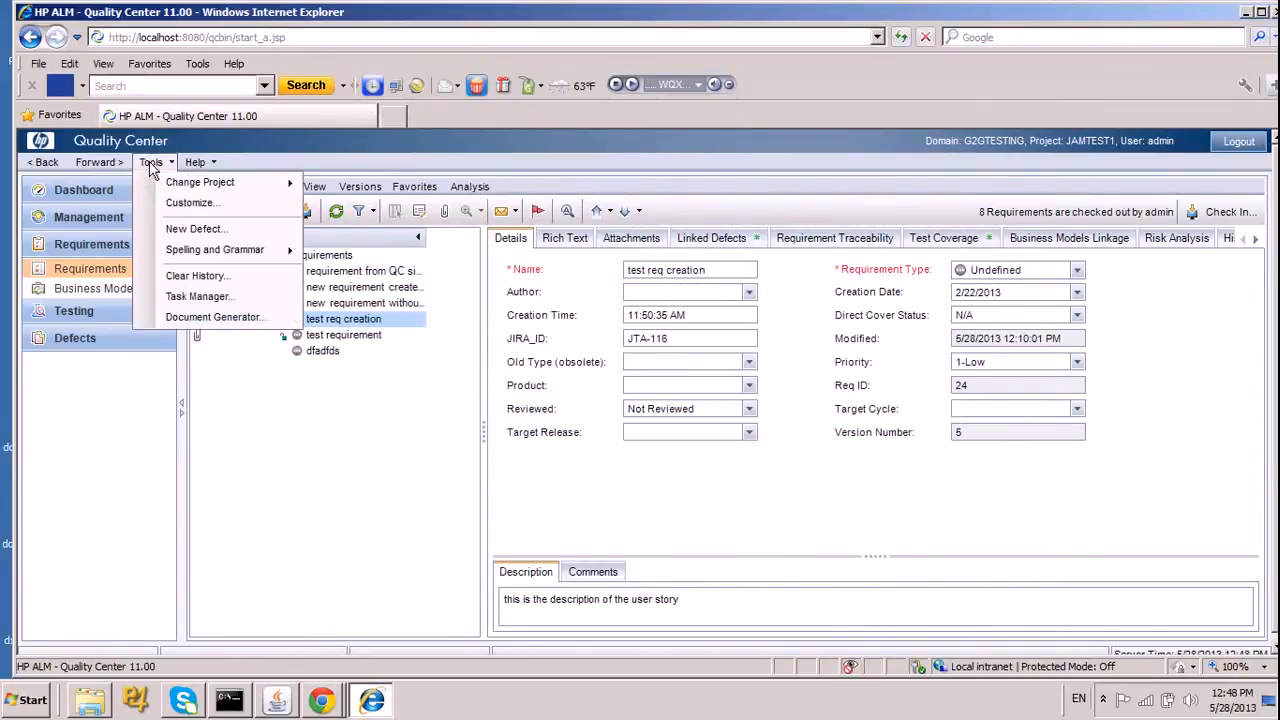
left_click(189, 202)
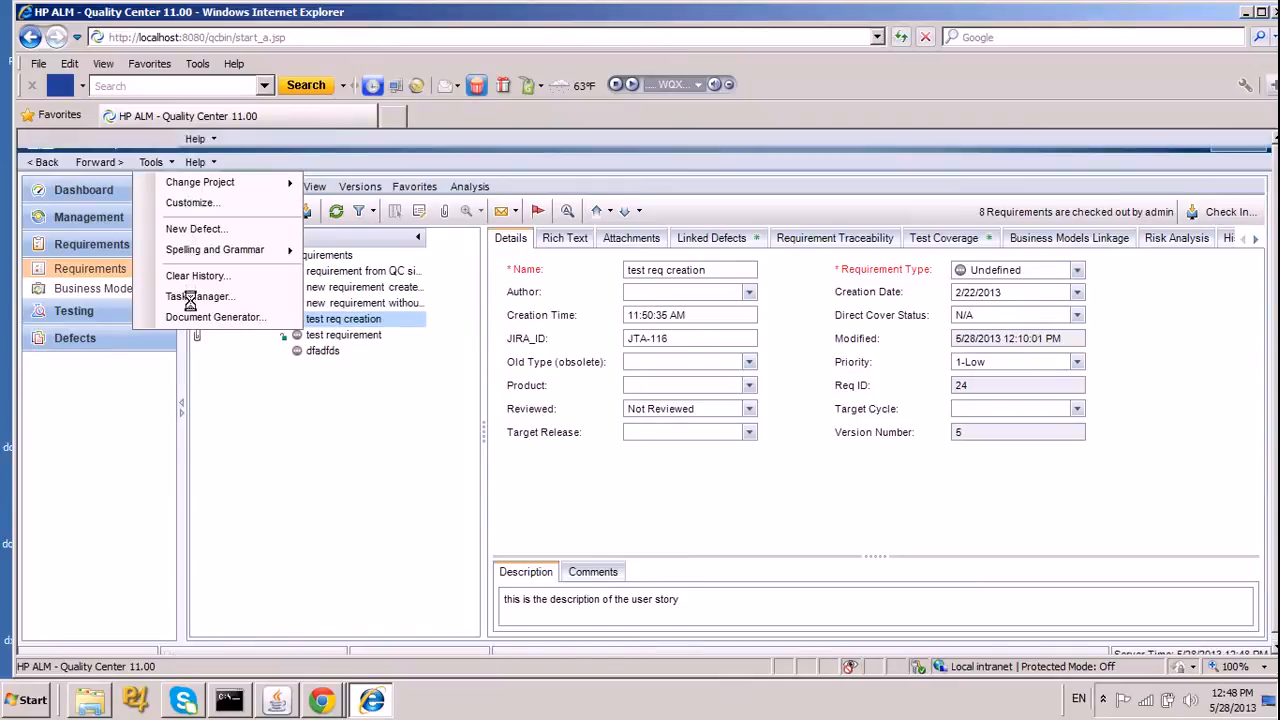
left_click(93, 285)
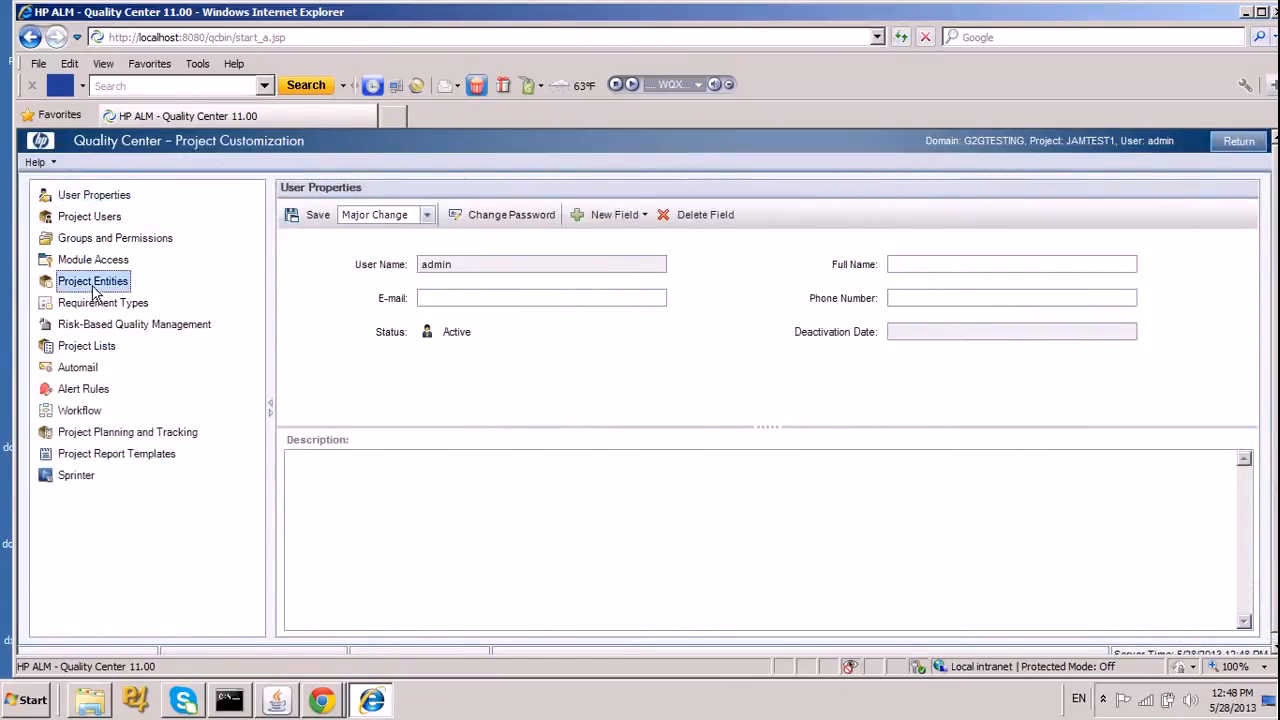
left_click(291, 354)
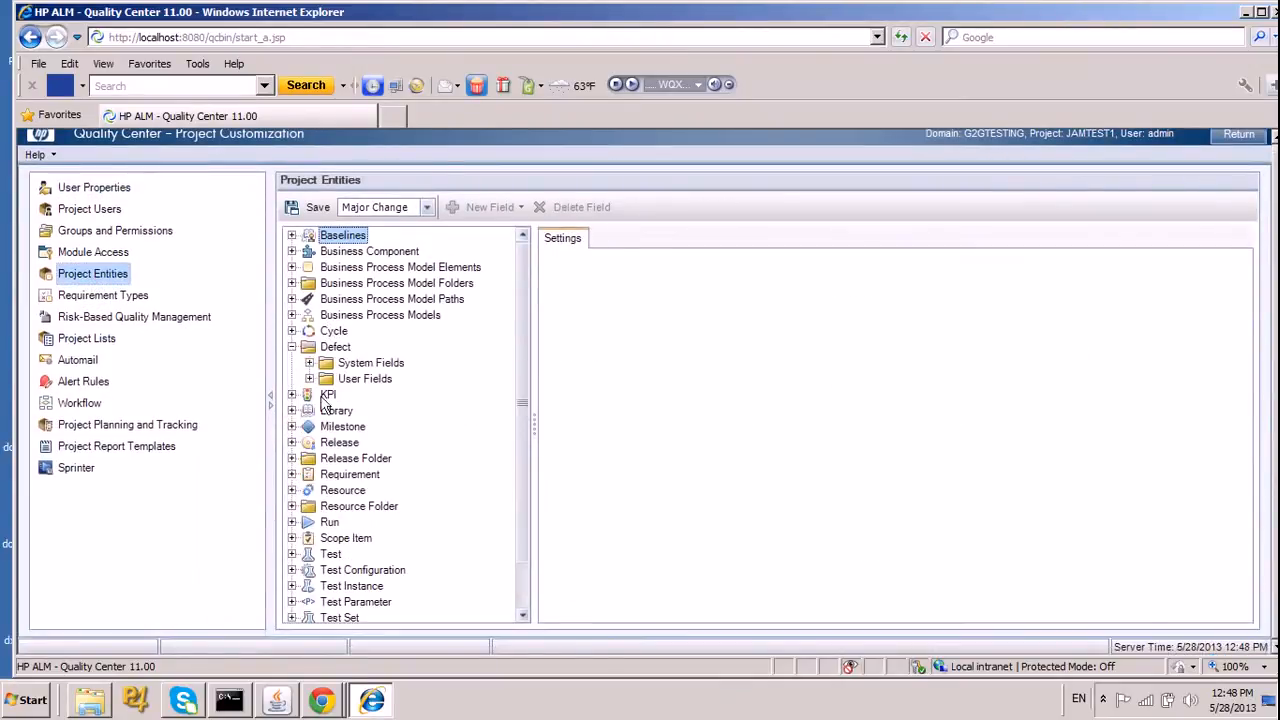
left_click(310, 379)
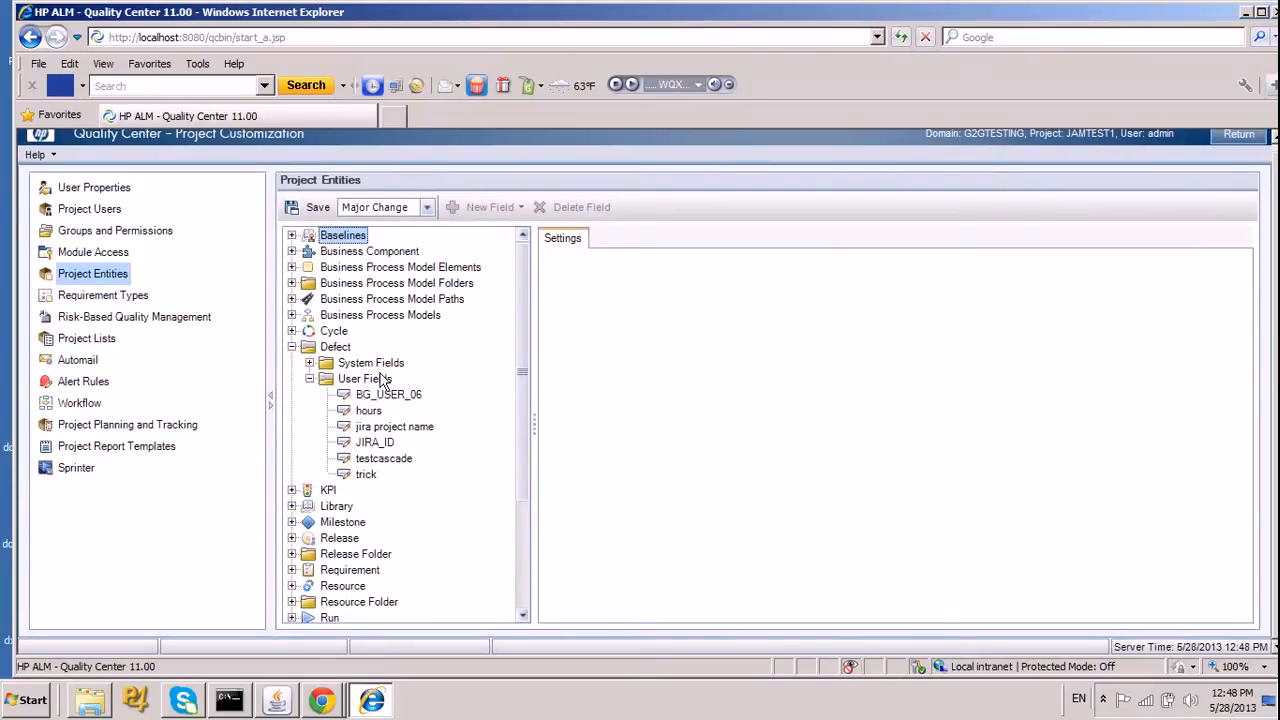
Show the settings of the JIRA_ID defect user field and return to the bugField setting of the JaM configuration in Chrome.
left_click(373, 446)
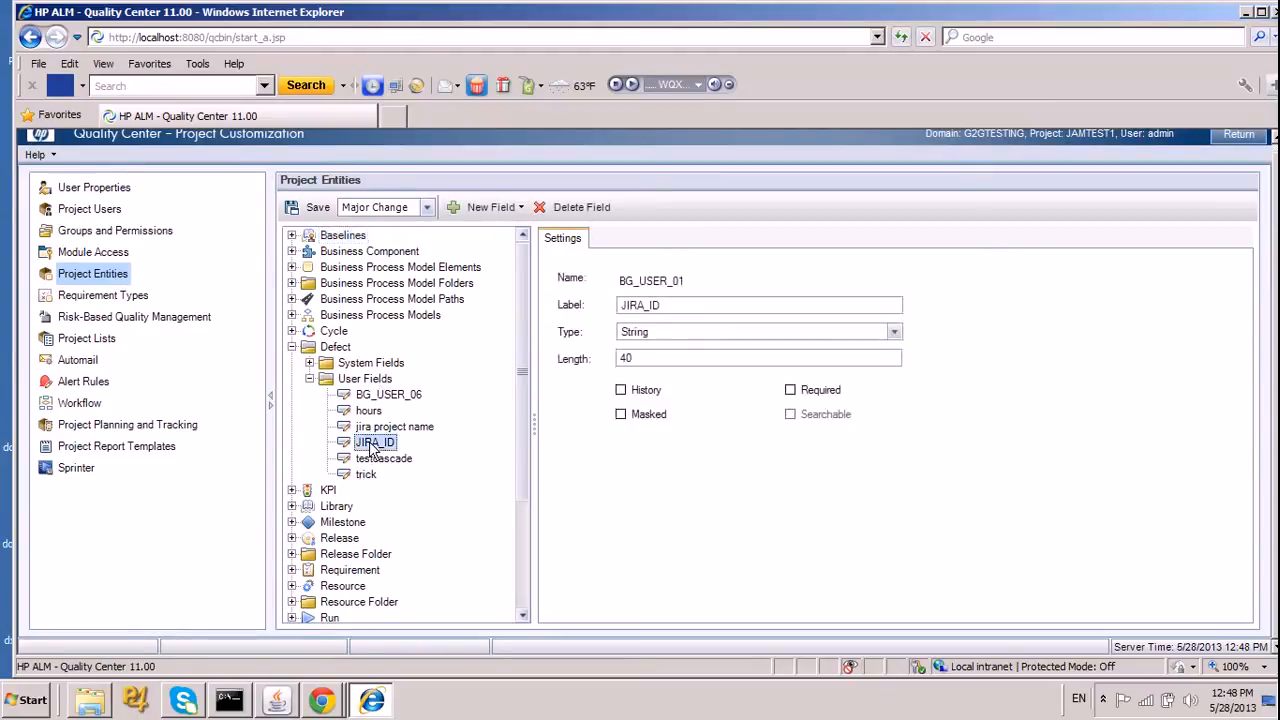
left_click(1248, 12)
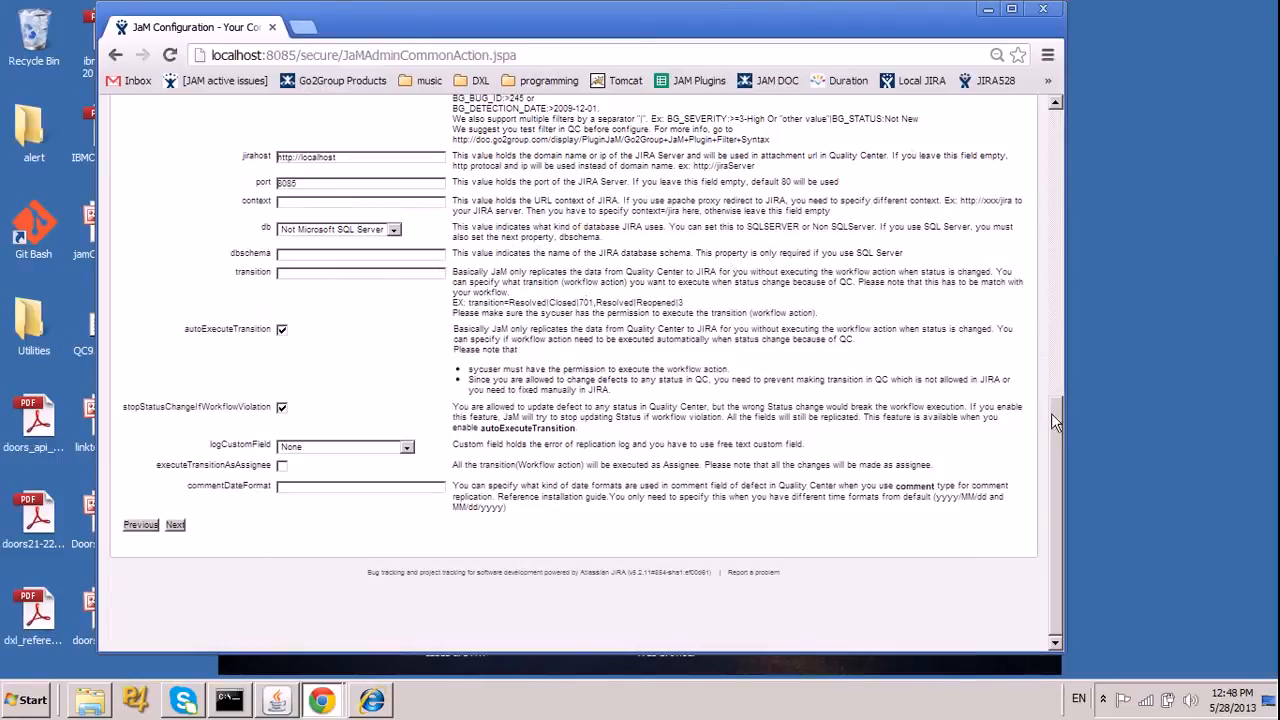
left_click_drag(1054, 416, 1053, 138)
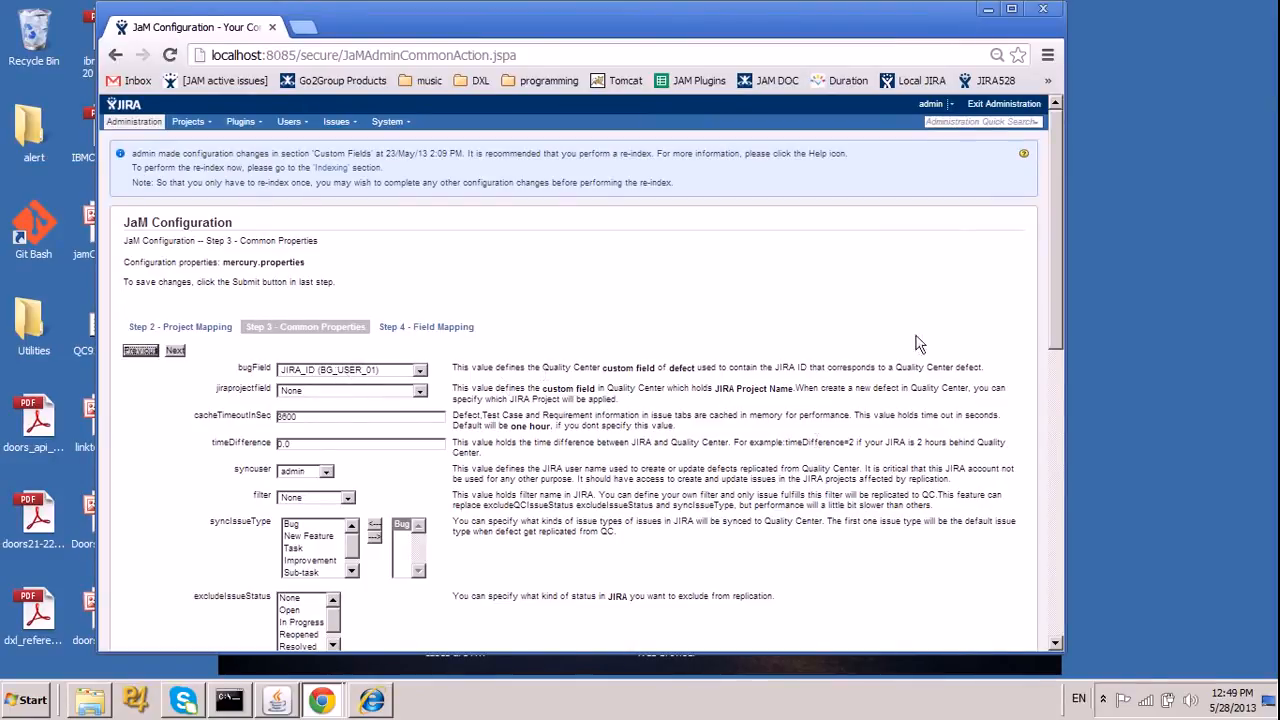
Review the remaining common properties of mercury.properties and inspect the custom fields offered for logCustomField.
left_click_drag(1057, 273, 1056, 380)
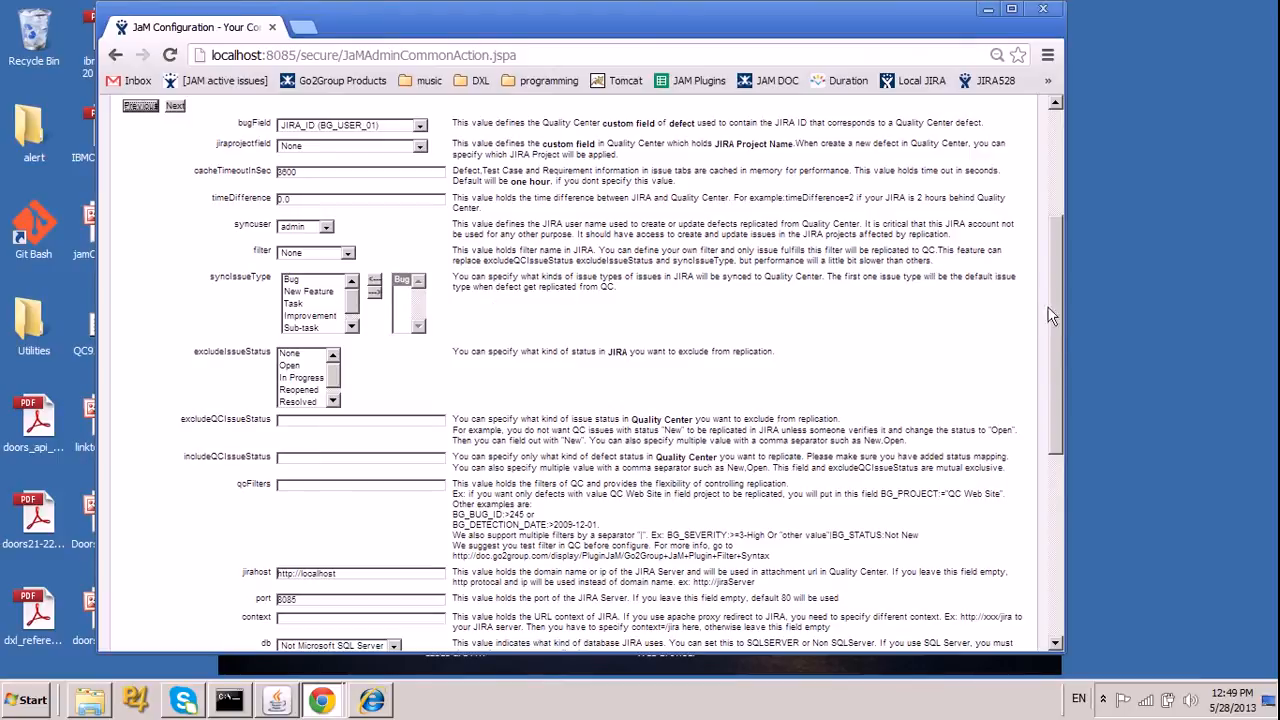
scroll(1024, 424, "down", 2)
scroll(1024, 424, "down", 3)
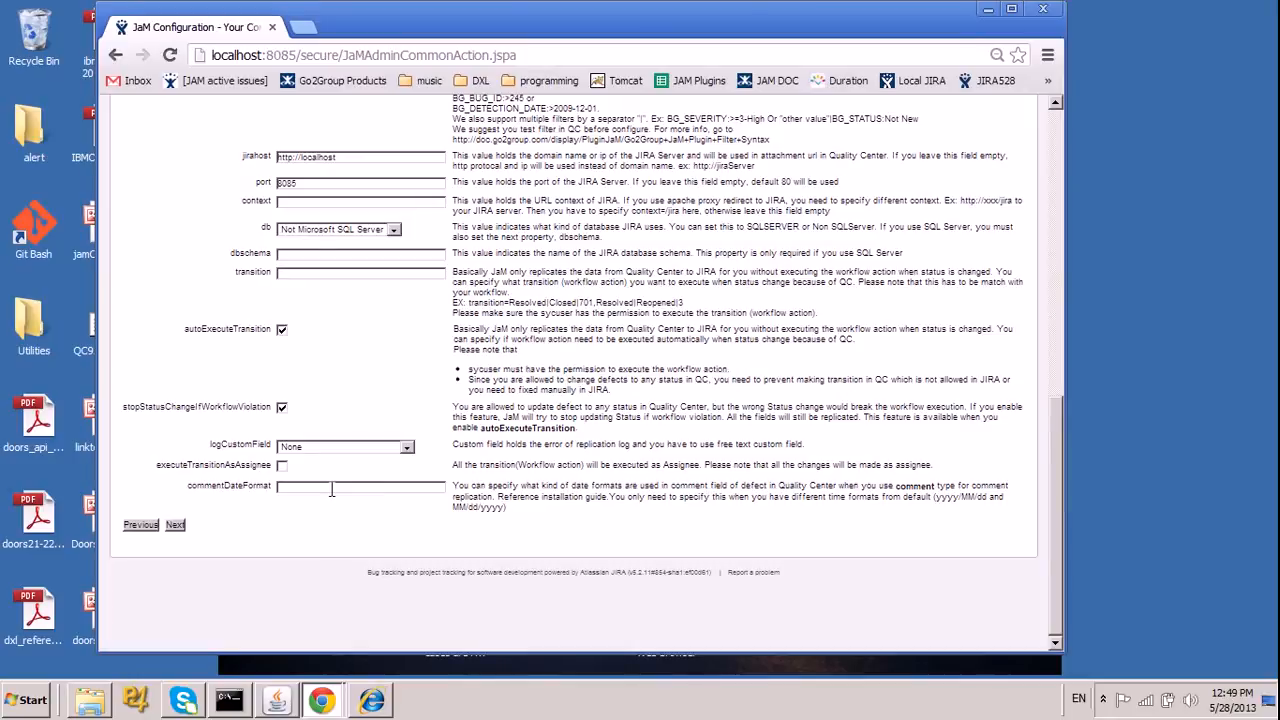
left_click(297, 451)
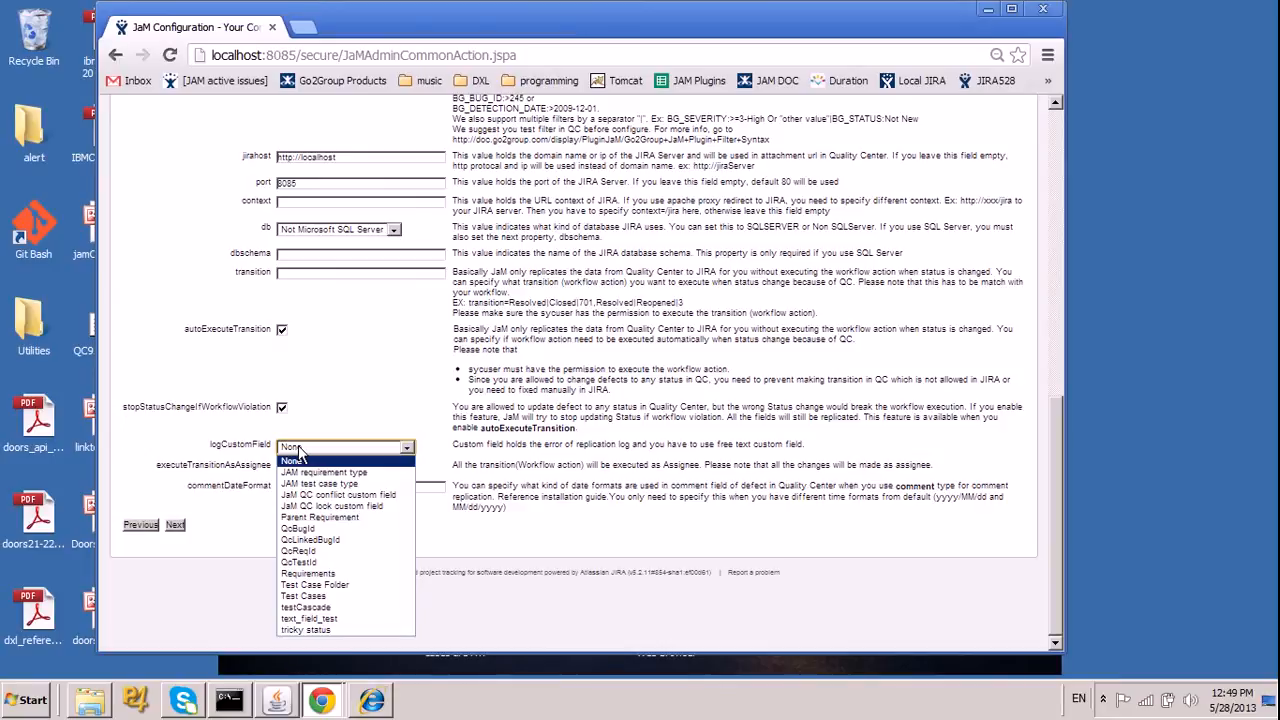
left_click(298, 447)
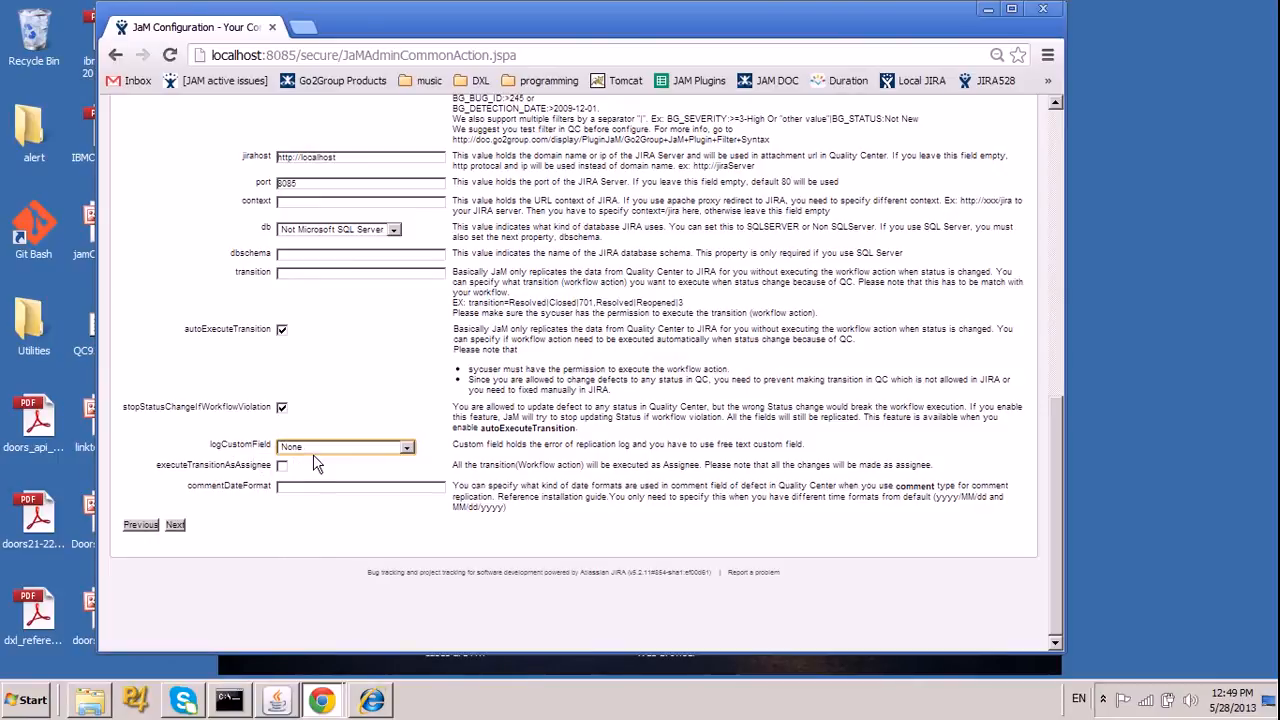
Continue to the field mapping, examine the Status value mappings in both directions, and return to the field list.
left_click(173, 531)
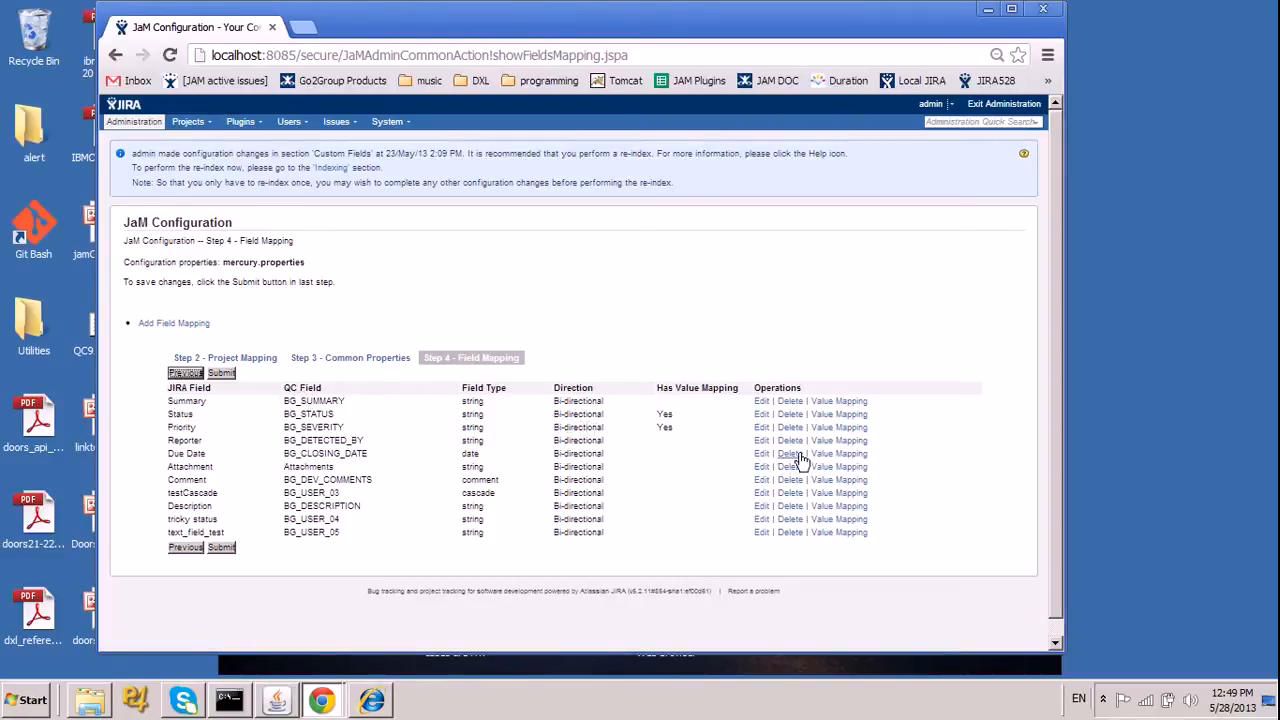
left_click(825, 416)
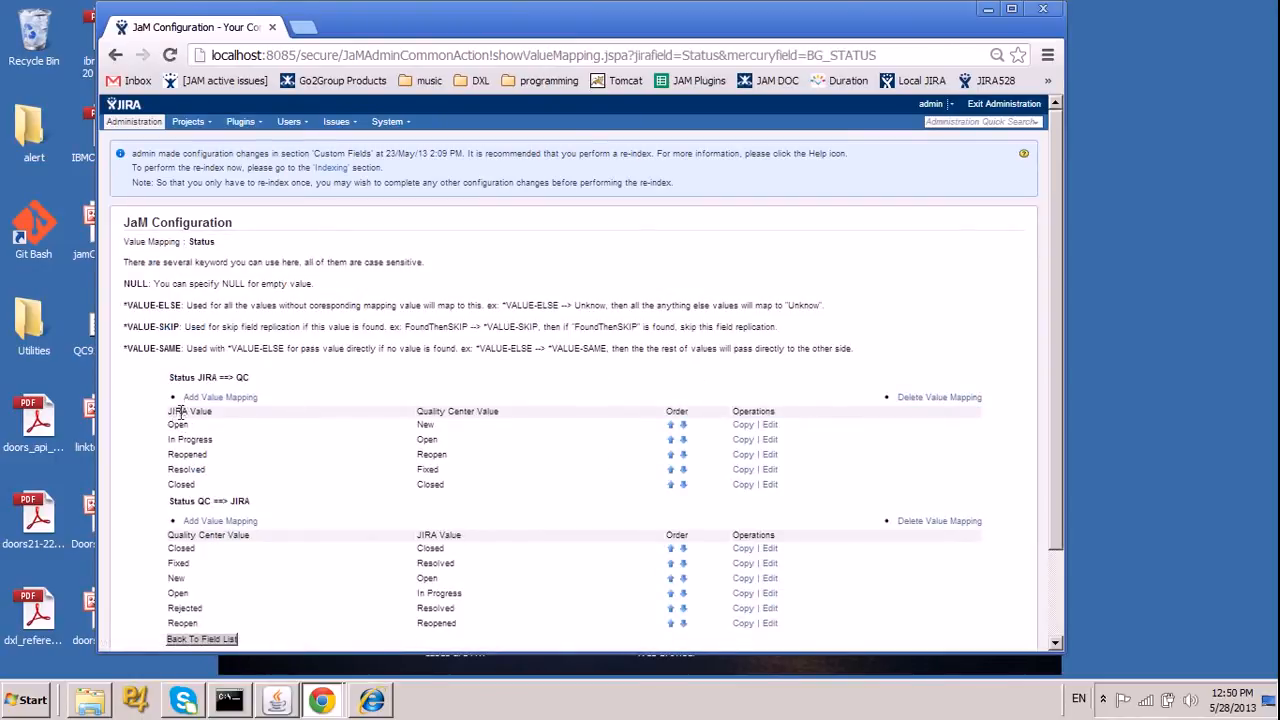
left_click_drag(168, 432, 178, 425)
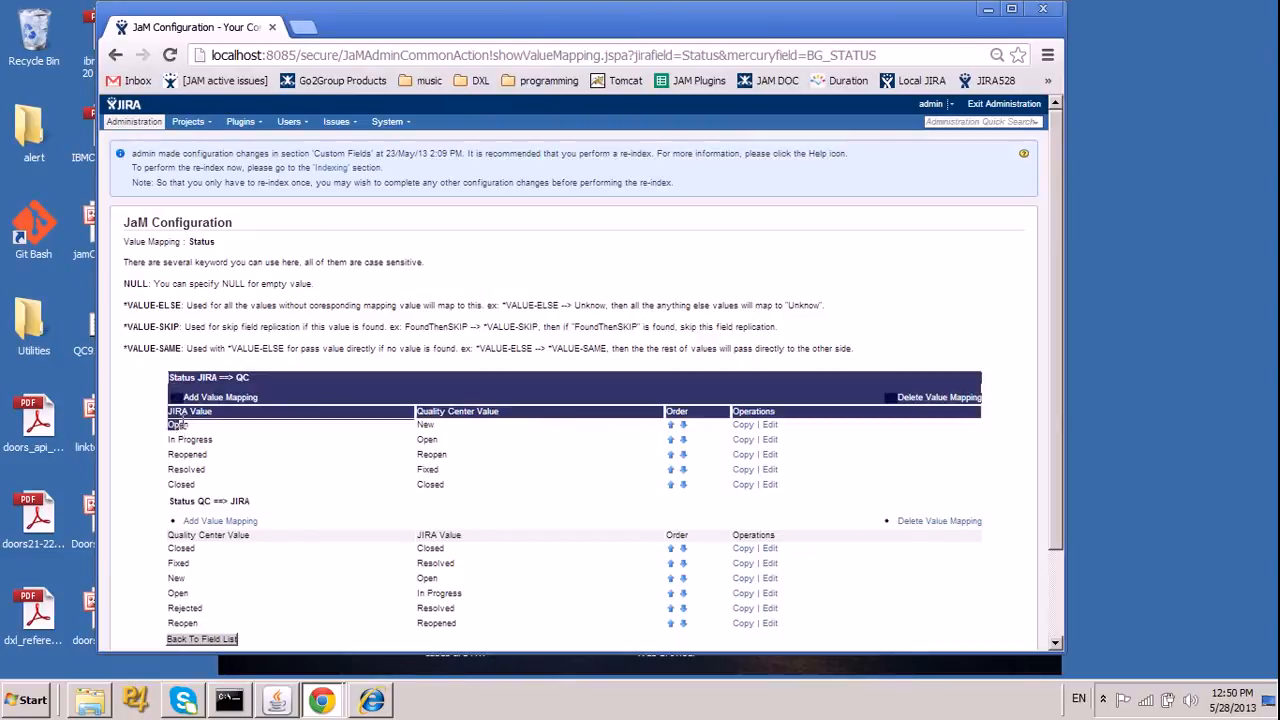
left_click(178, 431)
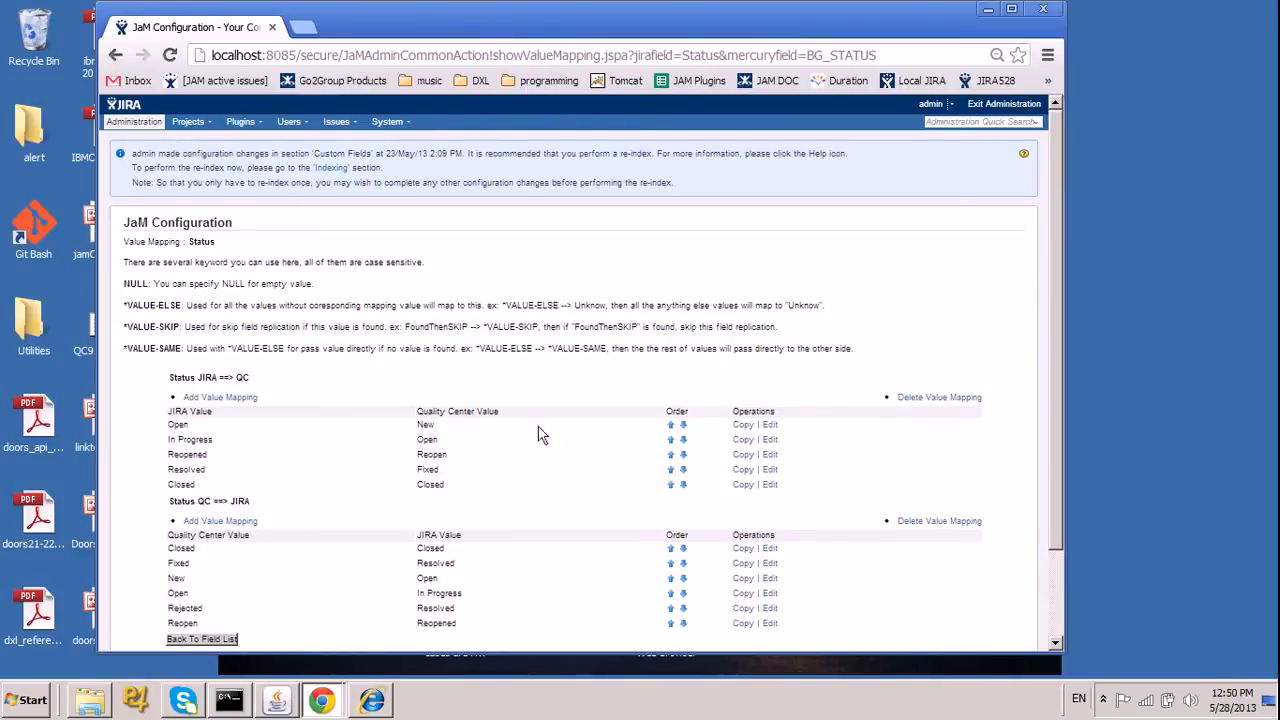
scroll(620, 351, "down", 2)
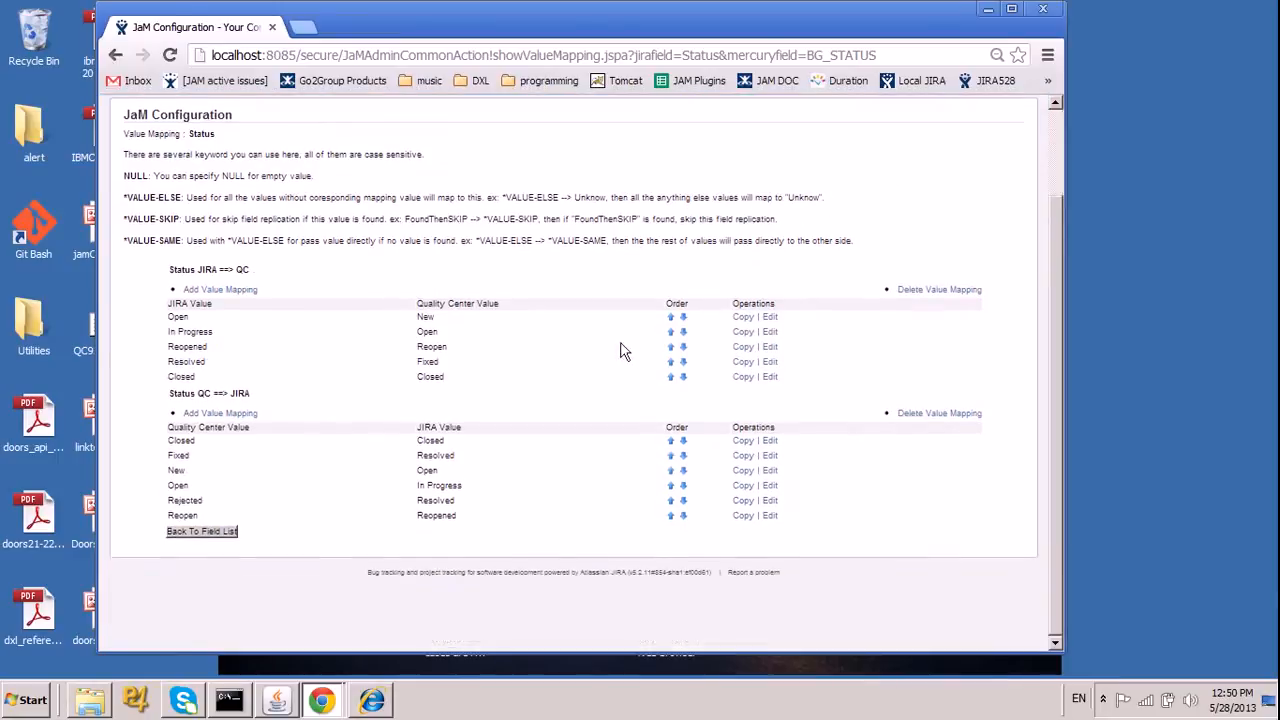
left_click(216, 533)
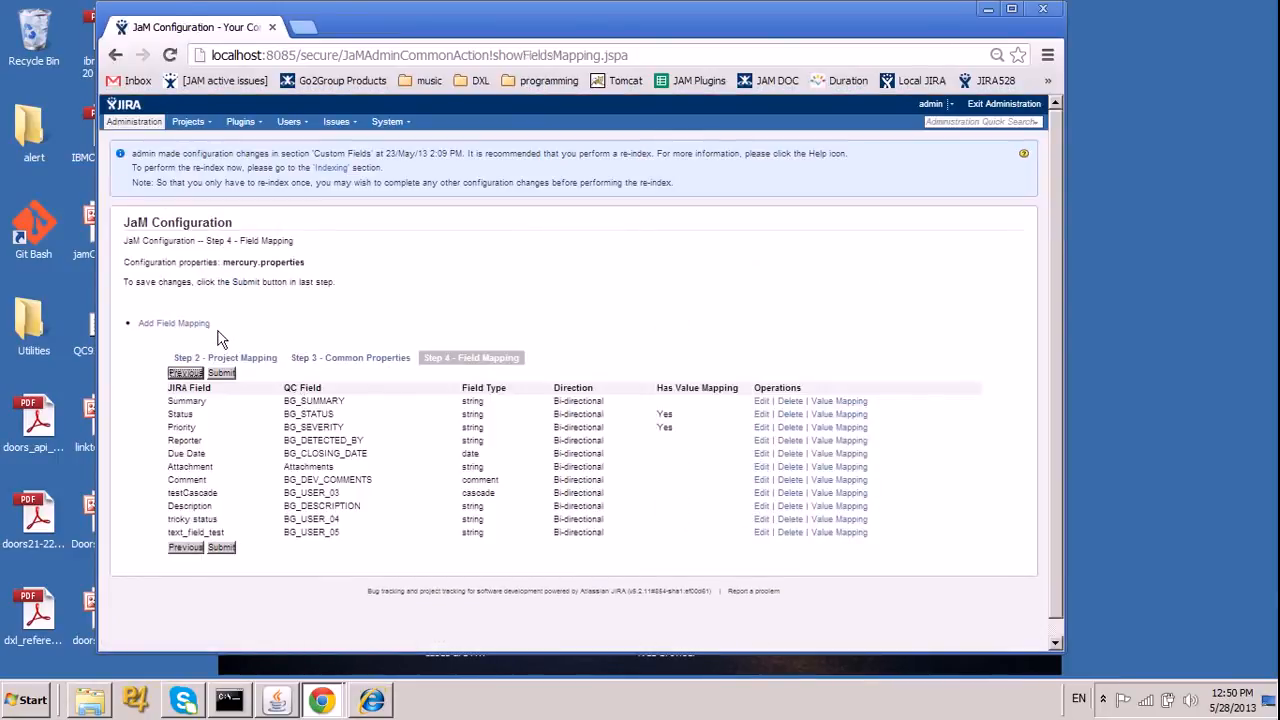
Examine the JIRA field, QC field, field type and direction options for a new field mapping, then cancel it.
left_click(193, 328)
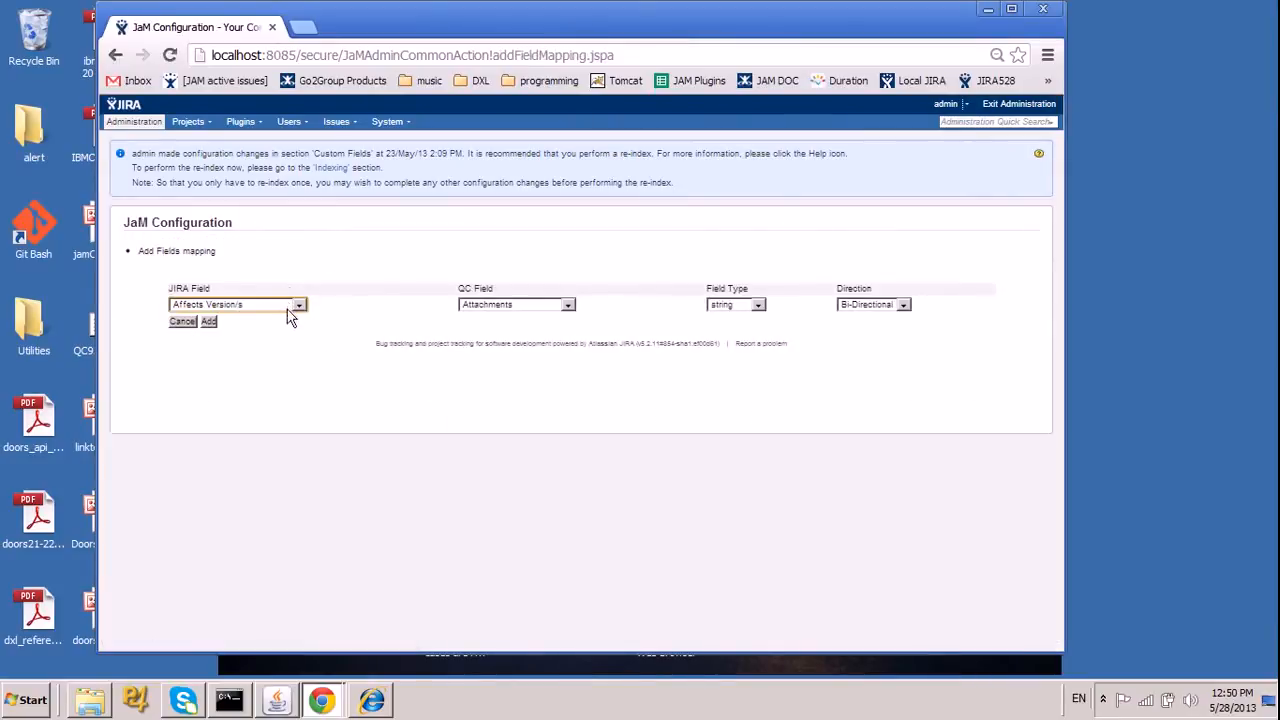
left_click(296, 306)
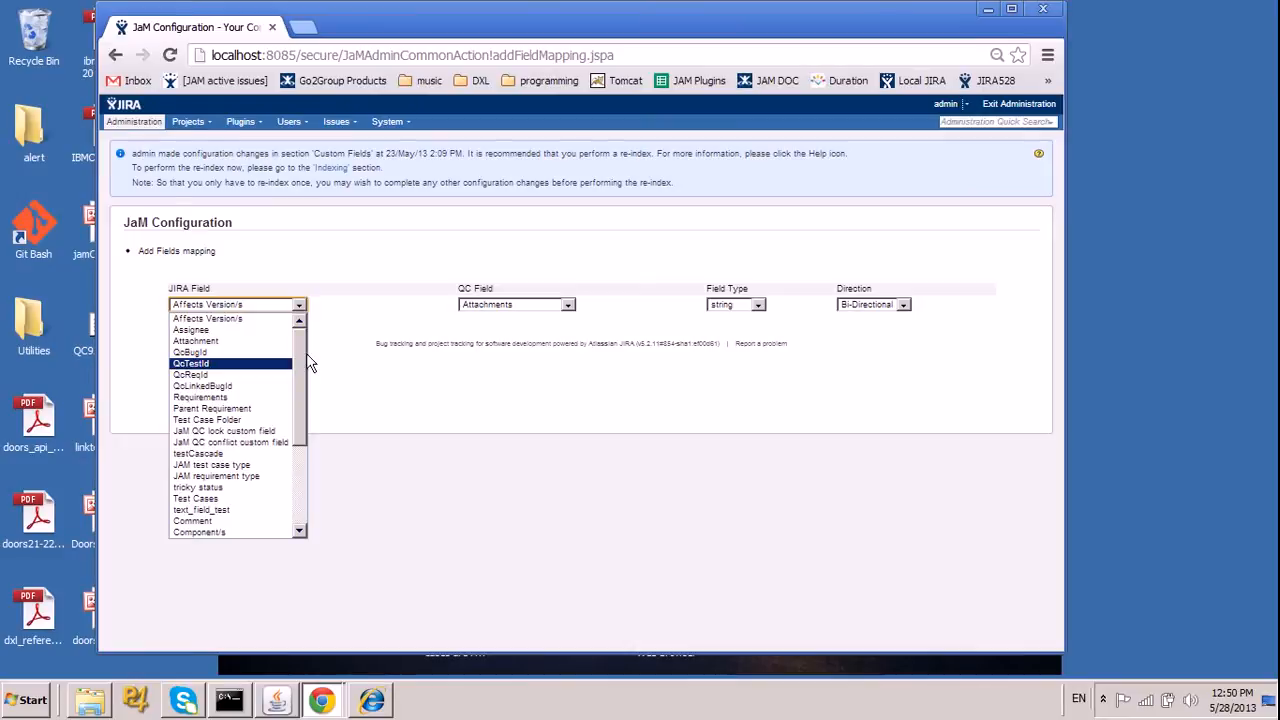
left_click(497, 306)
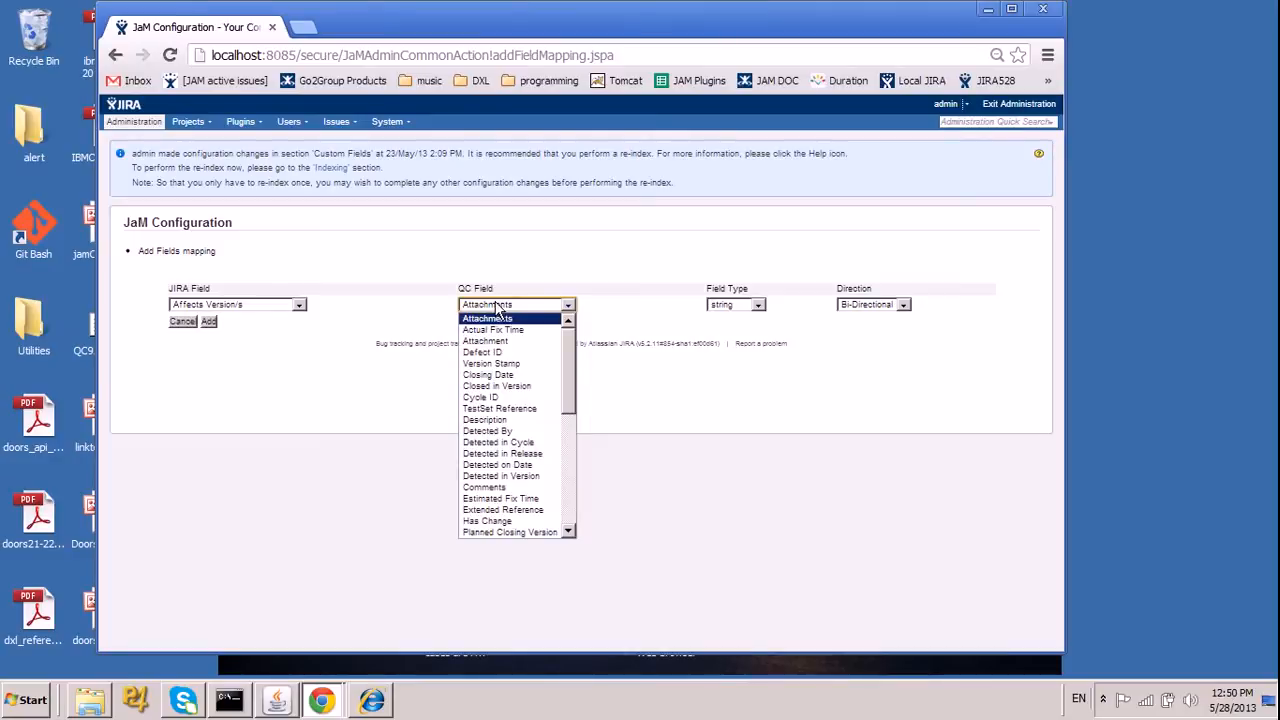
left_click(722, 306)
left_click(720, 310)
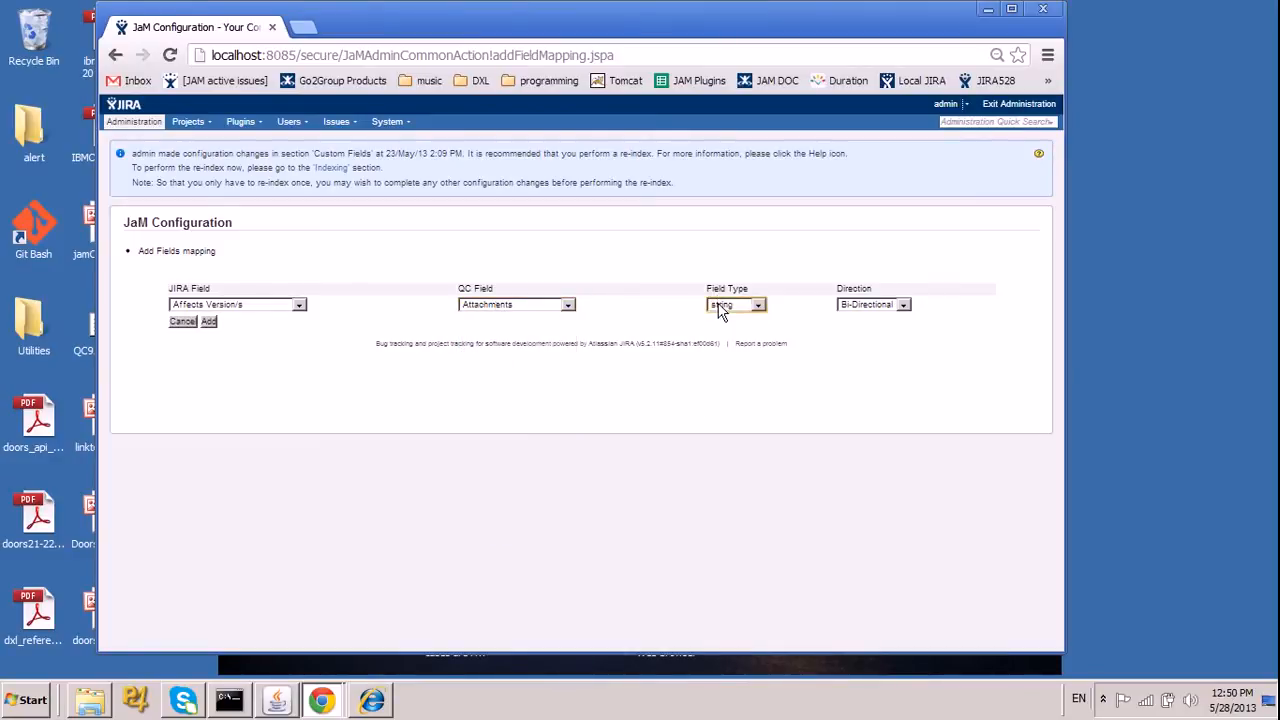
left_click(852, 308)
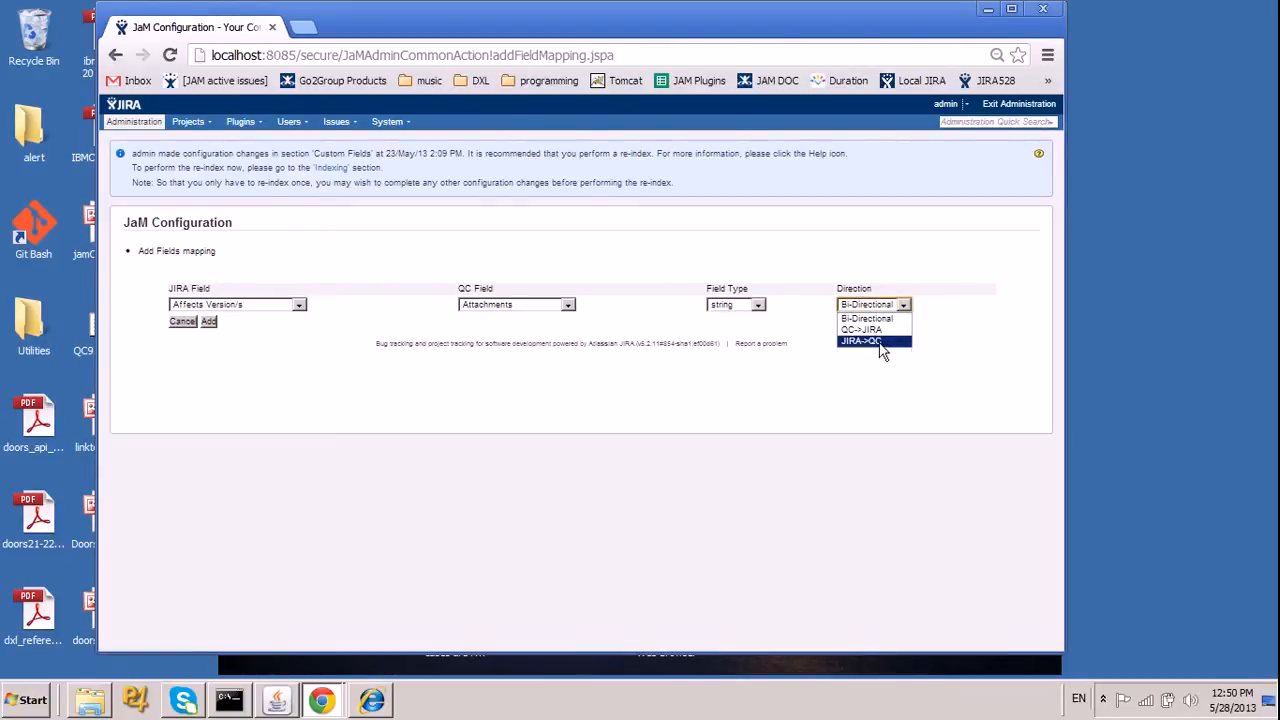
left_click(182, 322)
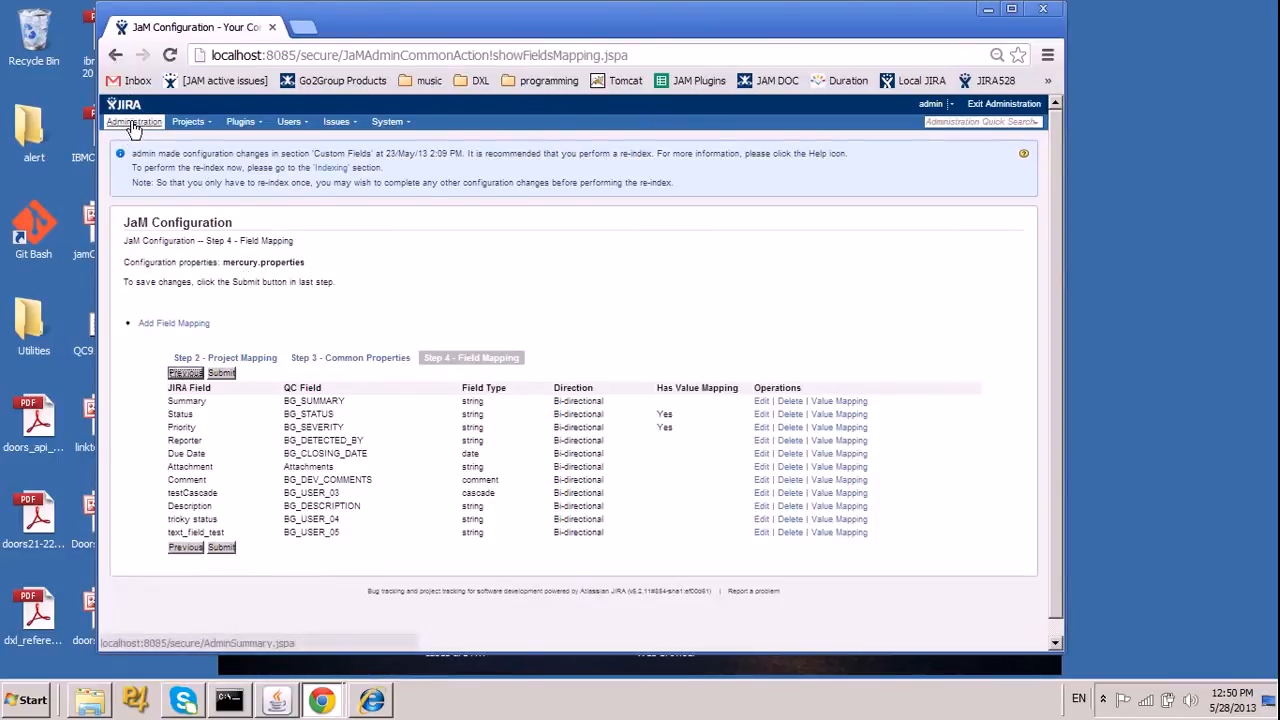
Open the test case configuration mercurytc.properties from the JaM configuration list and continue to its common properties.
left_click(133, 122)
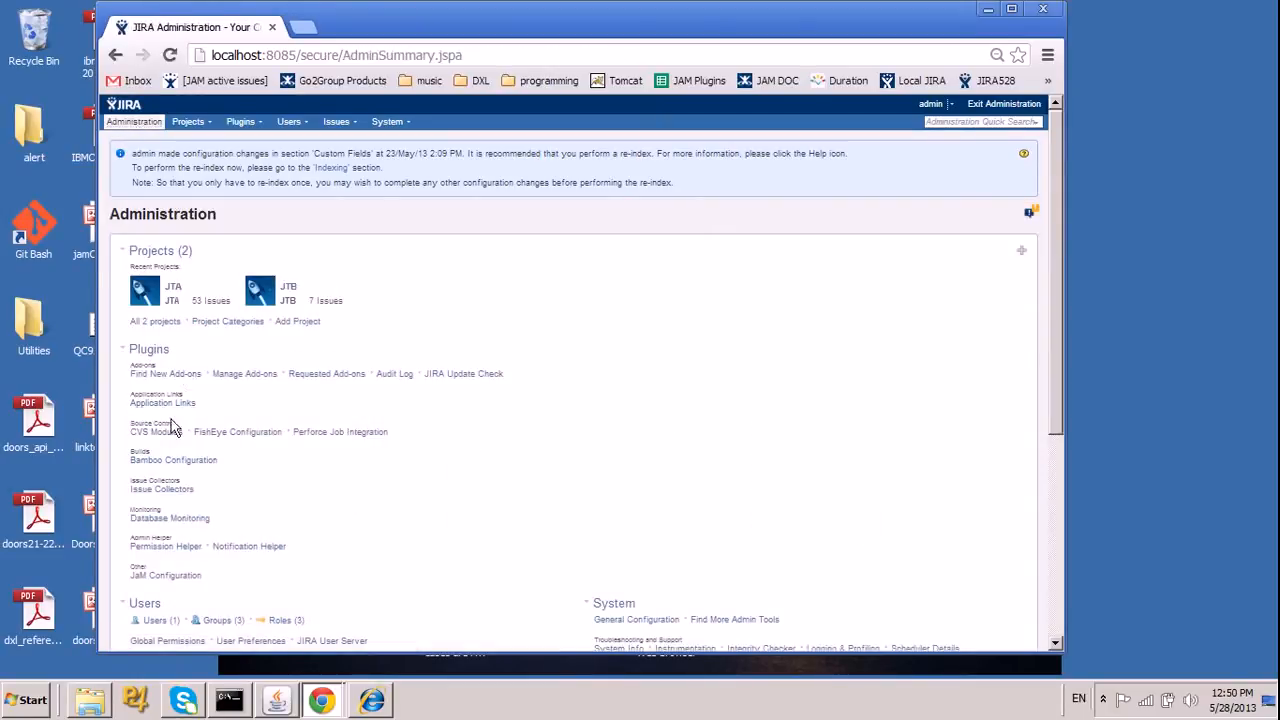
left_click(168, 579)
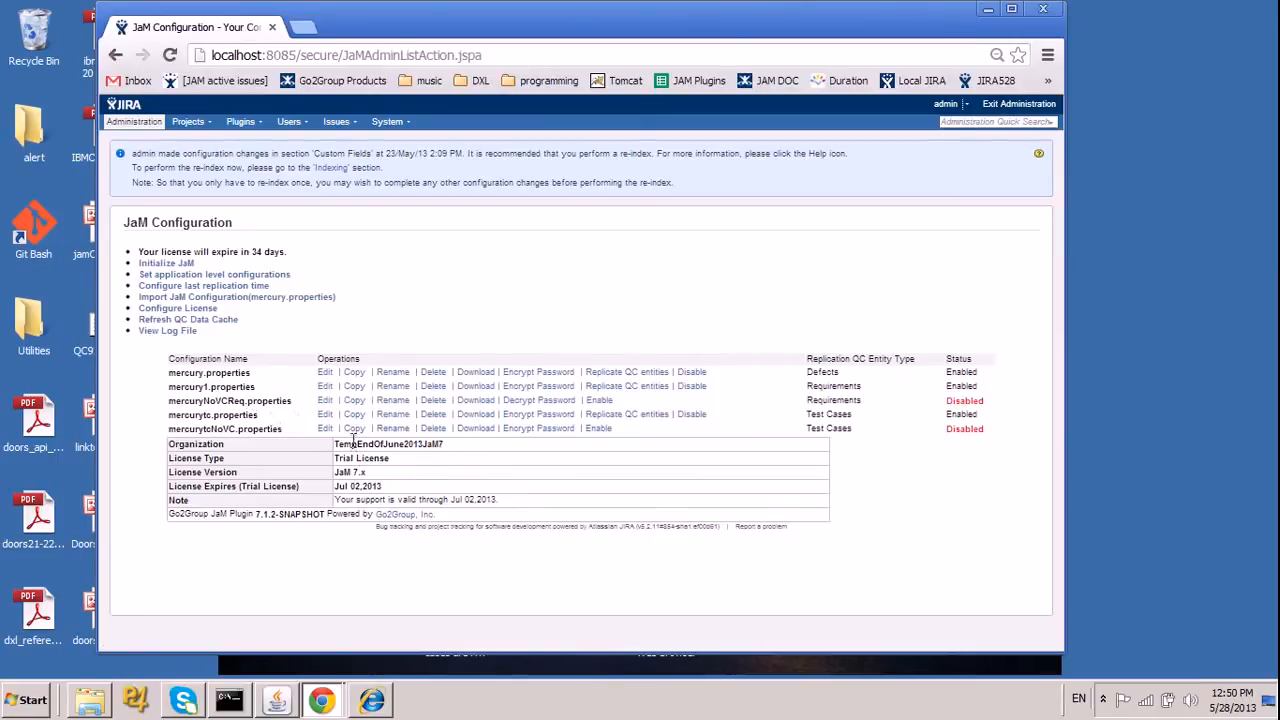
left_click(325, 414)
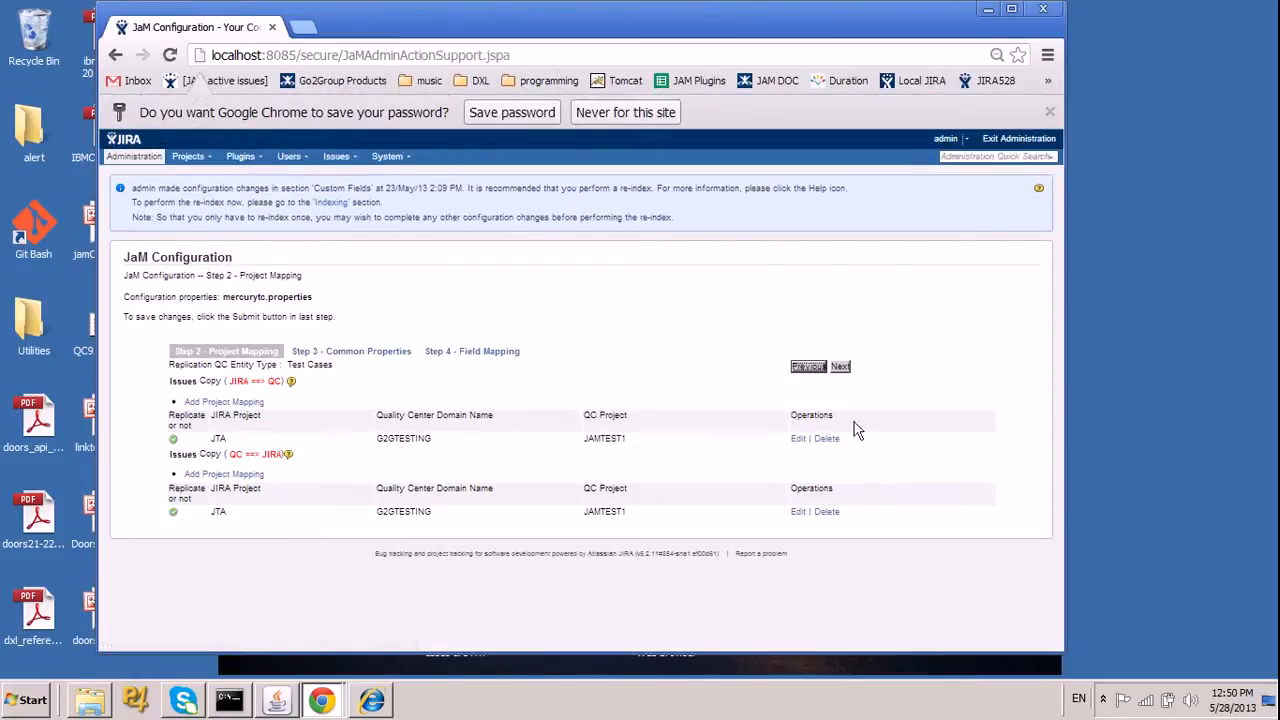
left_click(841, 367)
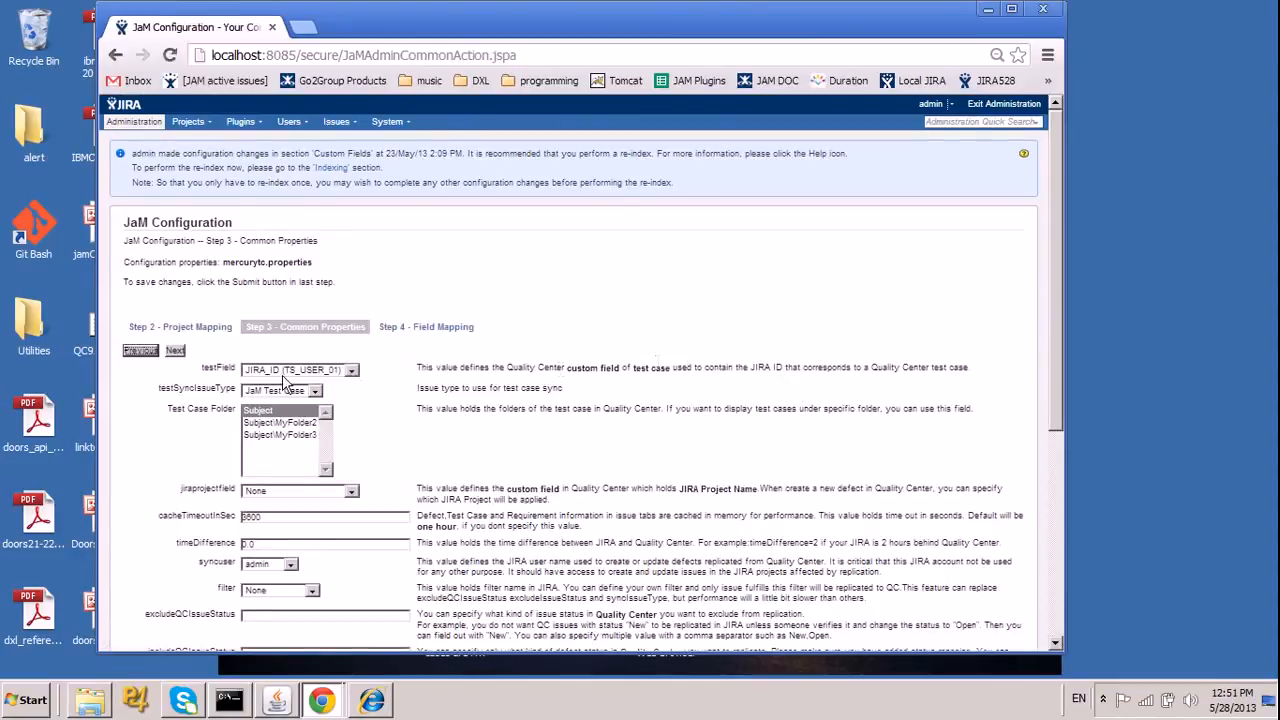
Inspect the testSyncIssueType choices and the remaining test case common properties, then continue to the field mapping.
left_click(284, 392)
left_click(287, 395)
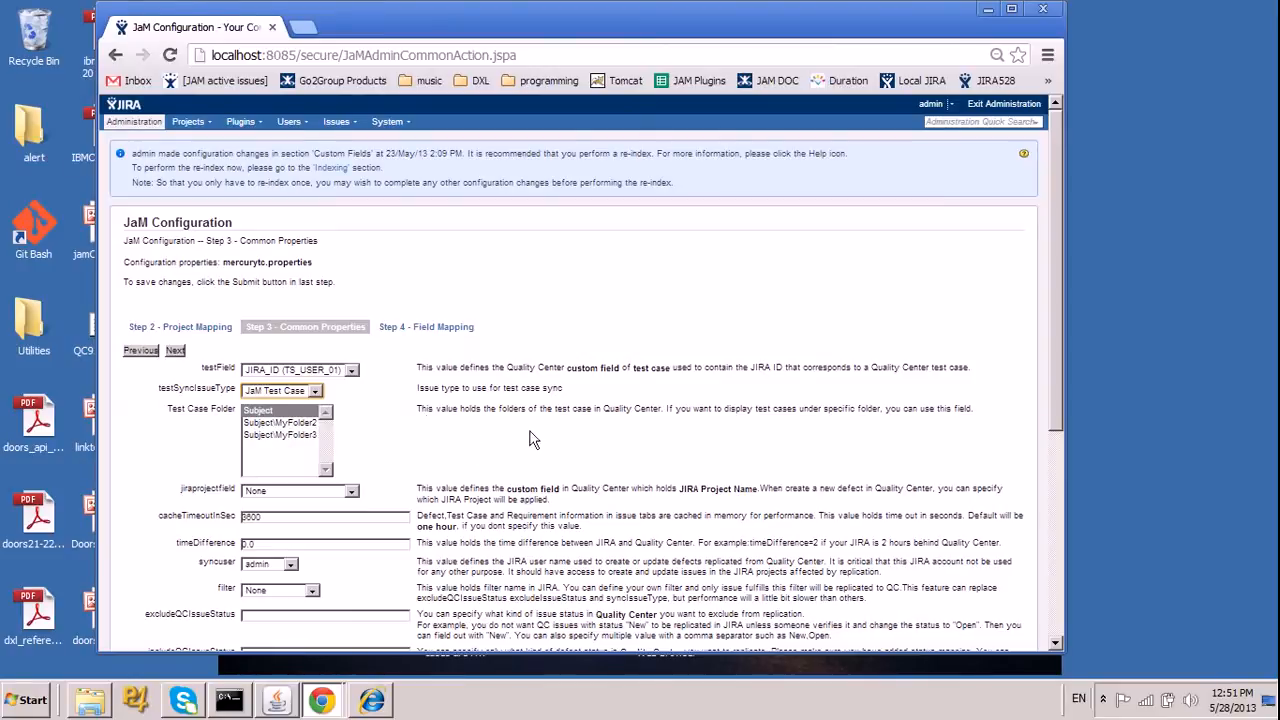
scroll(533, 440, "down", 5)
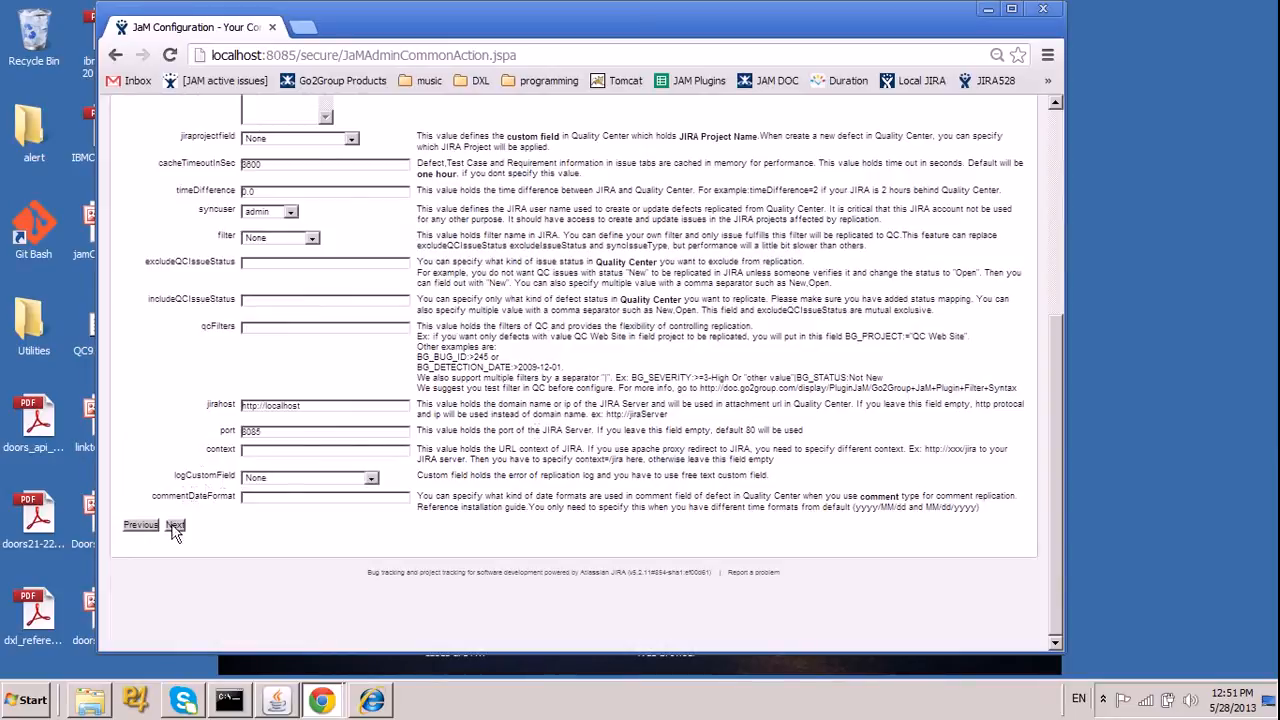
left_click(175, 525)
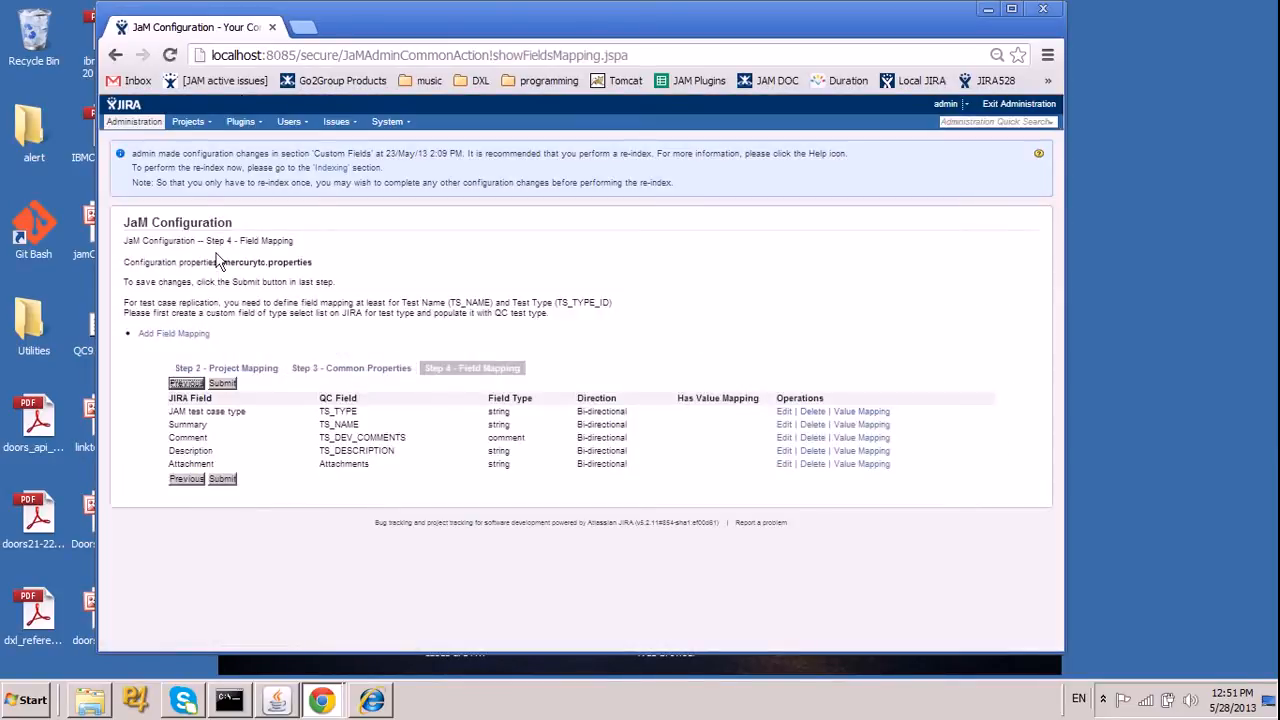
Leave the JaM configuration and exit JIRA administration to the system dashboard.
left_click(145, 124)
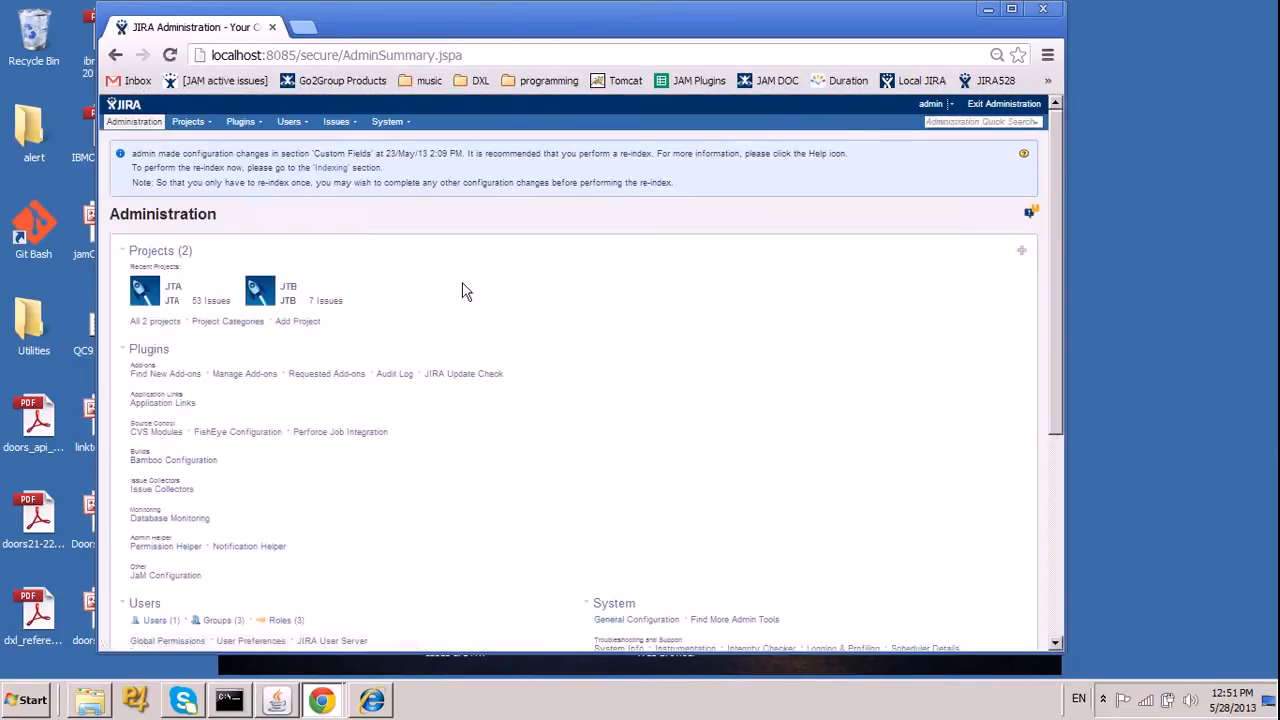
scroll(463, 289, "down", 2)
scroll(463, 289, "down", 2)
scroll(478, 275, "up", 2)
scroll(716, 160, "up", 2)
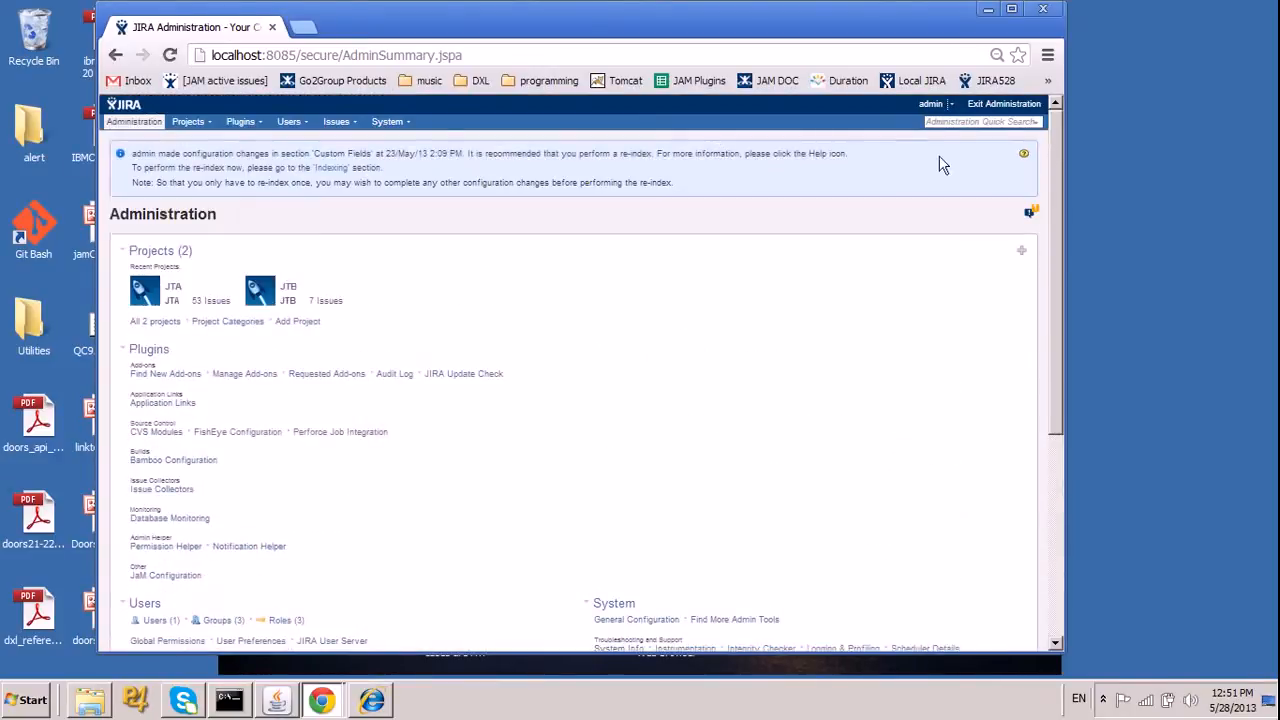
left_click(1012, 103)
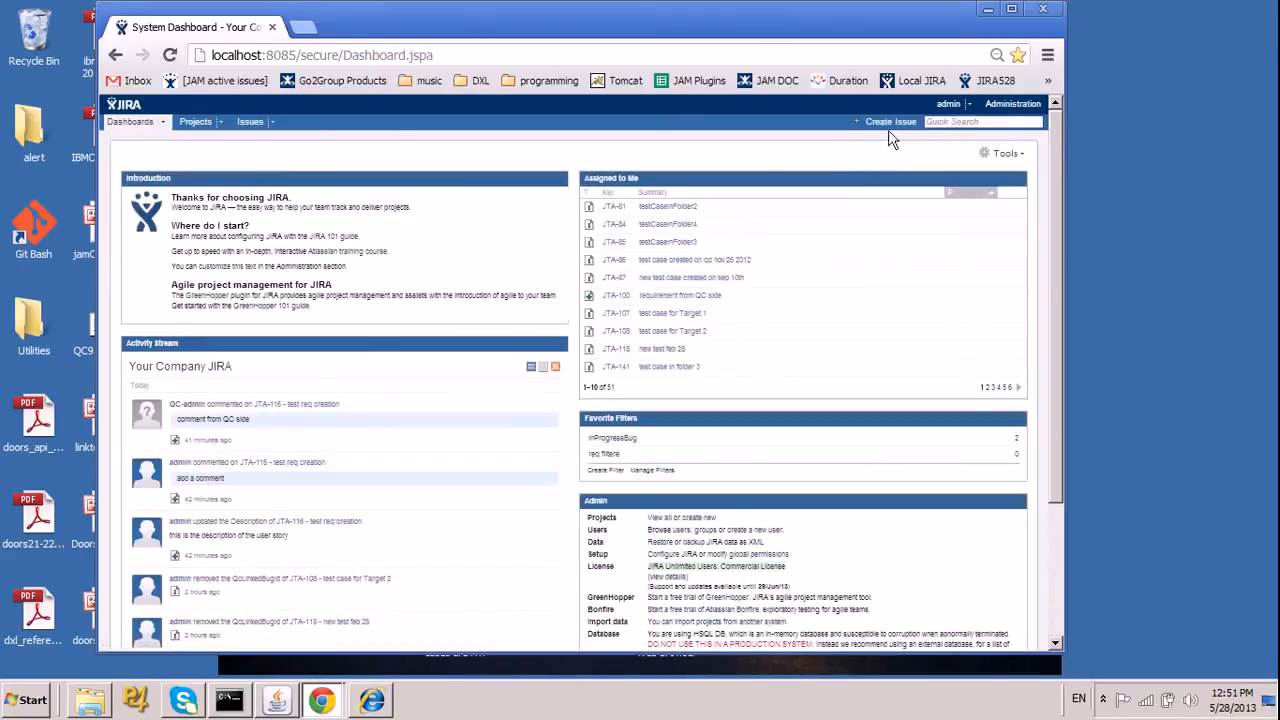
Start a new Bug in project JTA with summary "defect for demo" and description "my description".
left_click(898, 122)
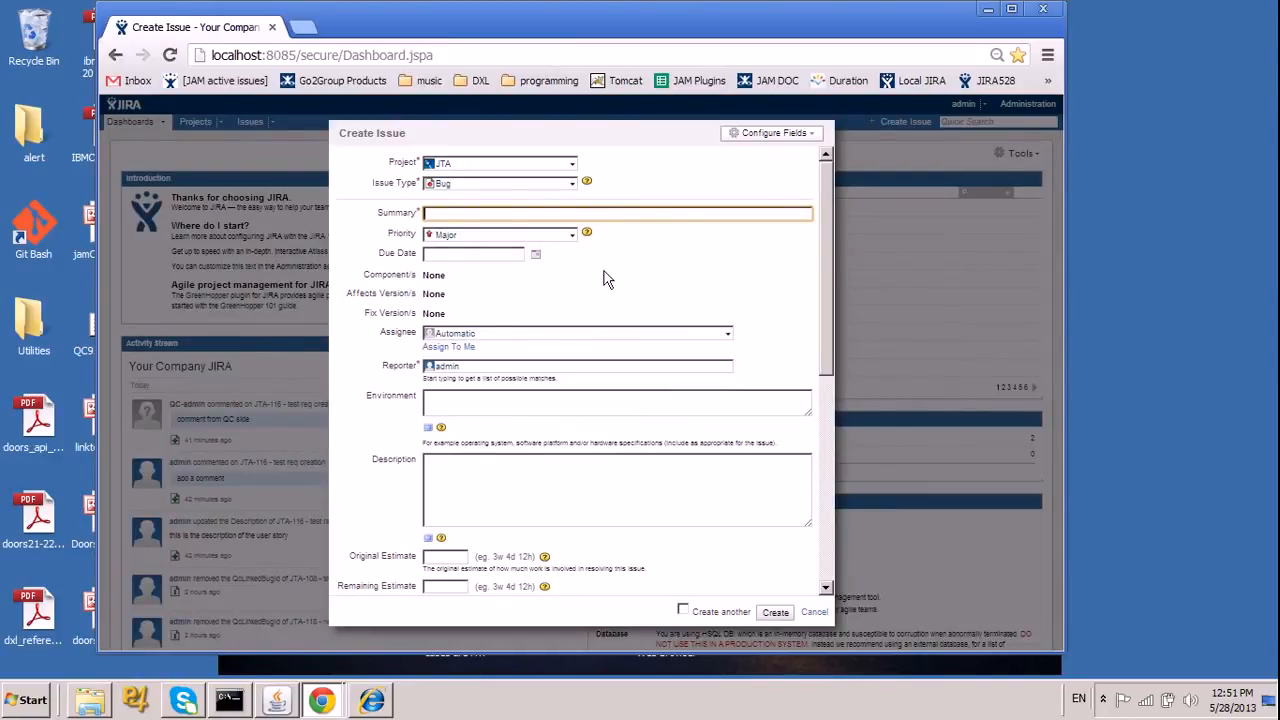
left_click(590, 214)
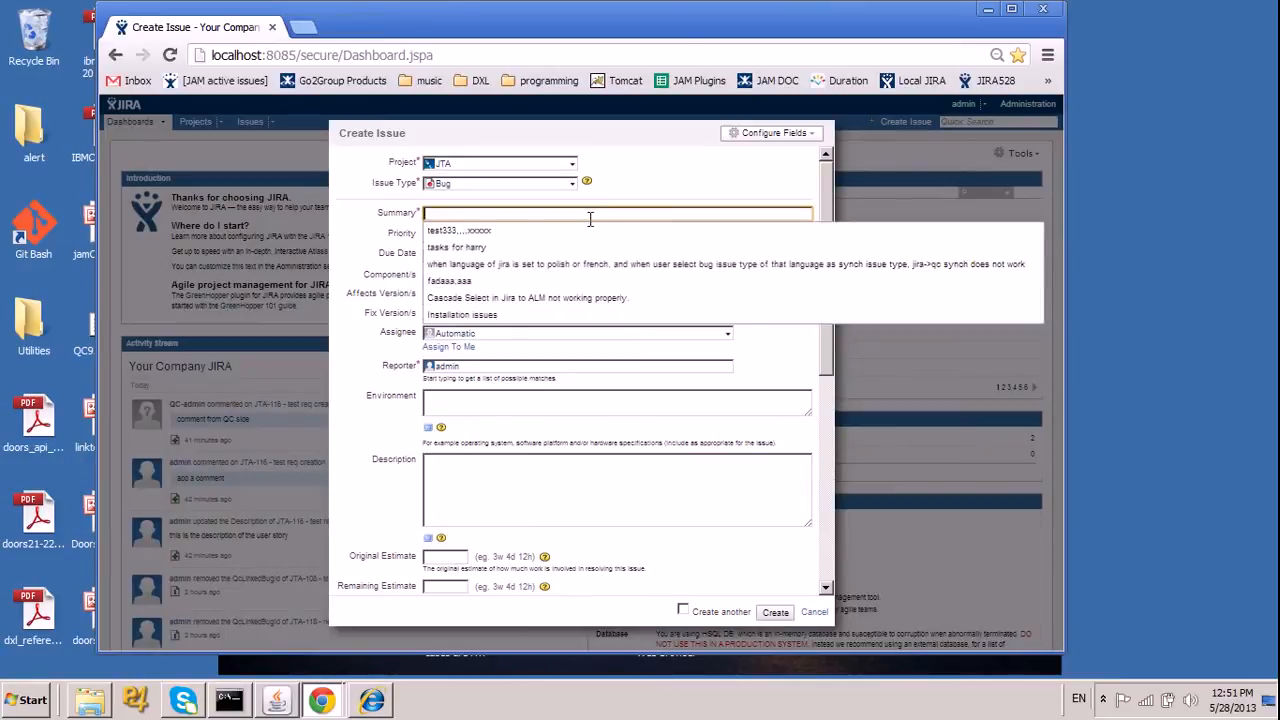
type("defect ")
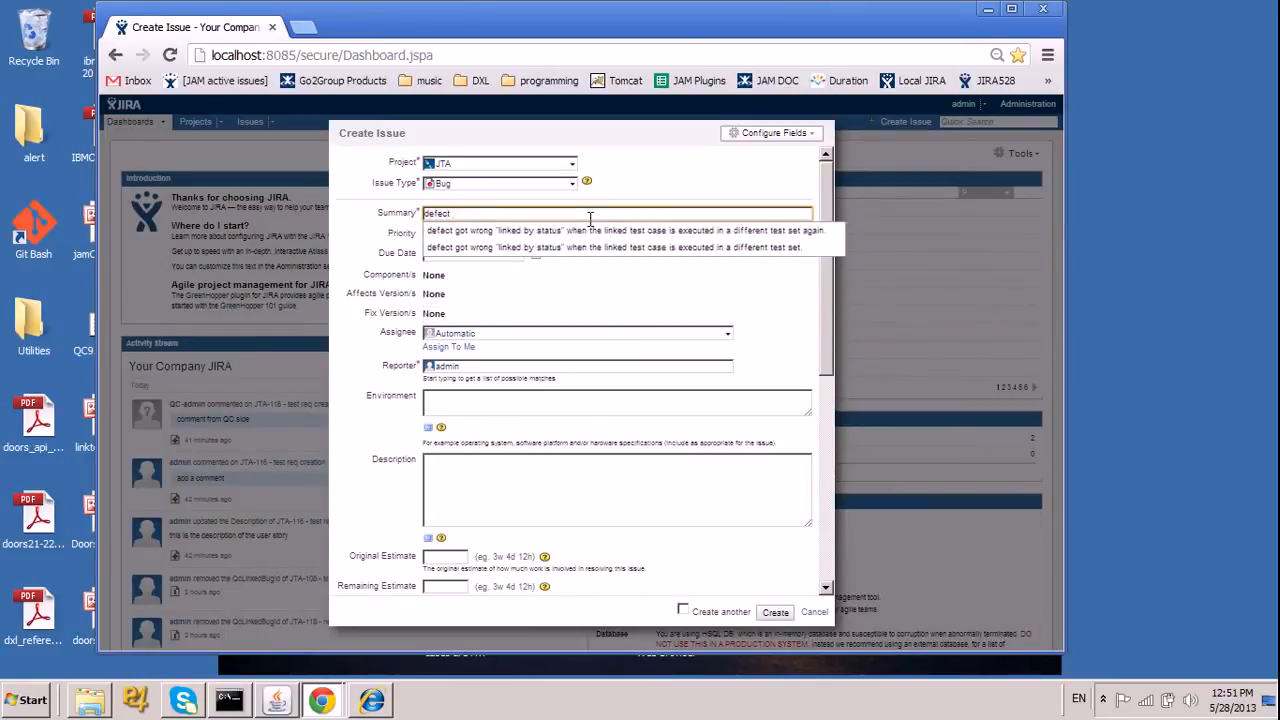
type("for demo")
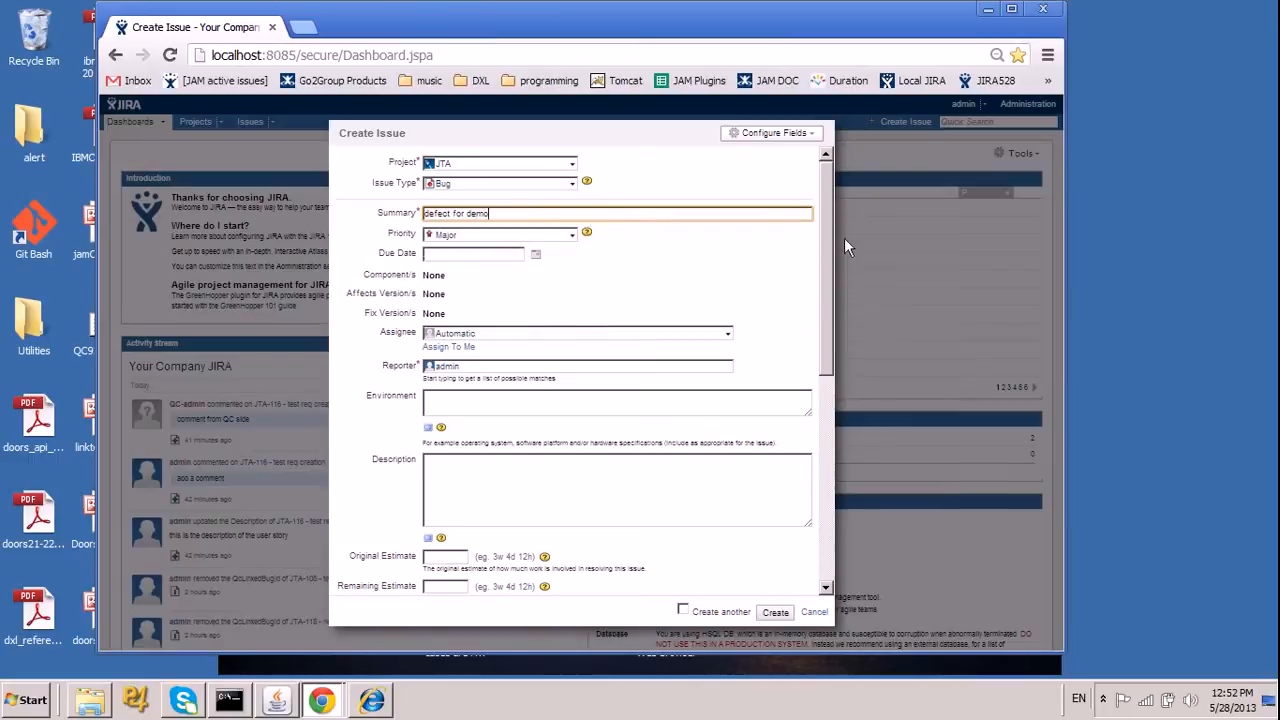
scroll(780, 329, "down", 4)
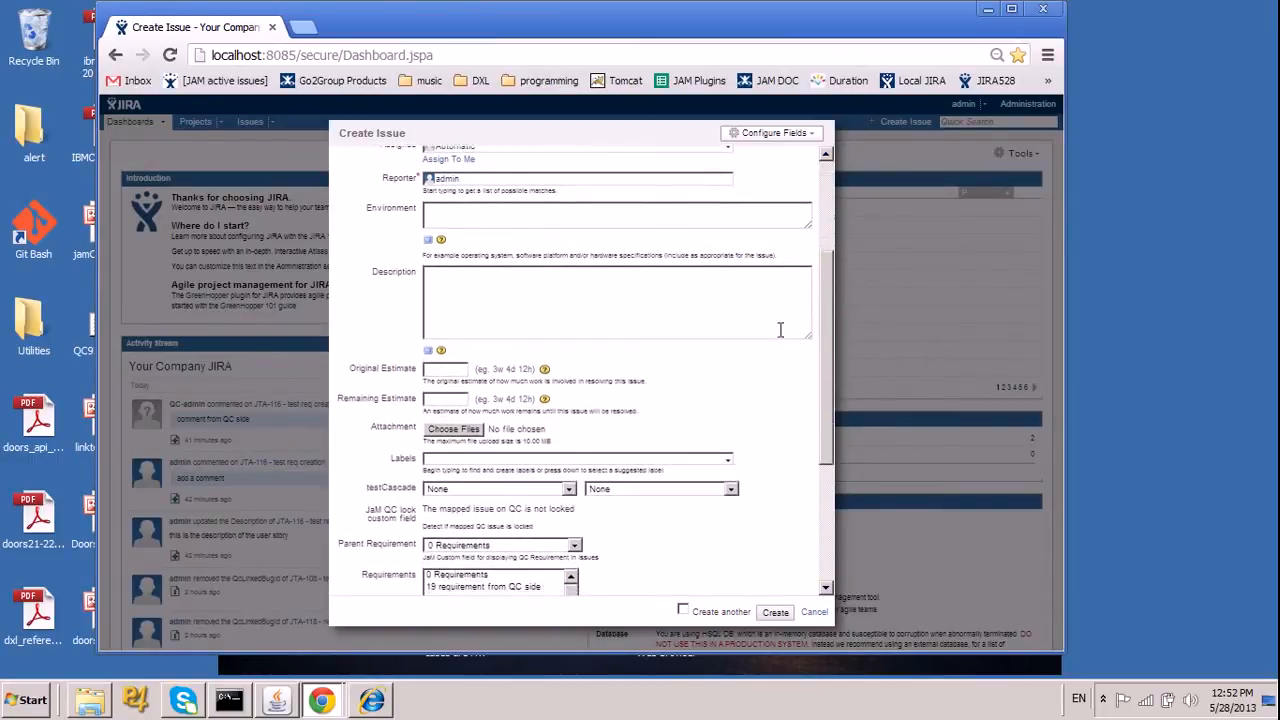
left_click(727, 321)
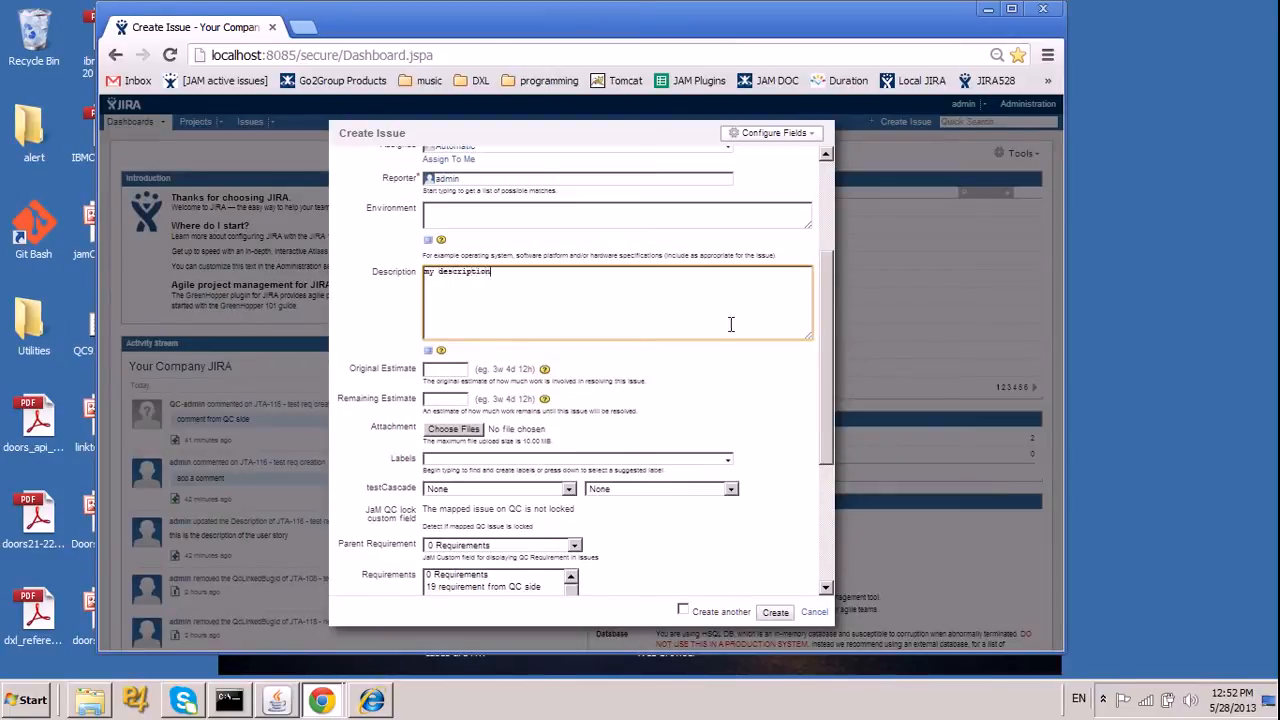
Add testCaseInFolder2 from Subject\MyFolder2 to the new bug's test cases, leaving no requirement selected.
left_click_drag(828, 348, 828, 516)
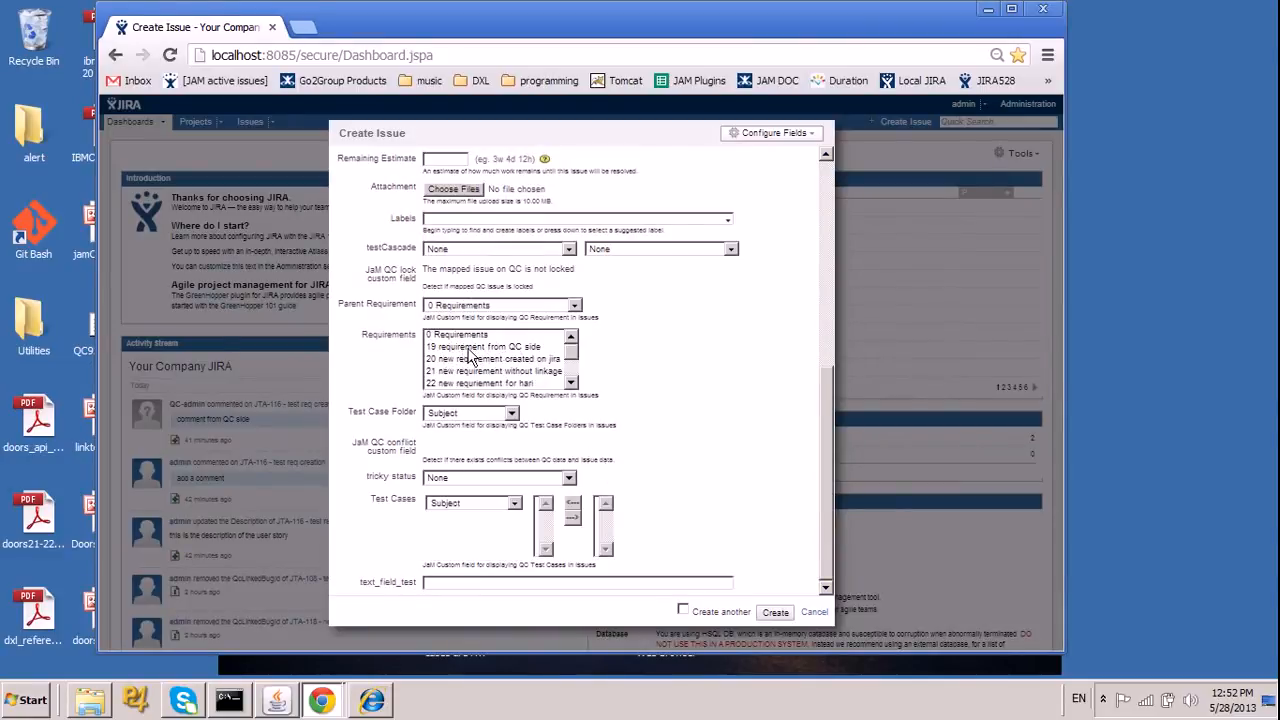
left_click(430, 306)
left_click(437, 316)
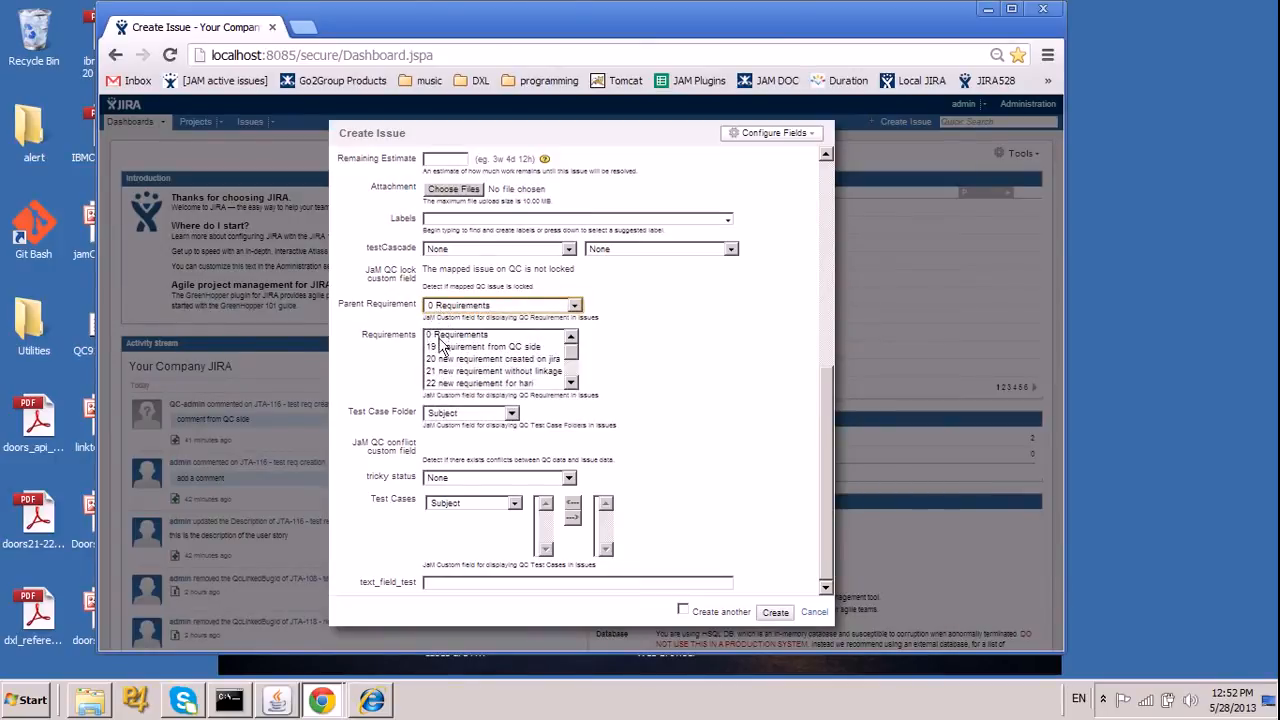
left_click(444, 336)
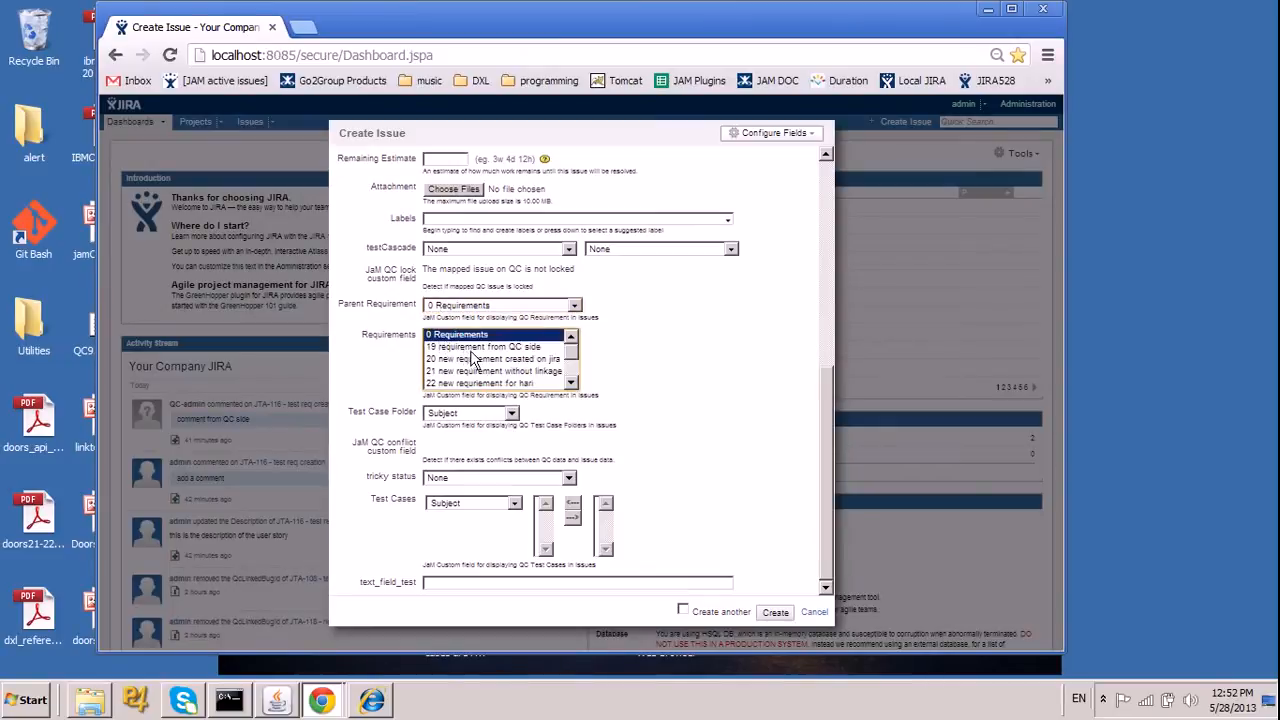
left_click(459, 505)
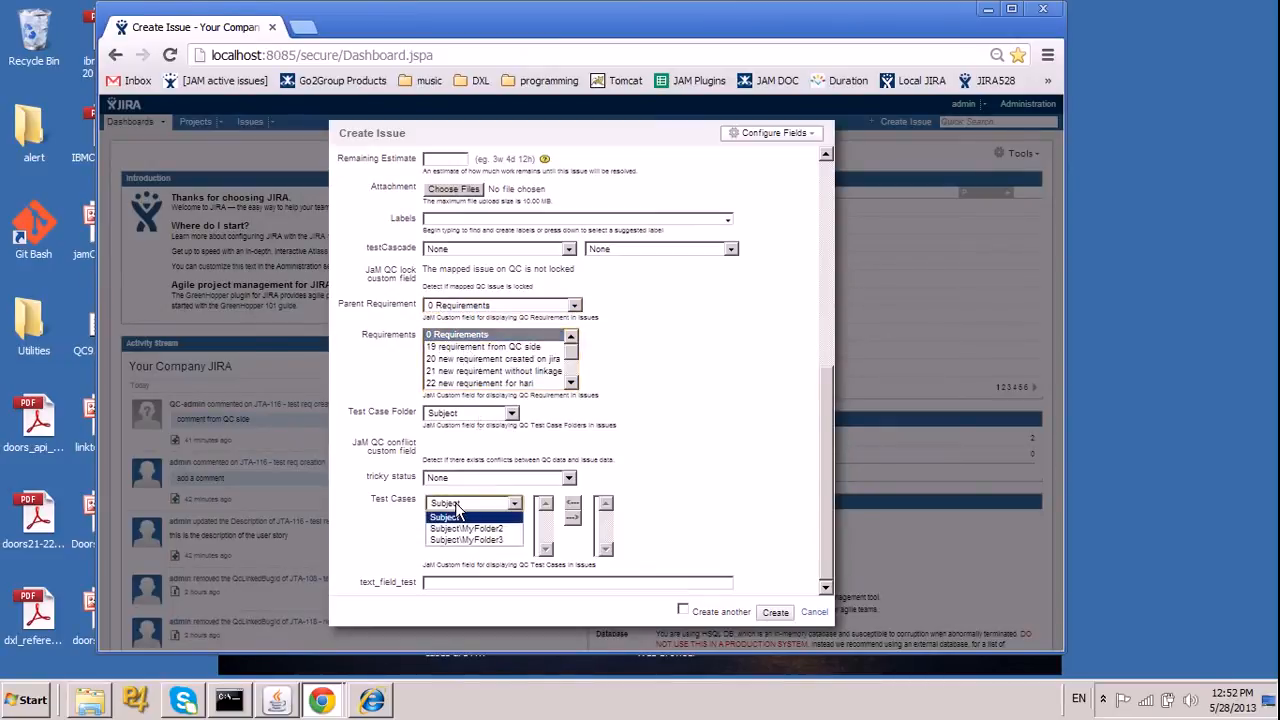
left_click(470, 529)
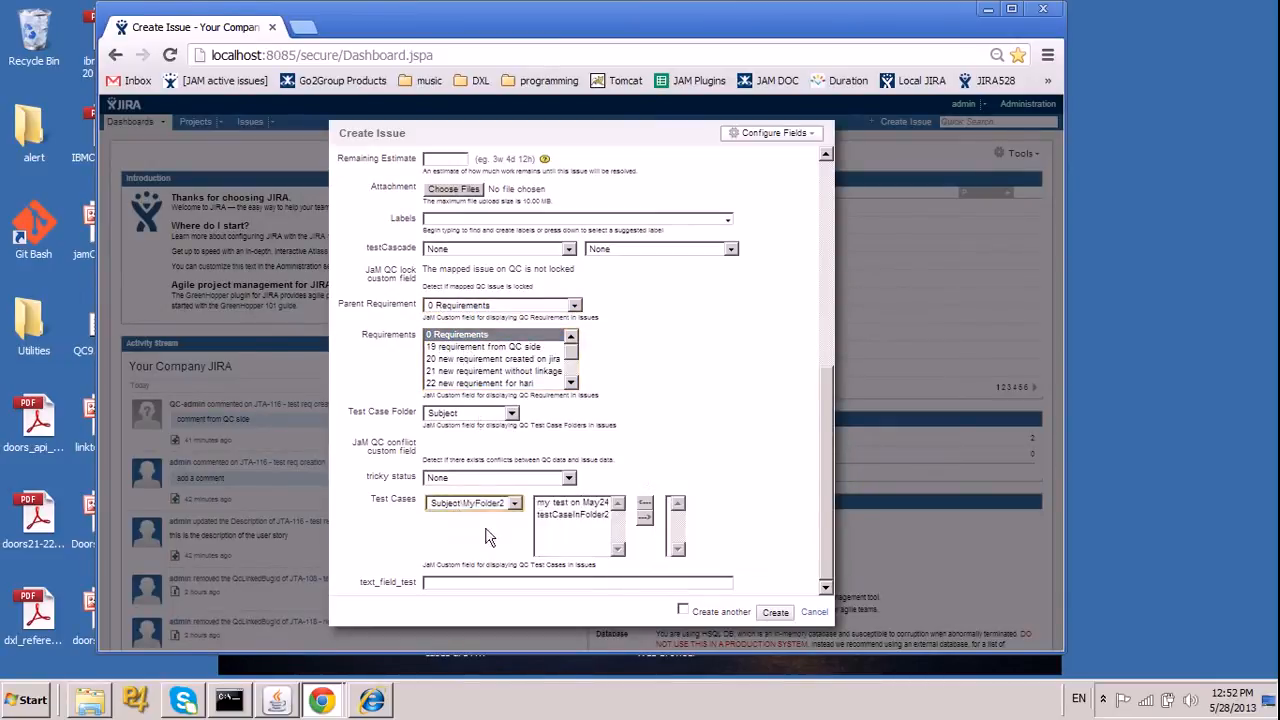
left_click(589, 515)
left_click(646, 518)
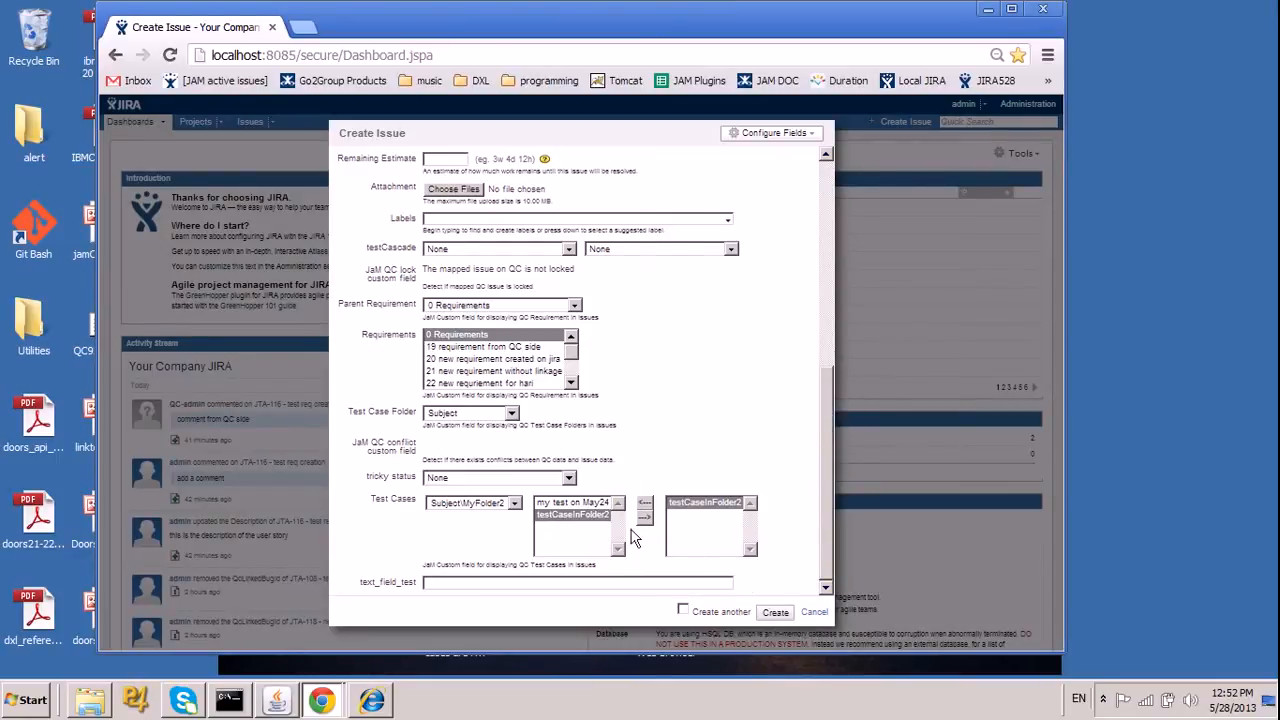
left_click(467, 339, "ctrl")
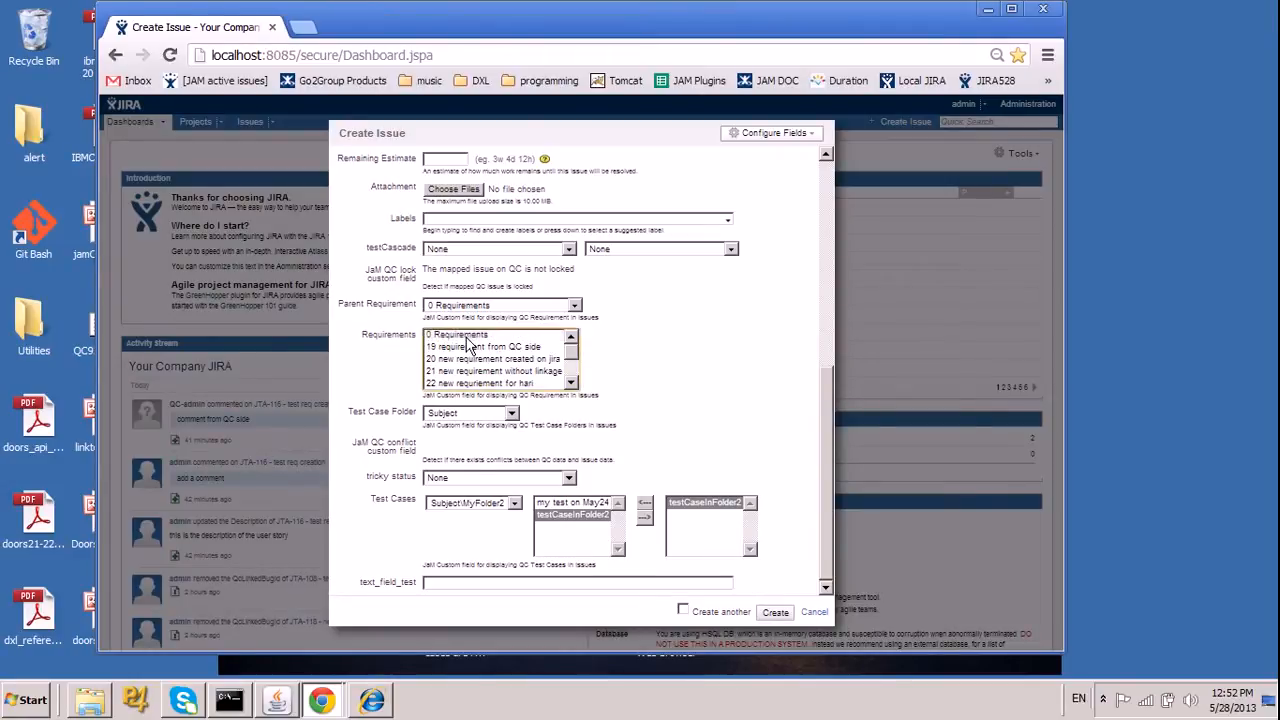
Create the bug, then open the new issue and view its QC Defect Info.
left_click(777, 624)
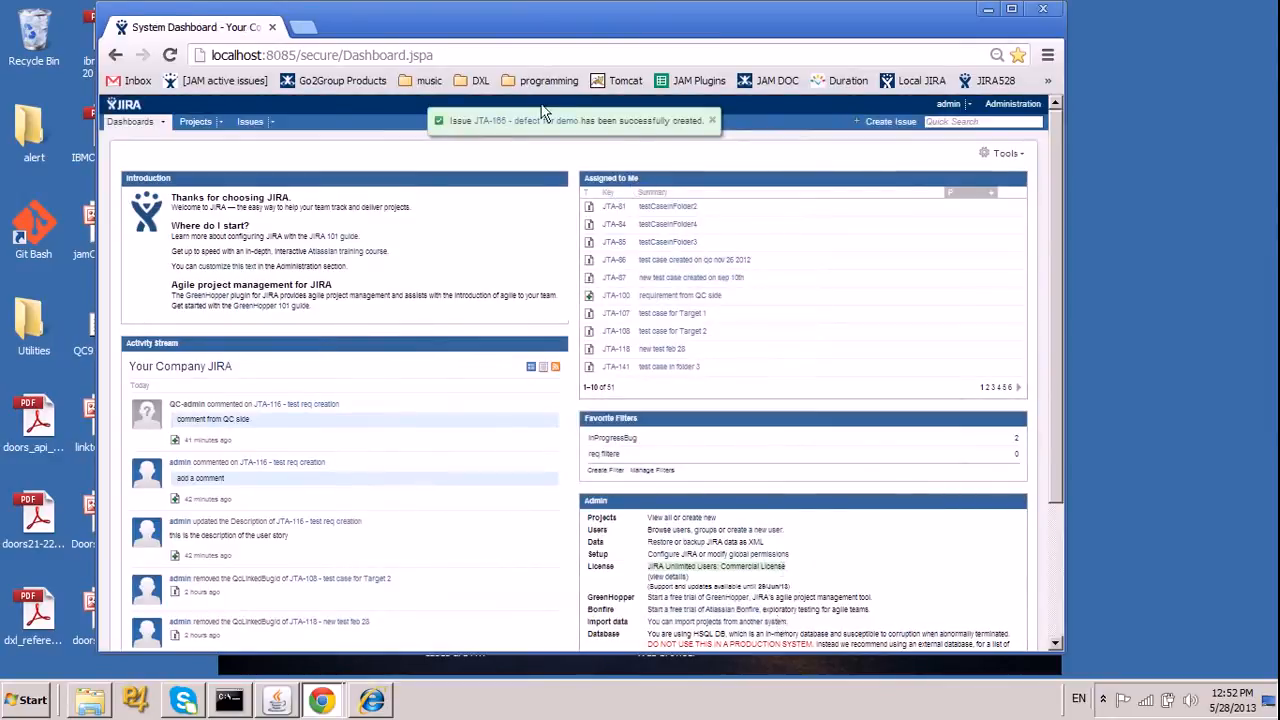
left_click(536, 122)
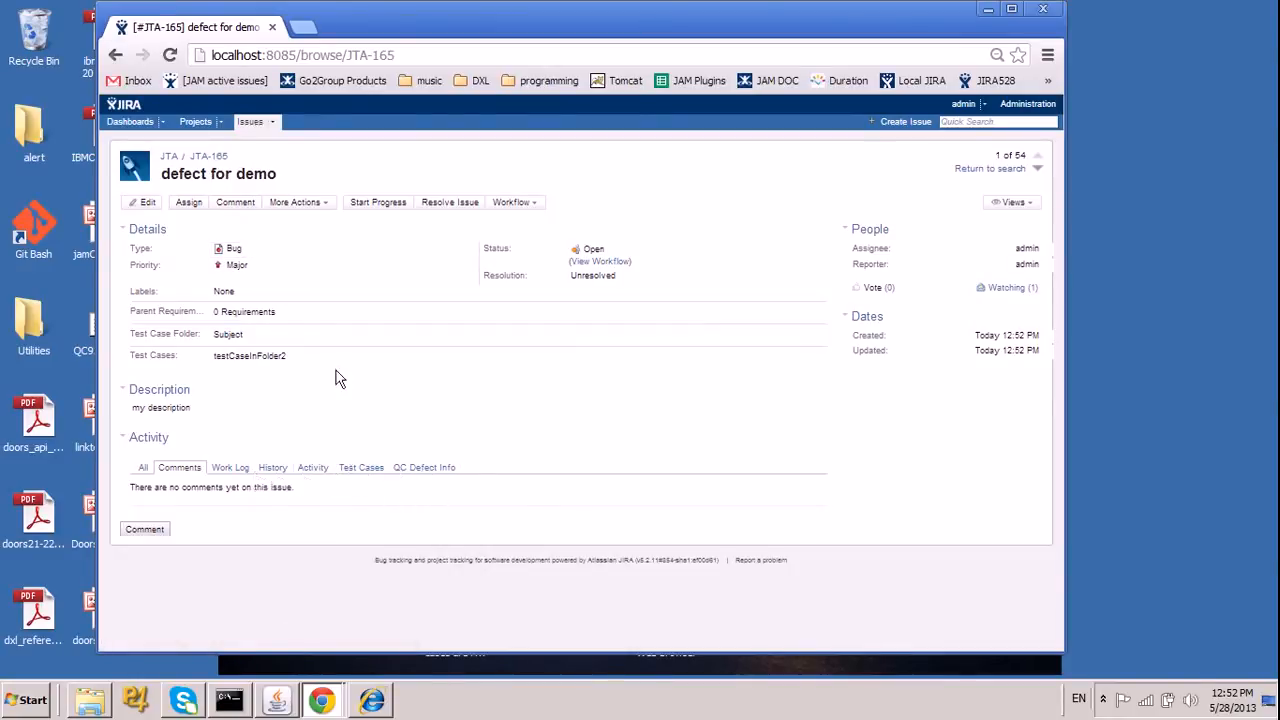
left_click(446, 470)
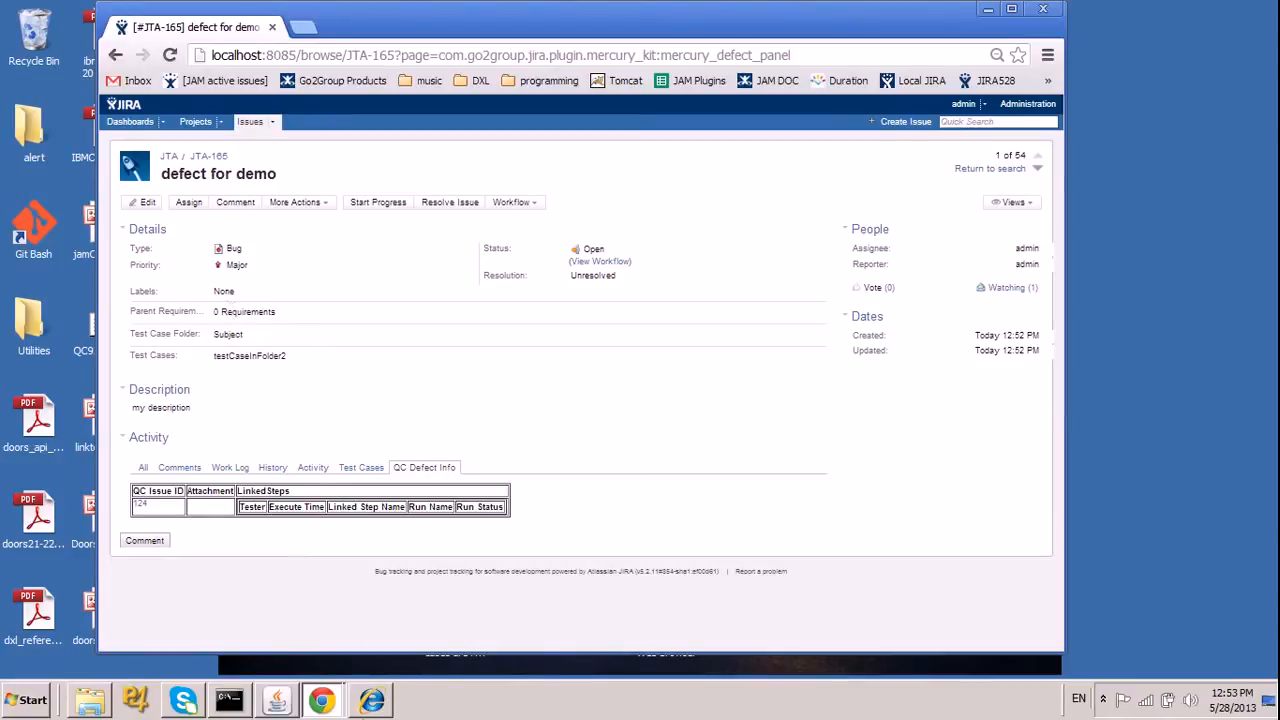
Switch to HP Quality Center, leave project customization, refresh the defects list and inspect the link of replicated defect 124.
left_click(372, 700)
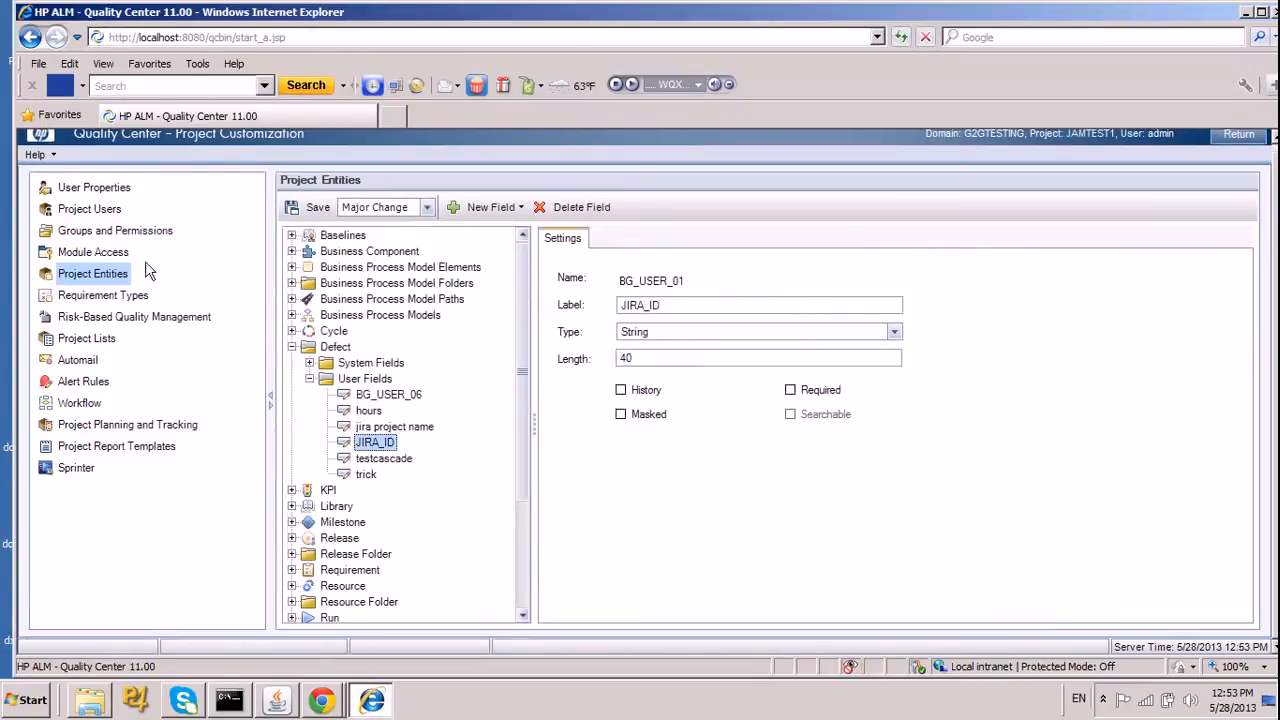
left_click(1236, 134)
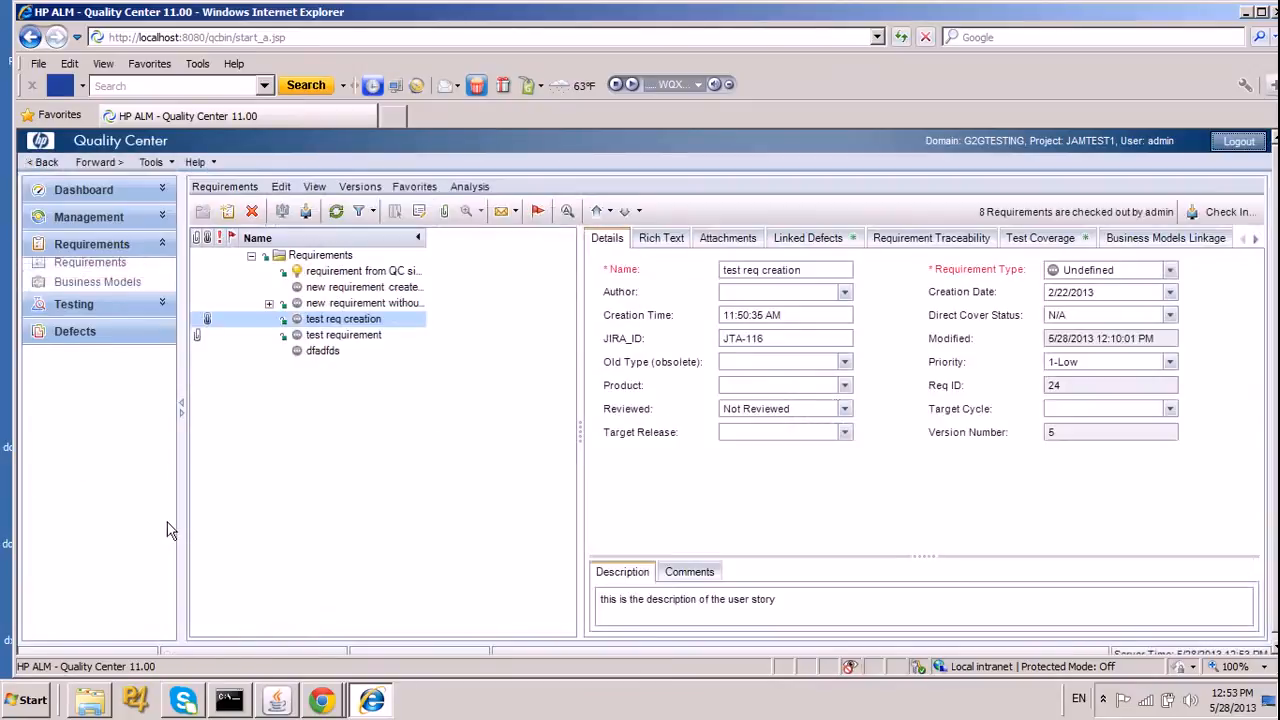
left_click(115, 340)
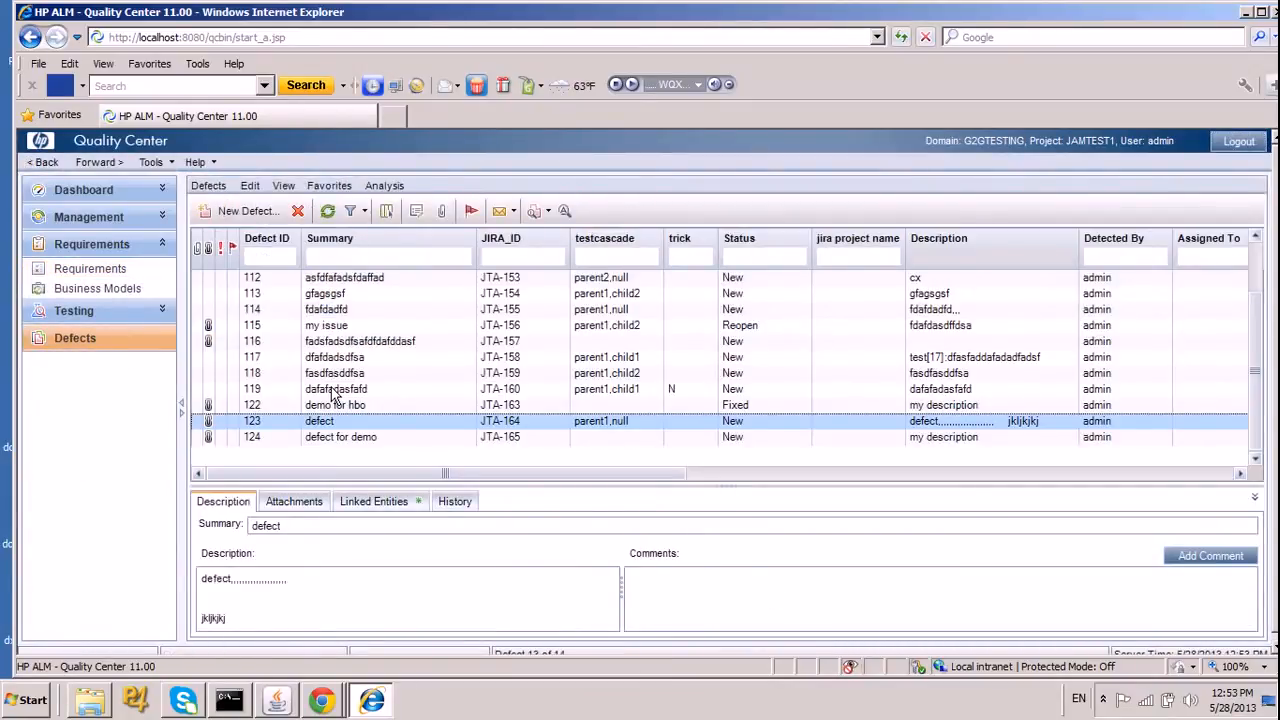
left_click(328, 218)
double_click(211, 445)
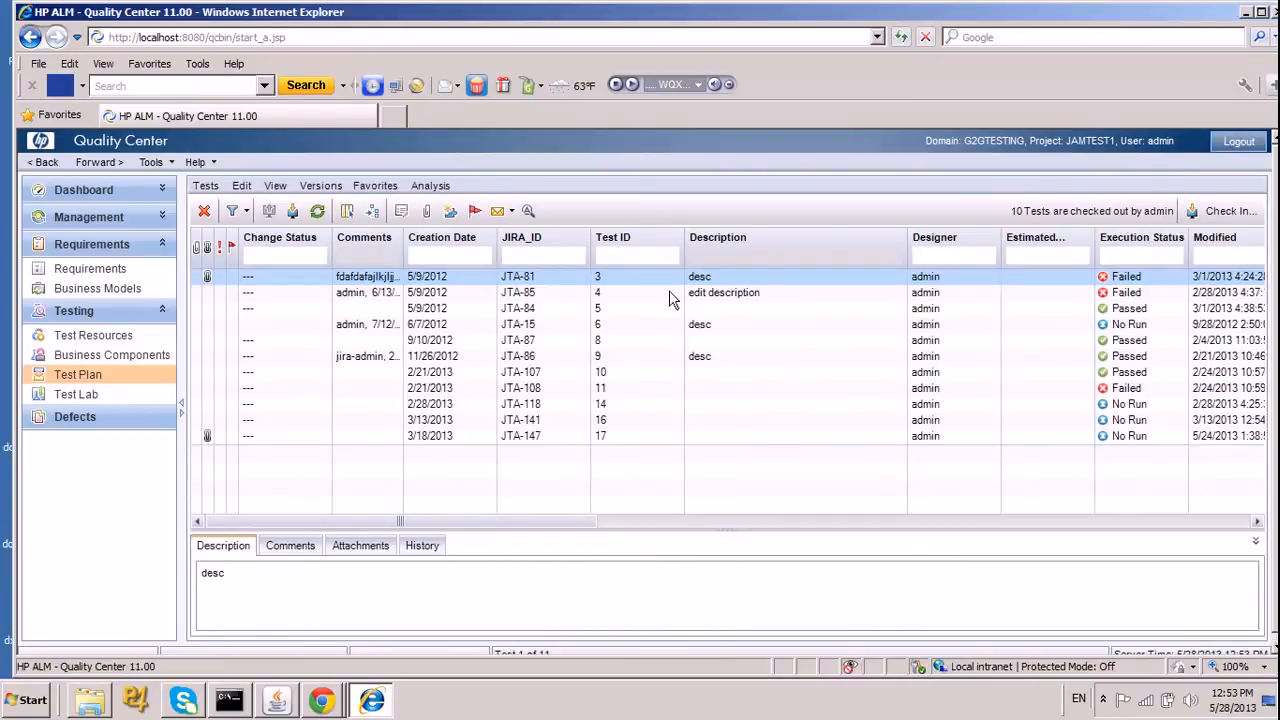
View the linked defects of the test with JIRA ID JTA-81 in the test plan, then close its details.
double_click(425, 285)
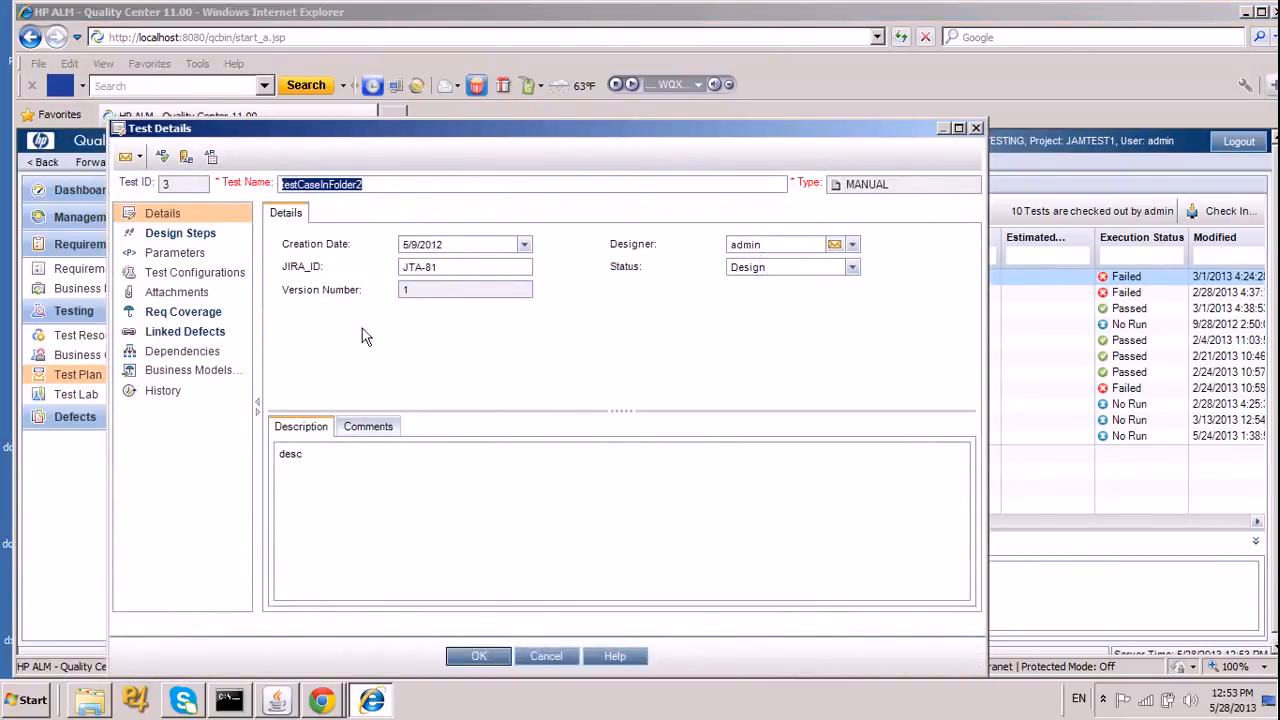
left_click(210, 335)
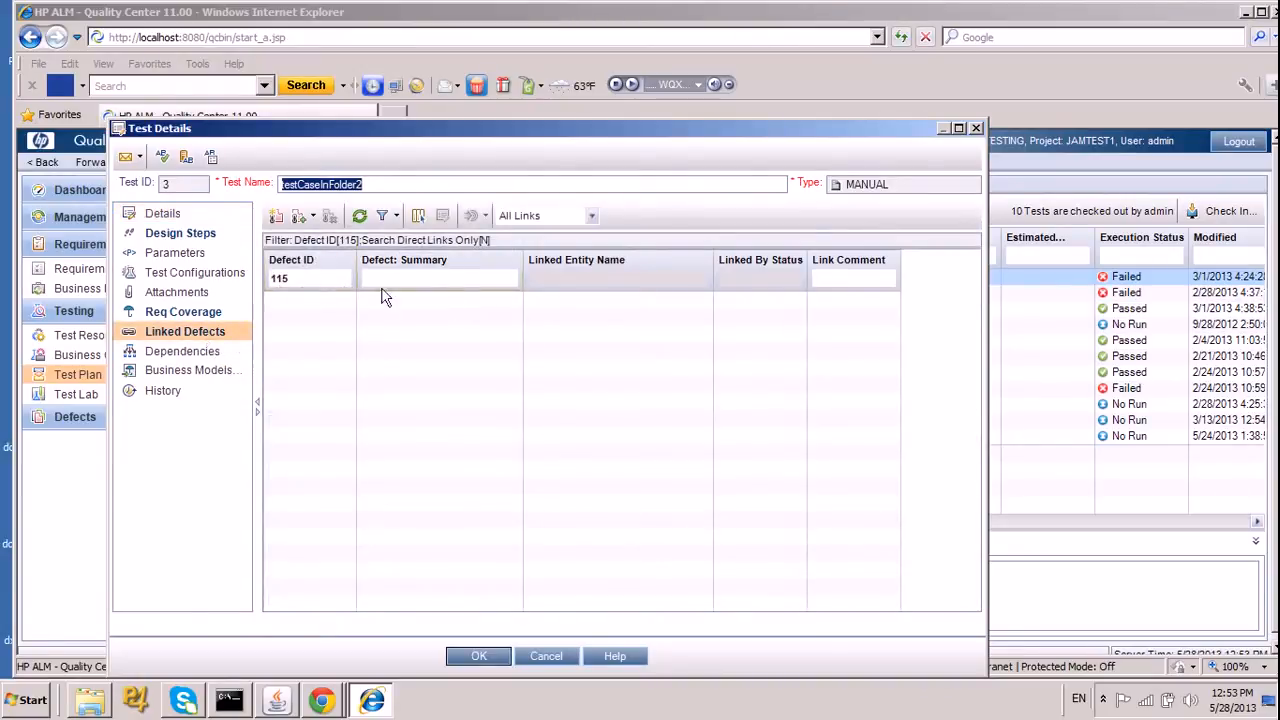
left_click(975, 130)
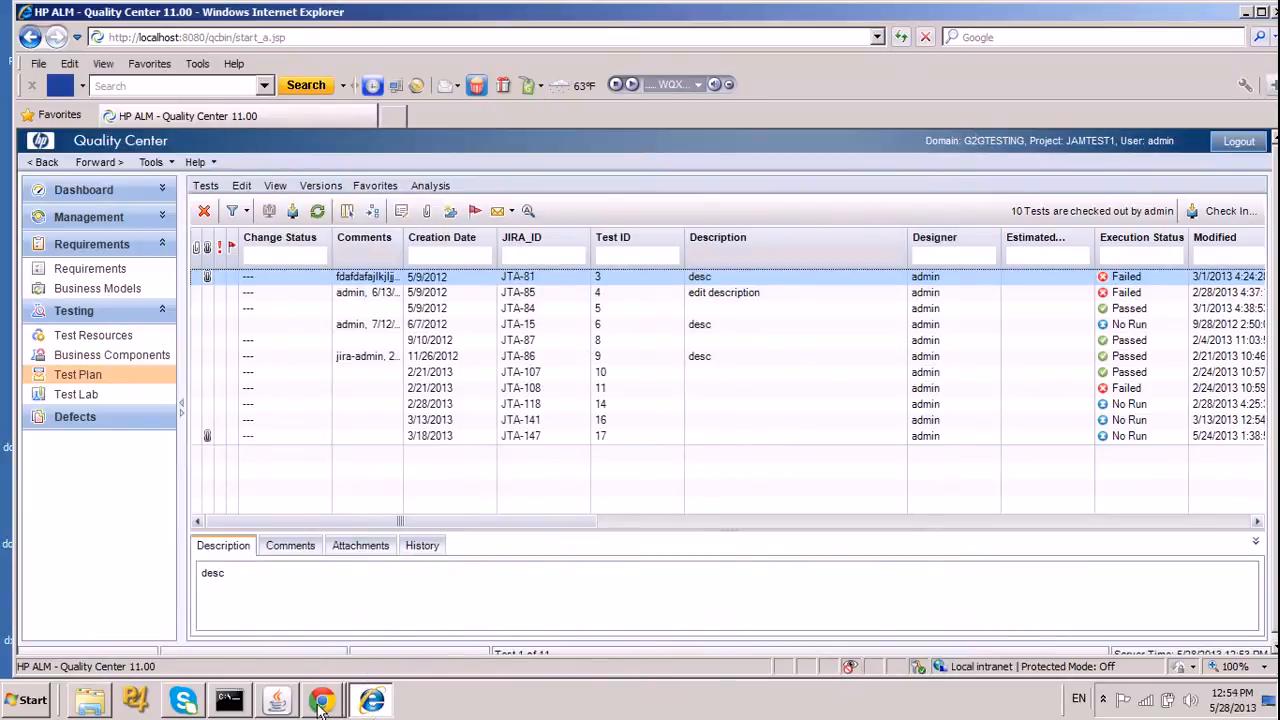
Switch back to the "defect for demo" issue in JIRA and examine its linked test case and design steps.
mouse_move(321, 705)
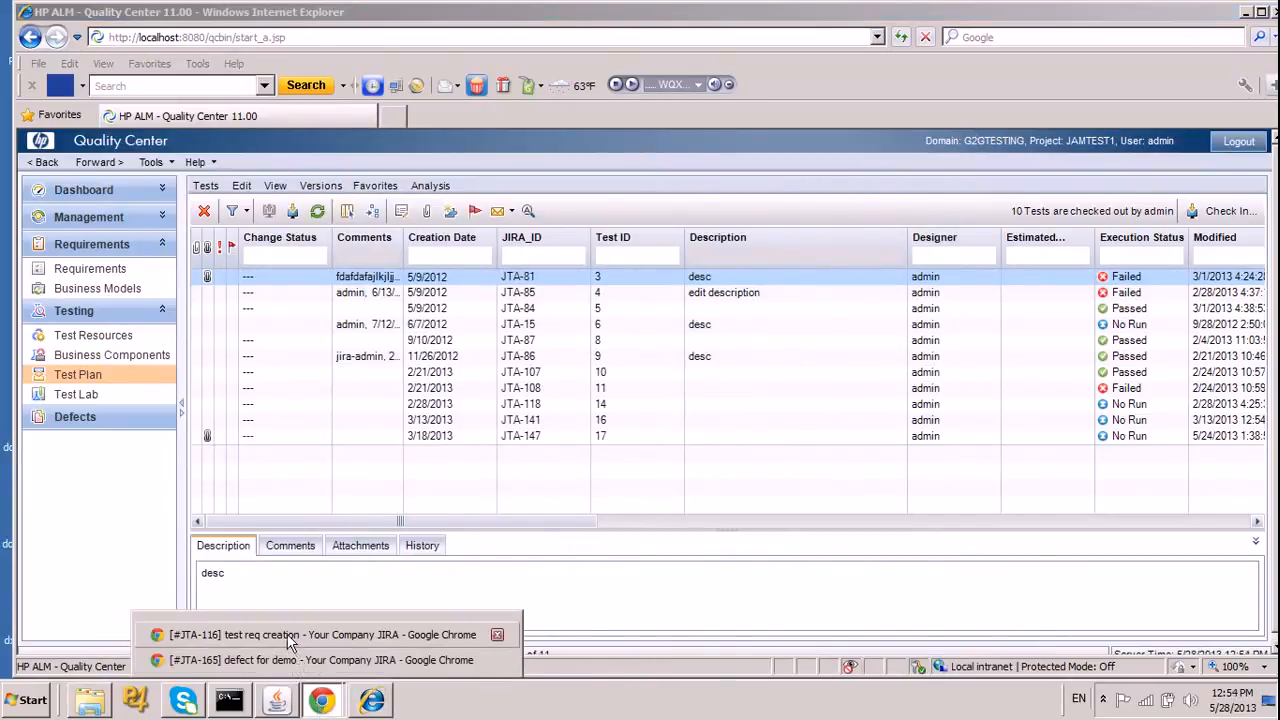
left_click(288, 640)
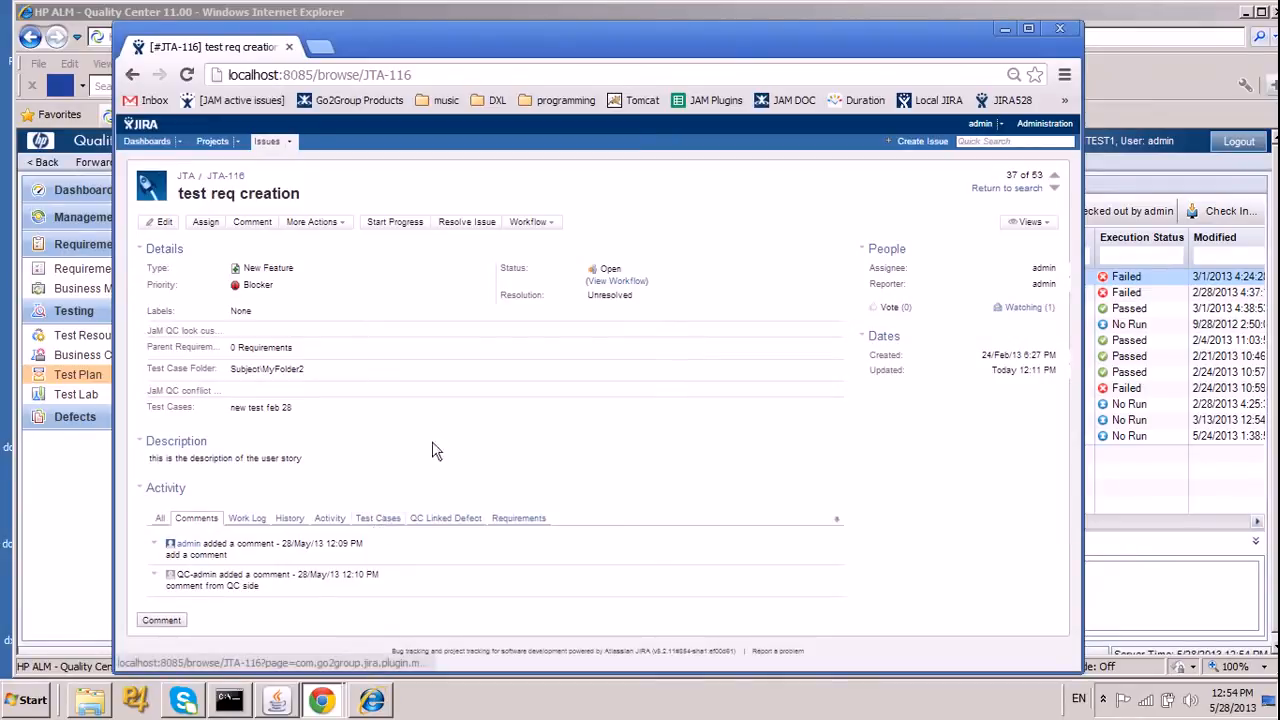
mouse_move(320, 698)
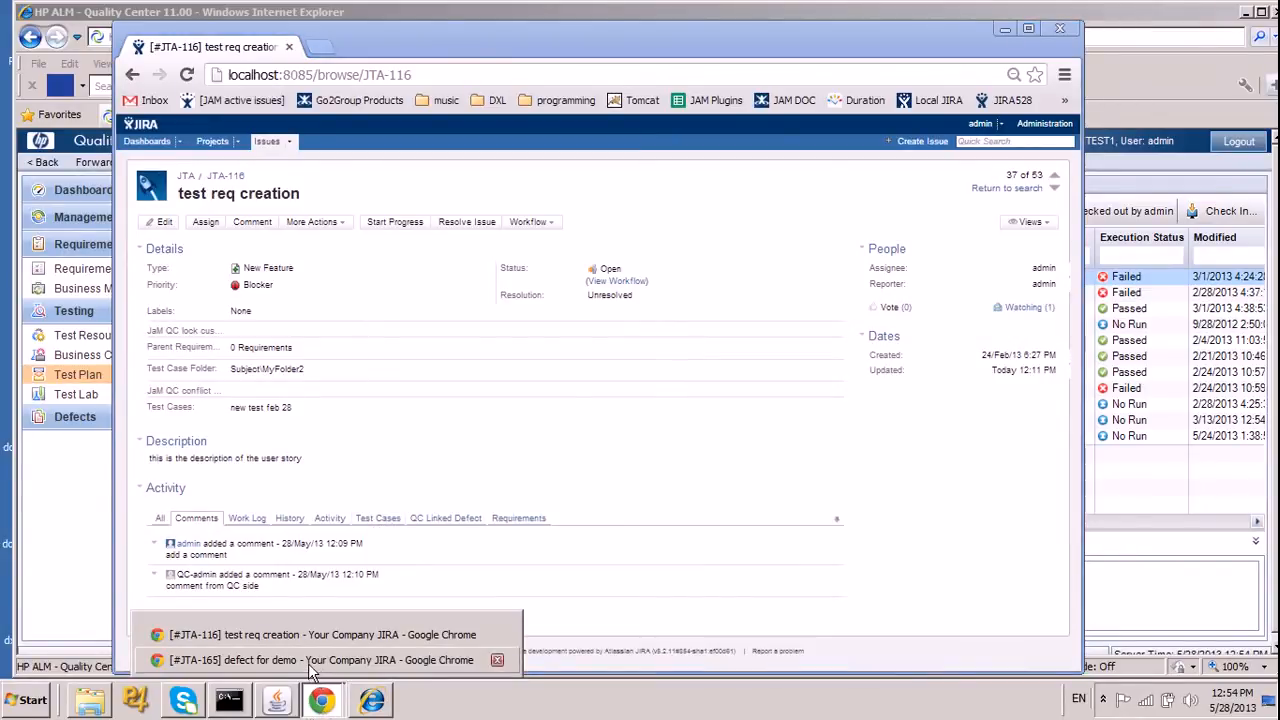
left_click(315, 660)
left_click(375, 471)
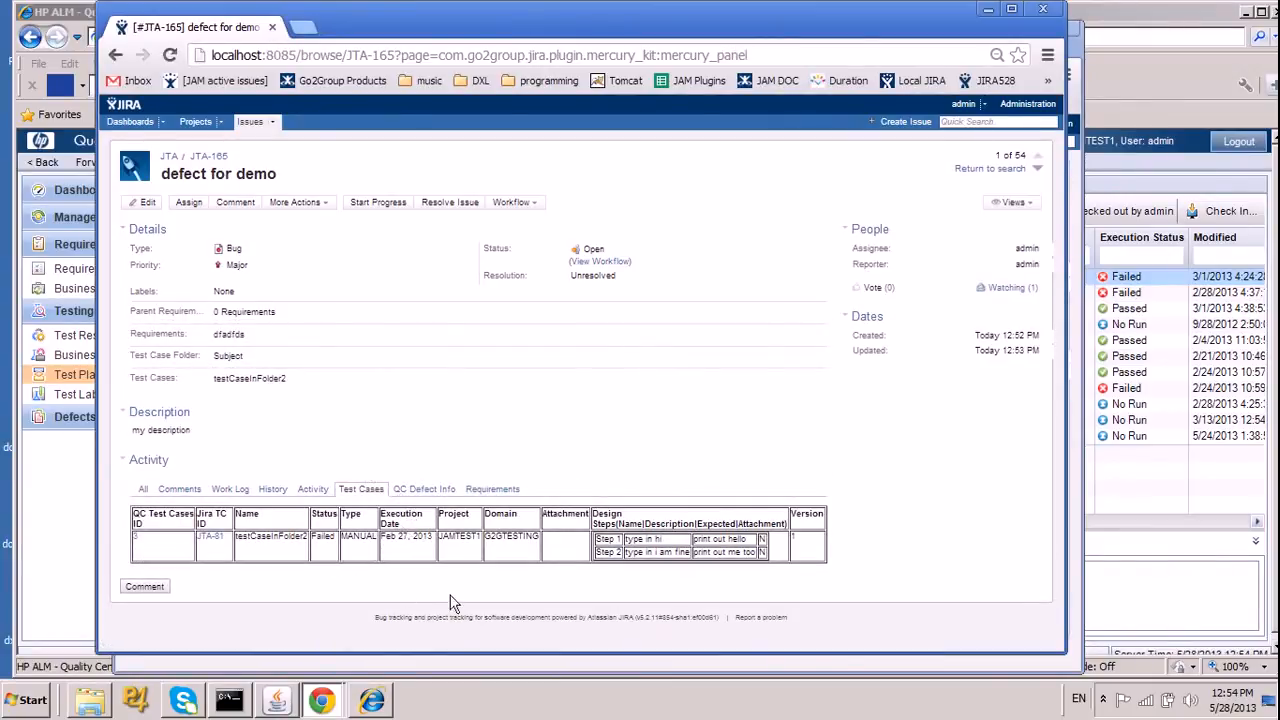
left_click_drag(606, 30, 544, 42)
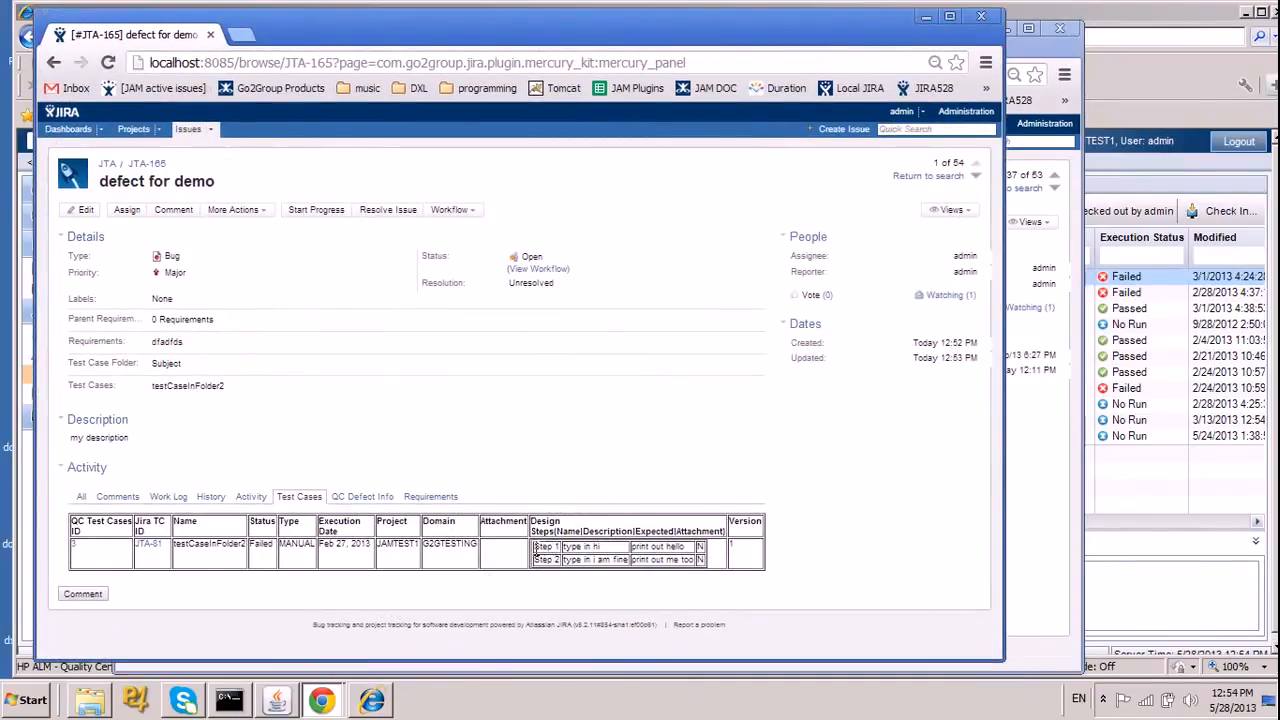
left_click_drag(535, 550, 719, 555)
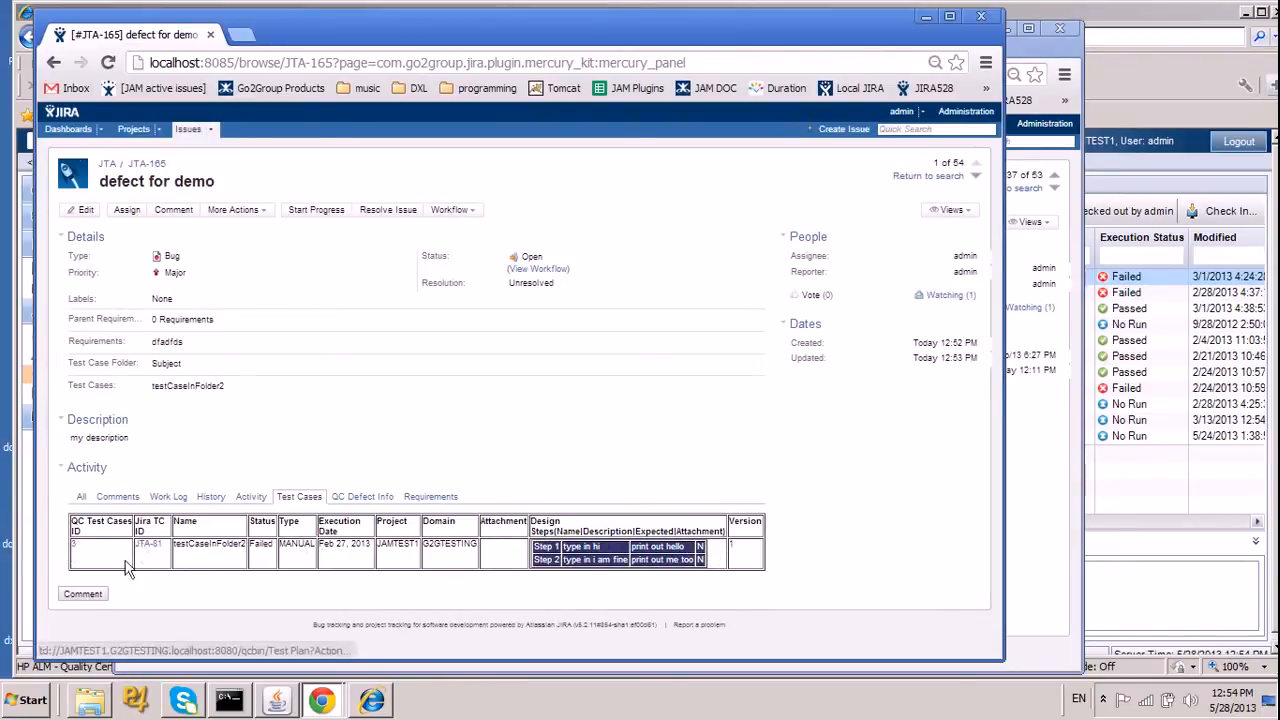
Switch to Quality Center and view the design steps of testCaseInFolder2 for comparison.
left_click(373, 701)
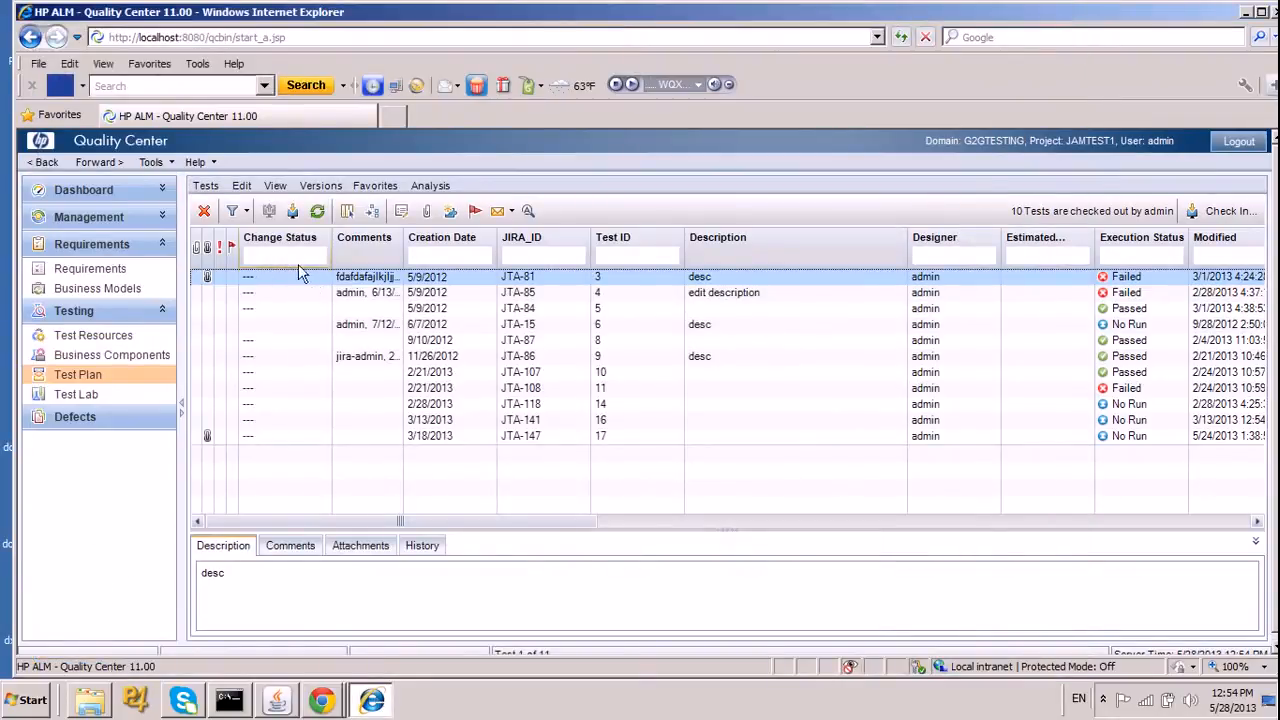
double_click(583, 288)
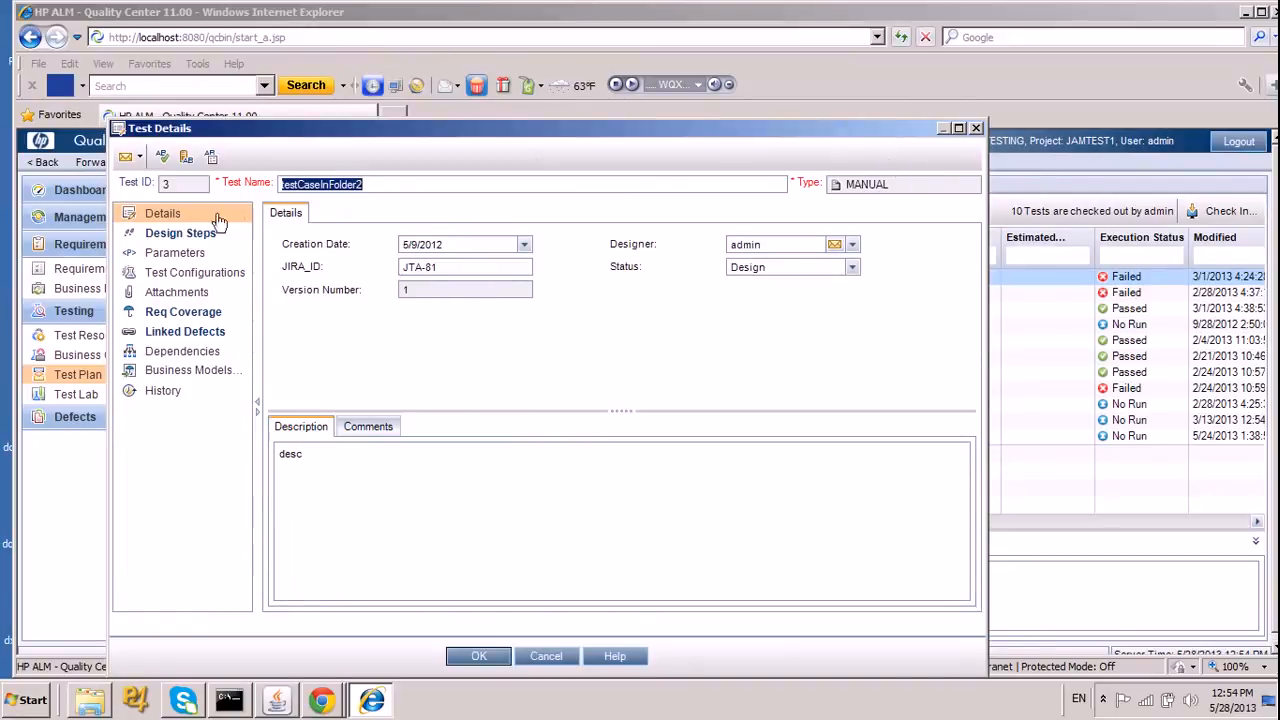
left_click(190, 233)
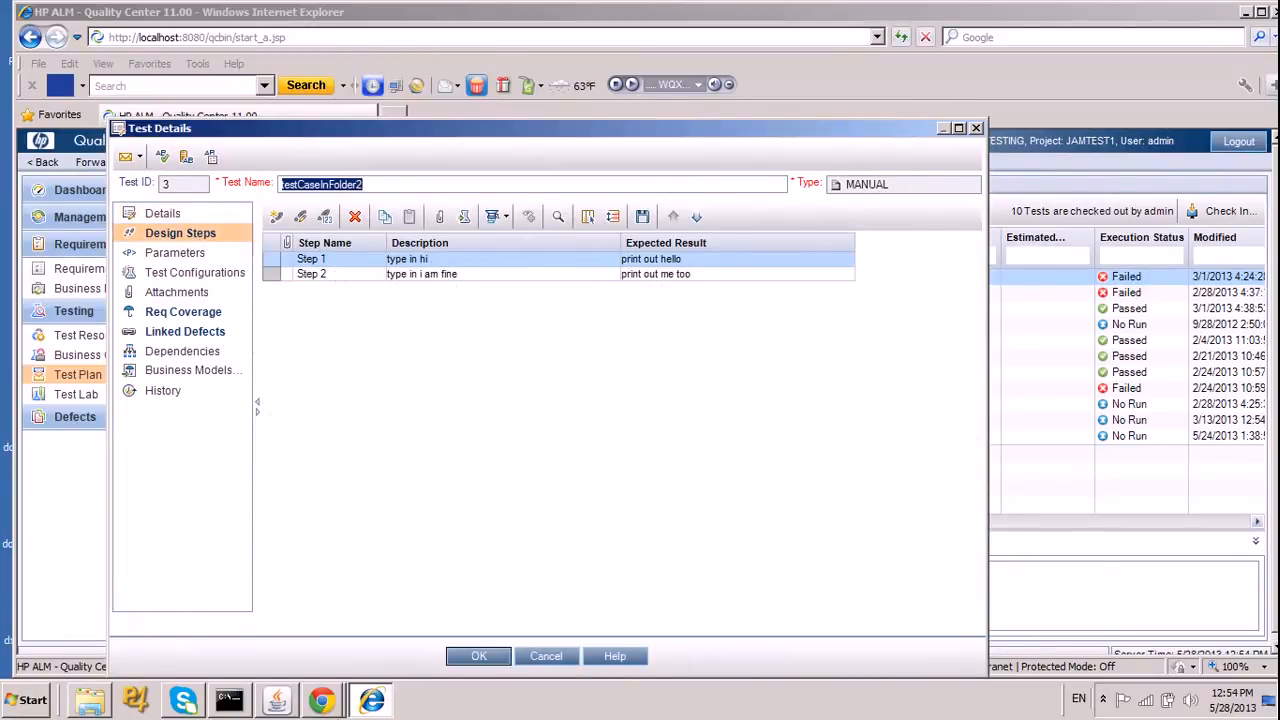
Return to the "defect for demo" issue in JIRA and highlight the replicated test case details.
left_click(320, 701)
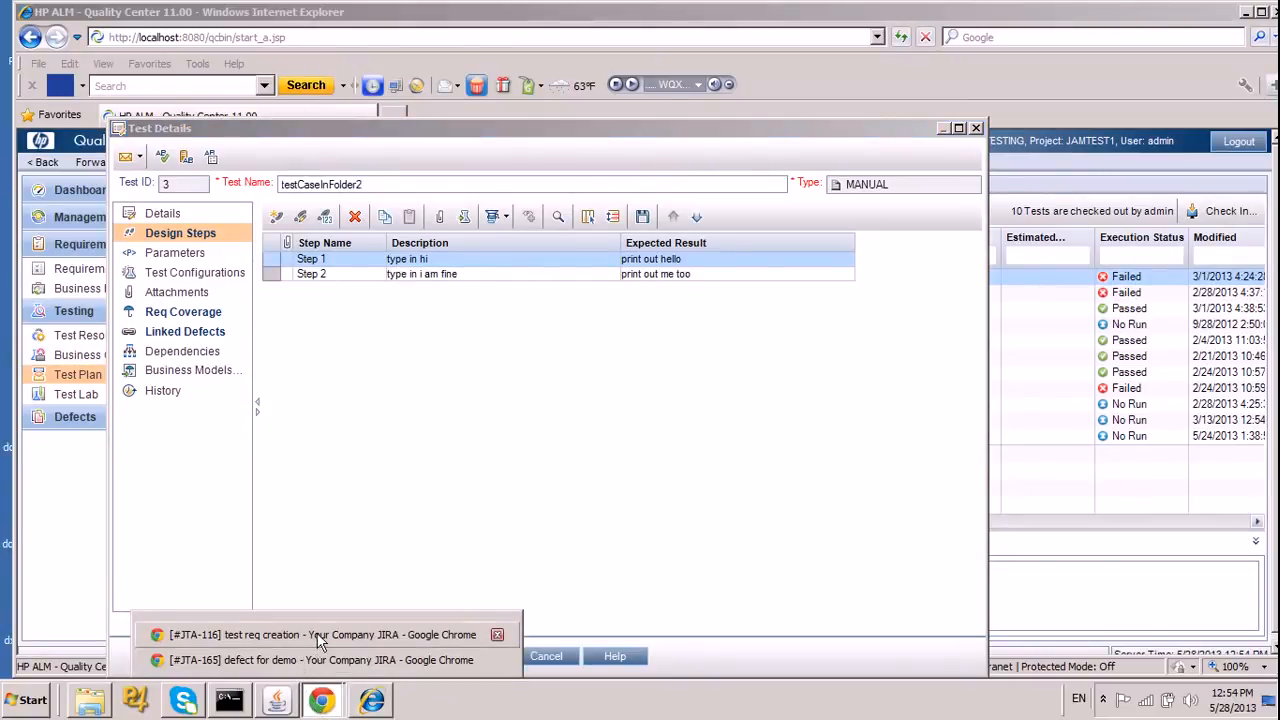
left_click(320, 660)
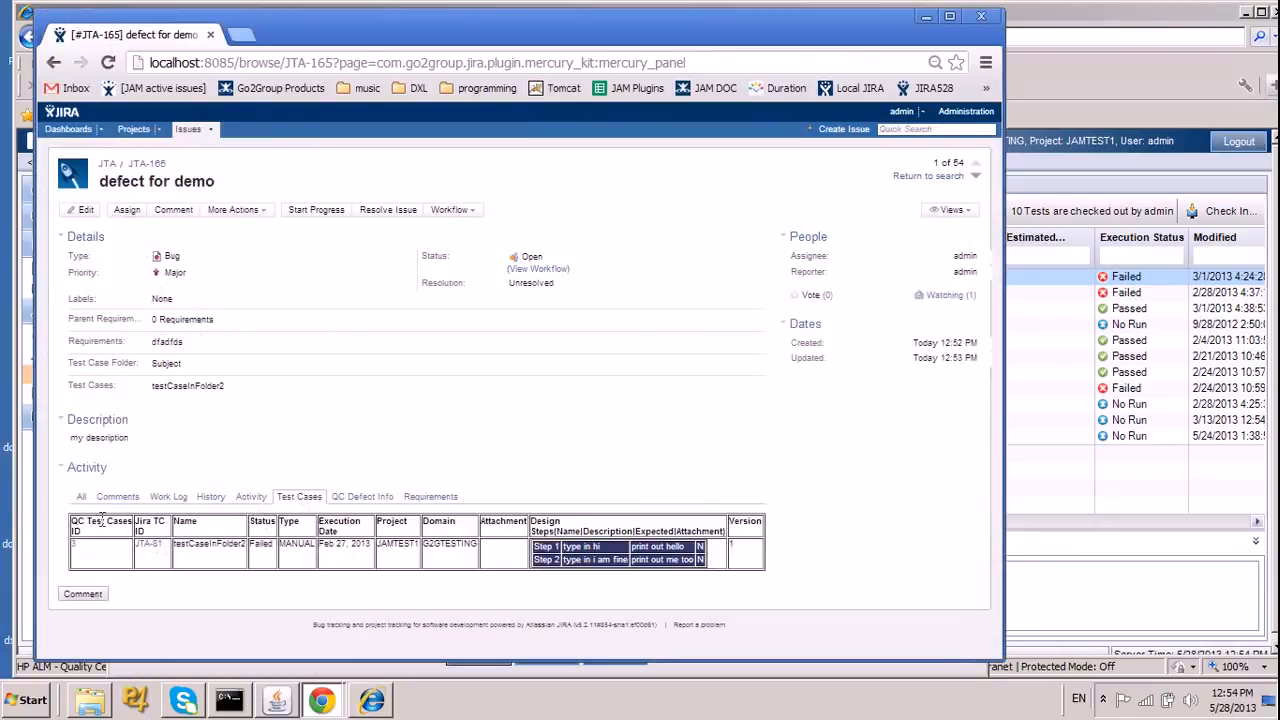
left_click_drag(73, 535, 319, 591)
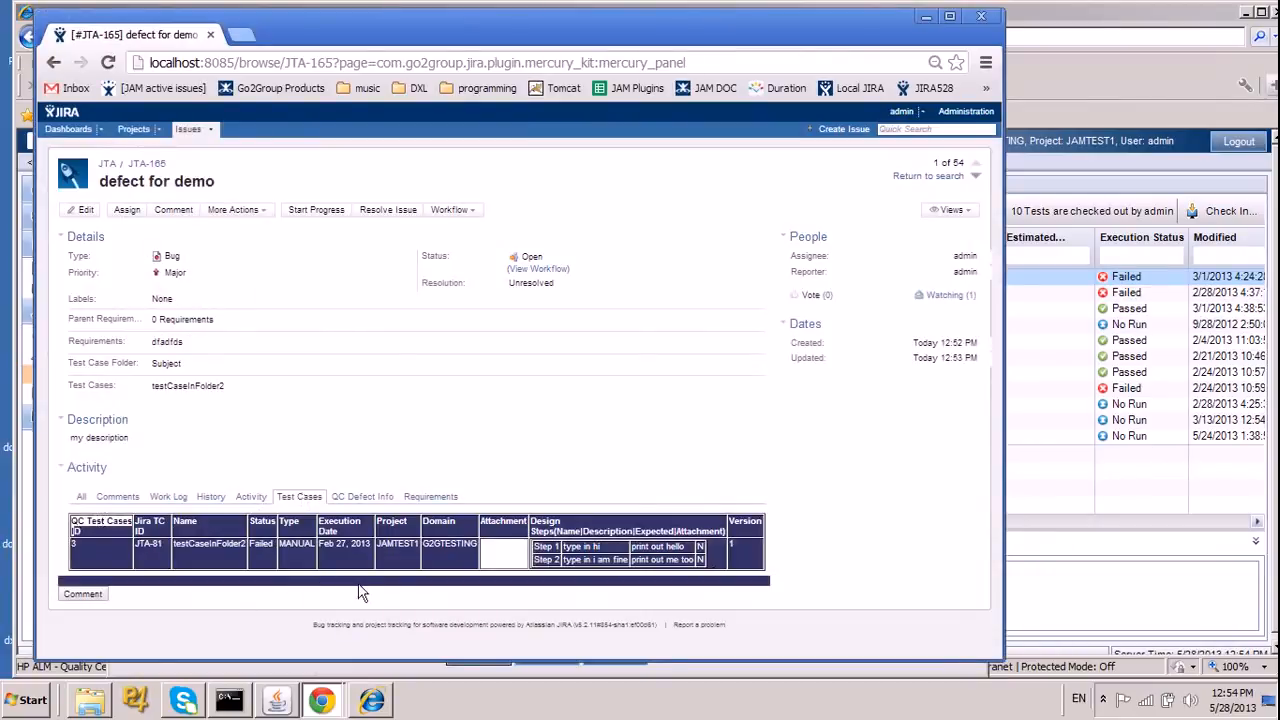
Highlight the second design step and the status of testCaseInFolder2 in the issue's test case table.
left_click(543, 440)
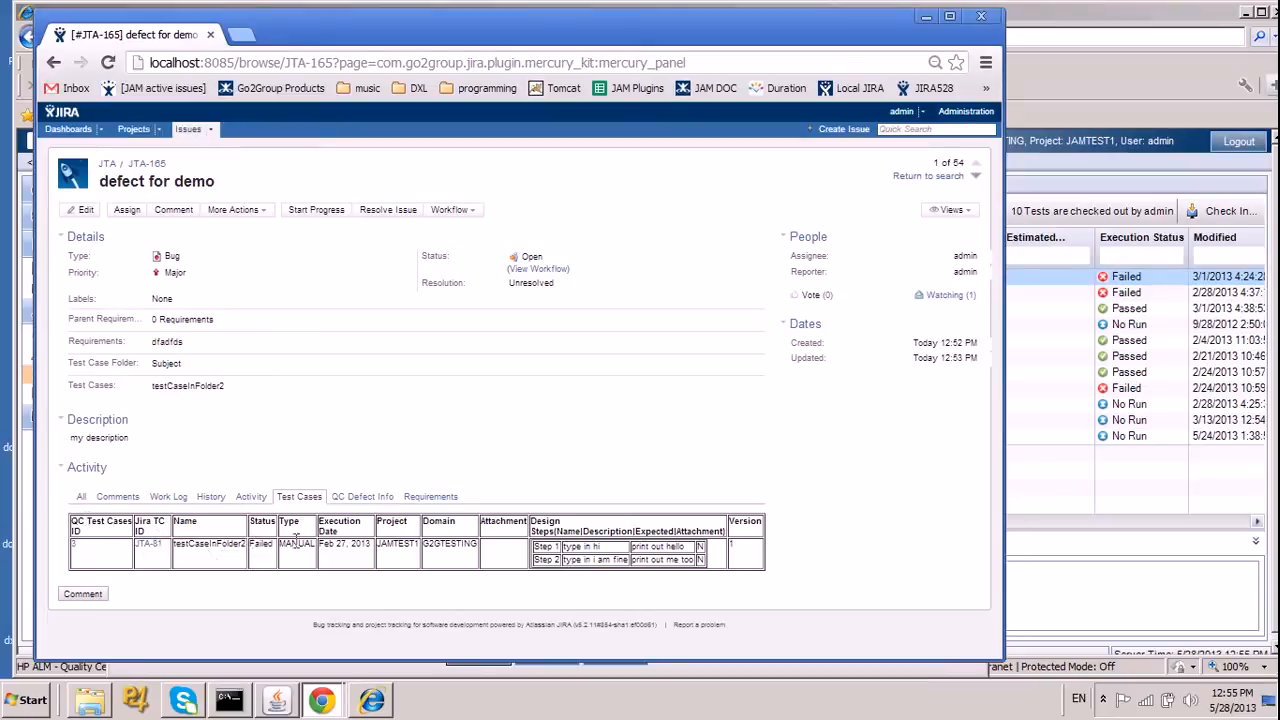
left_click_drag(535, 549, 646, 572)
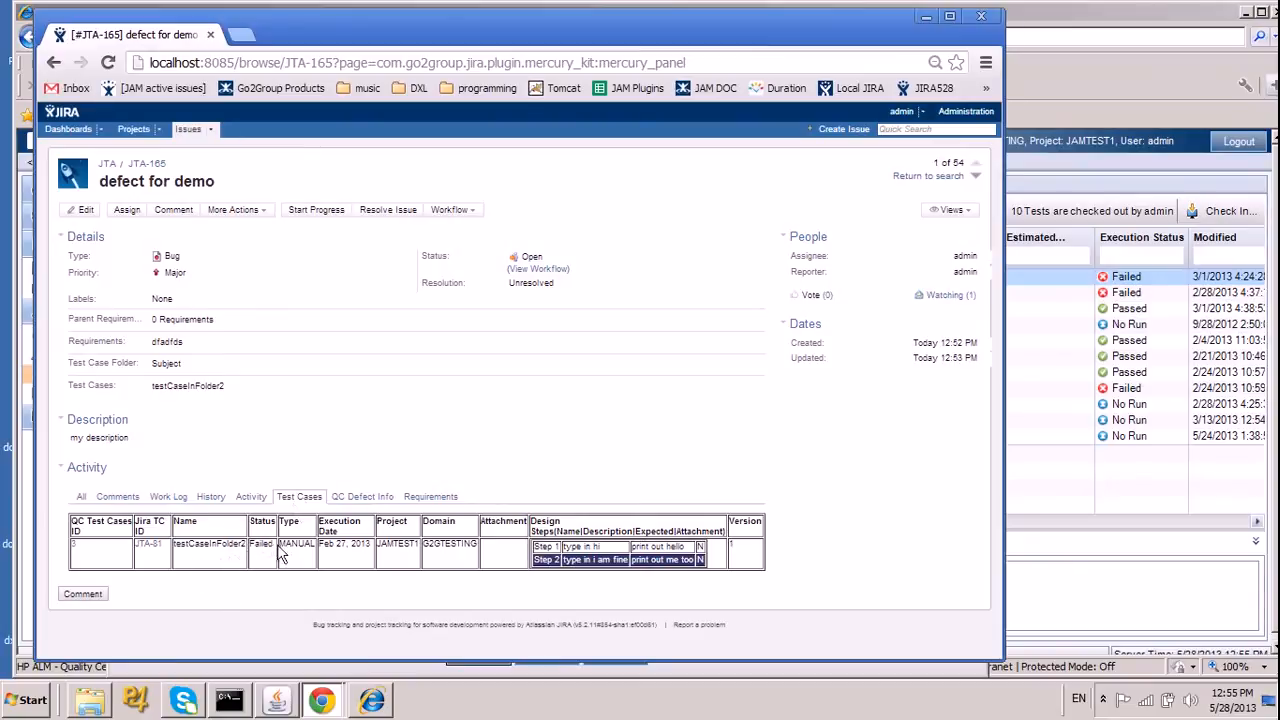
left_click_drag(272, 548, 205, 562)
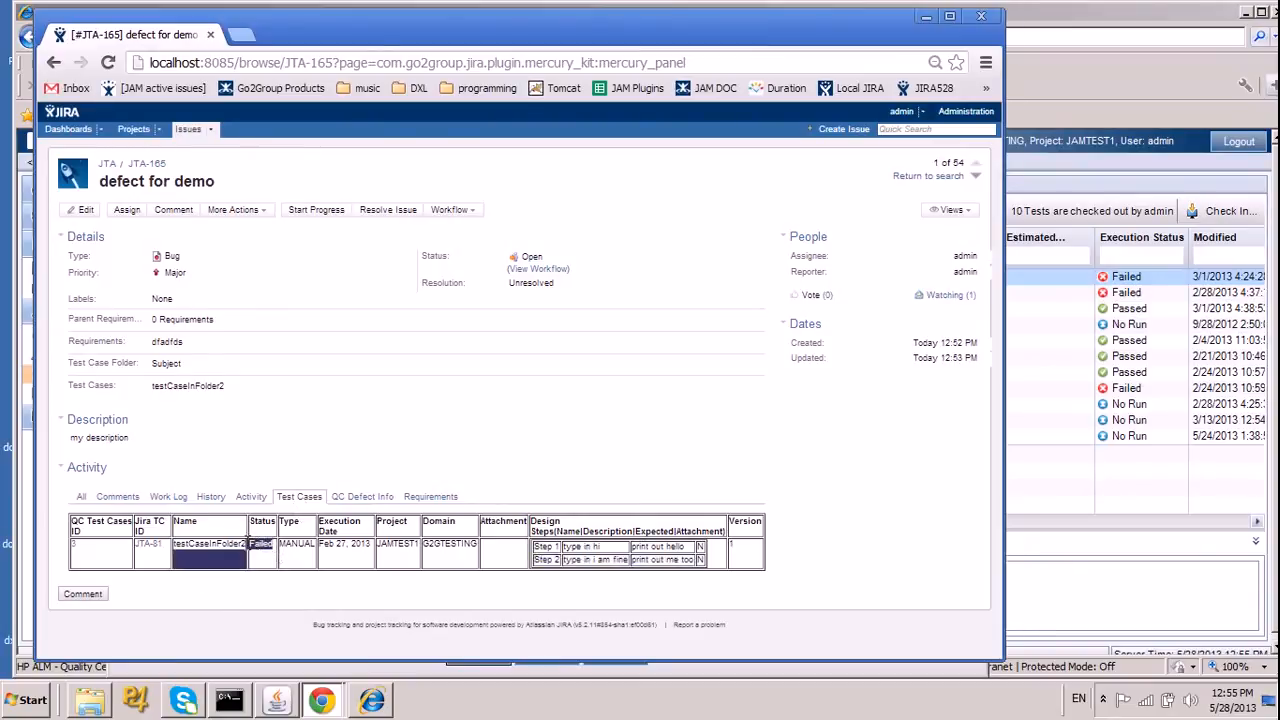
left_click(268, 561)
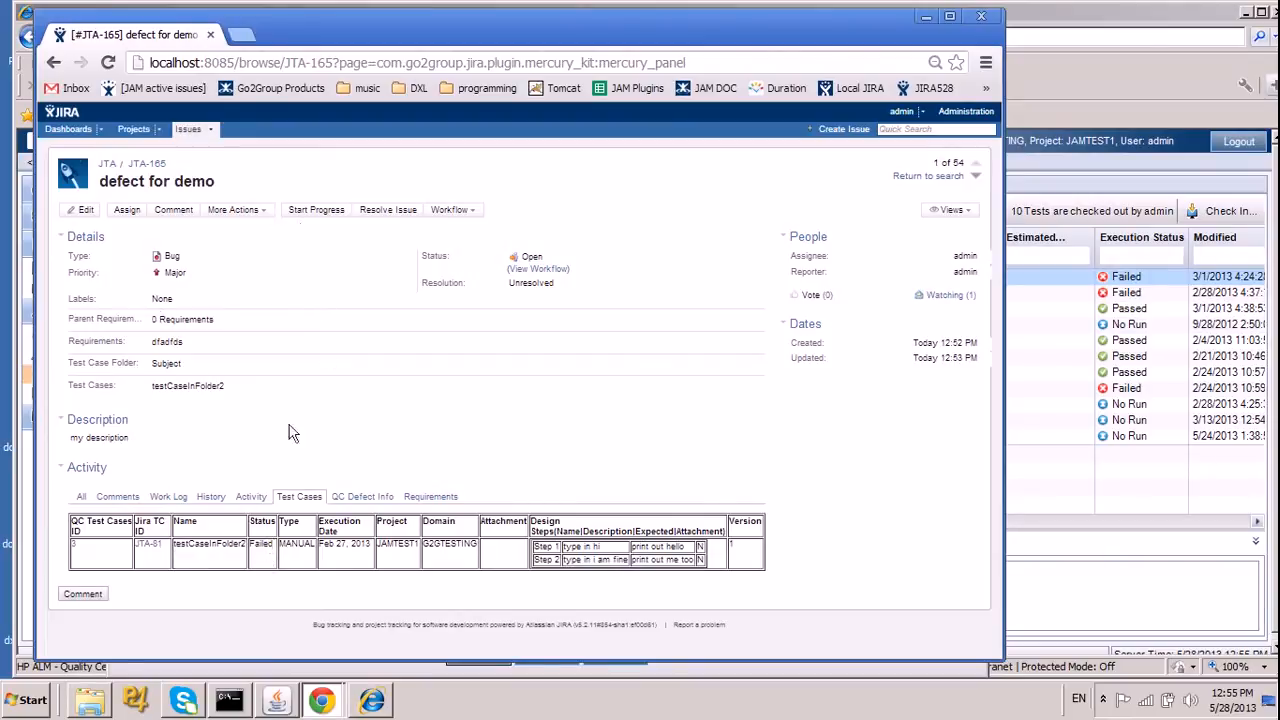
Close the defect's JIRA window and the test details in Quality Center, and bring up the "test req creation" issue in JIRA.
left_click(981, 18)
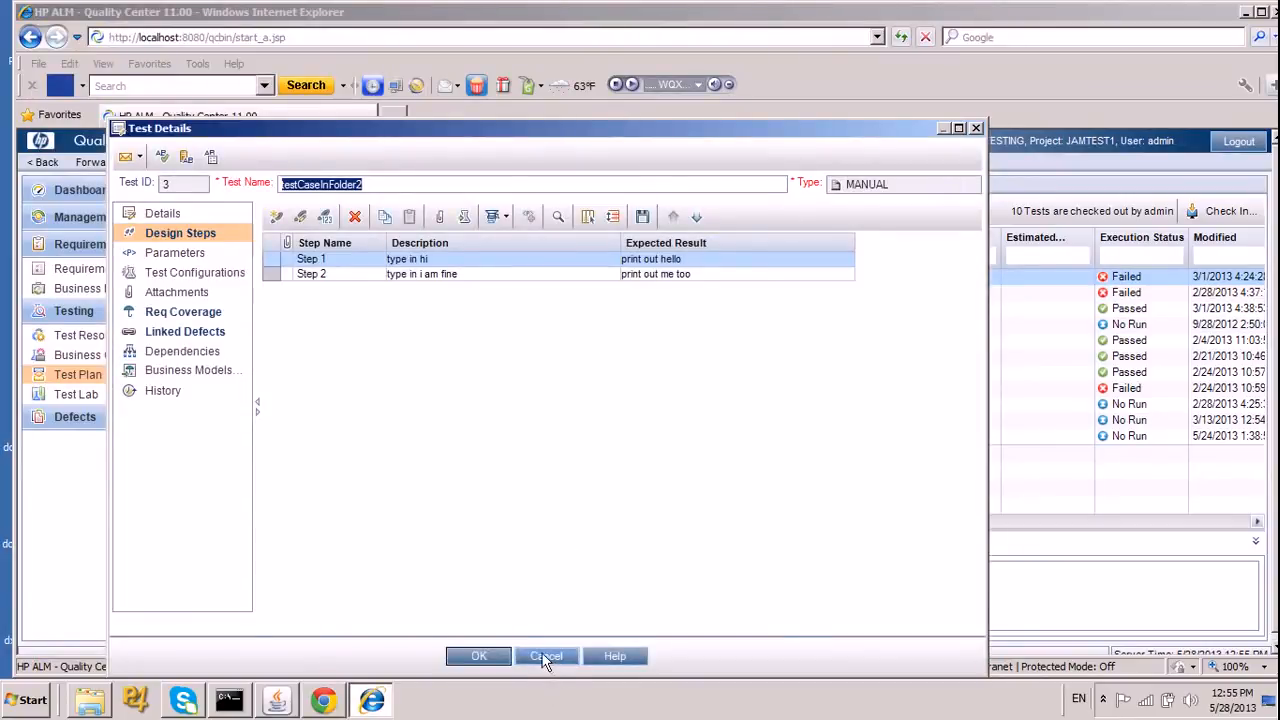
left_click(546, 657)
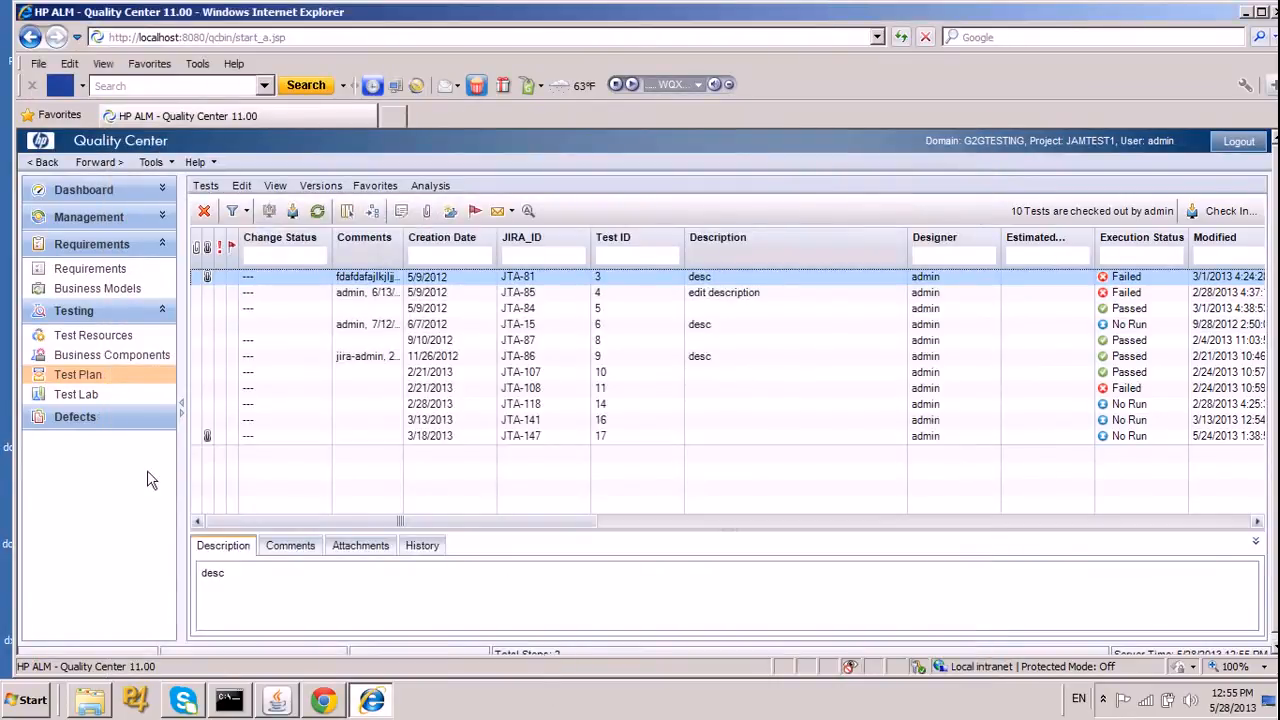
left_click(340, 703)
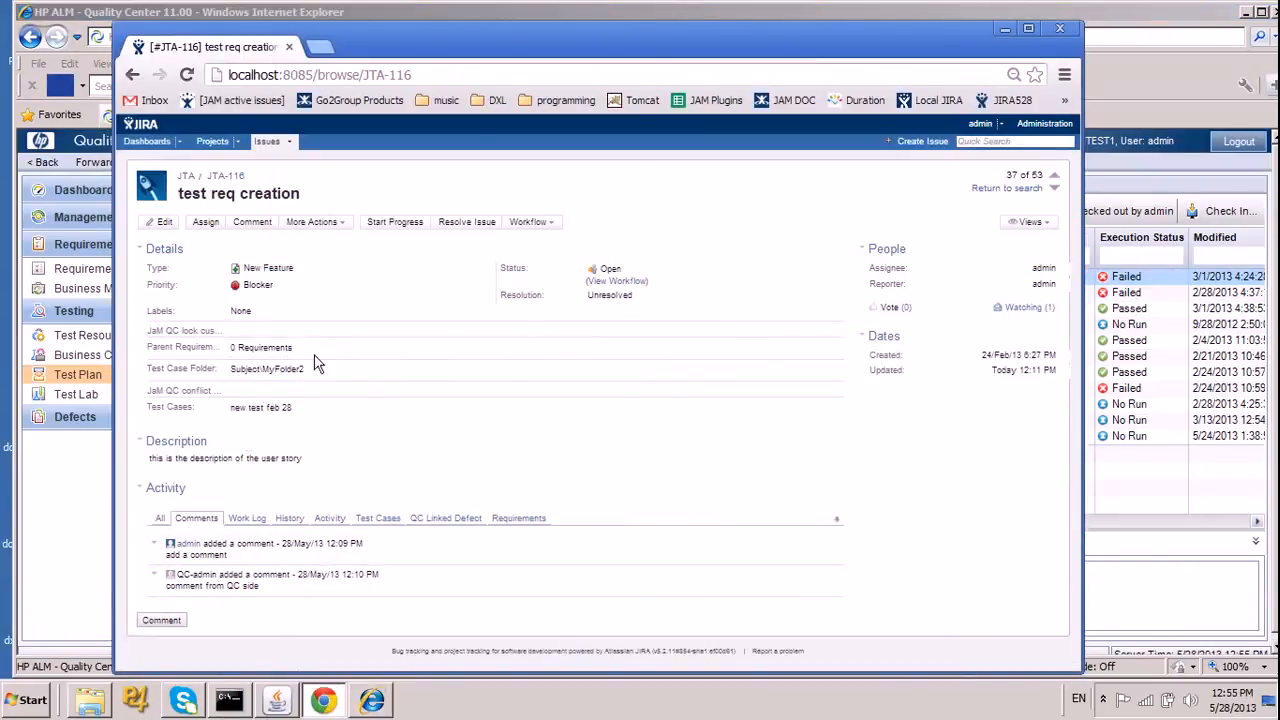
left_click(326, 702)
left_click(322, 703)
left_click_drag(452, 44, 569, 15)
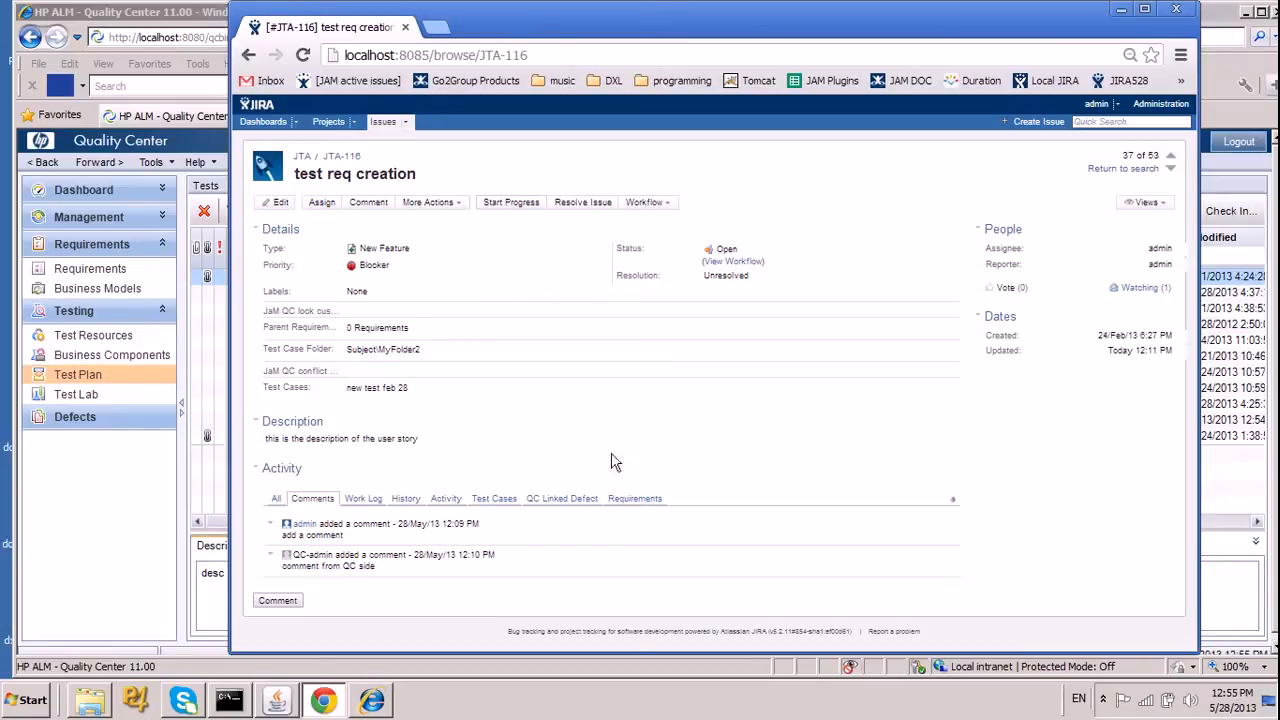
Show the requirements of "test req creation" and open QC requirement 24 in Quality Center, allowing the external application to launch.
left_click(636, 500)
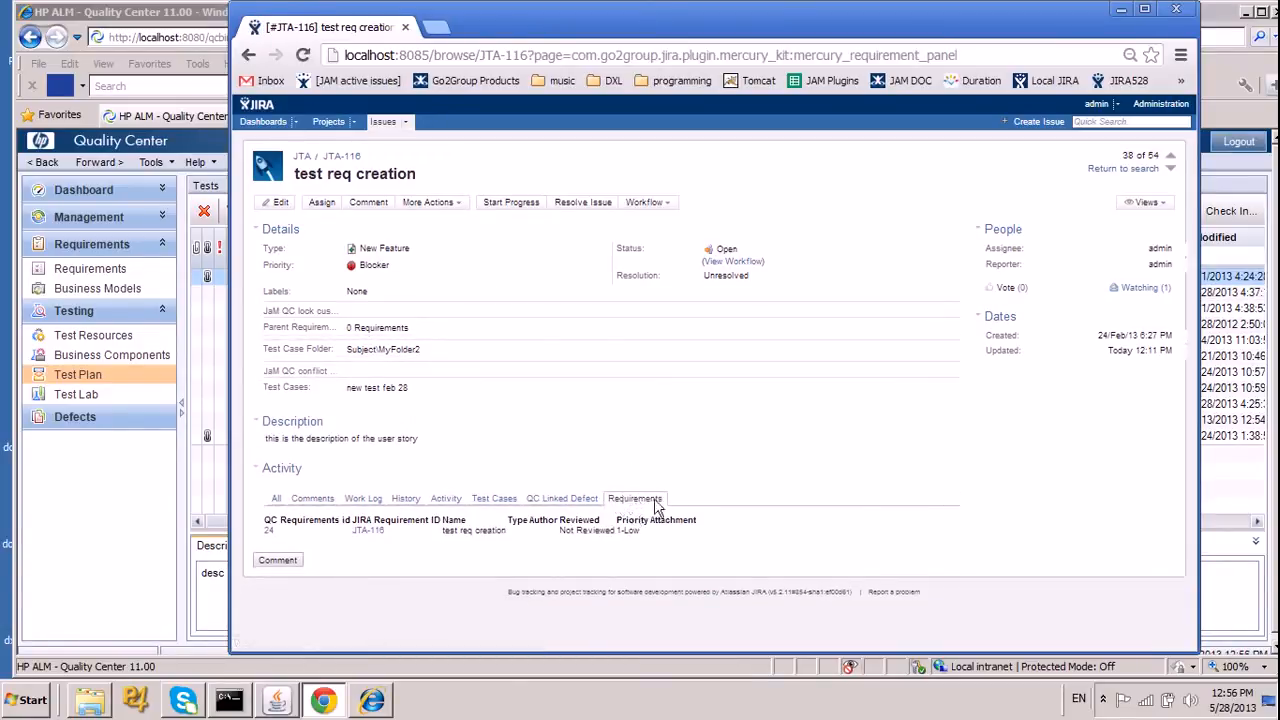
left_click(269, 538)
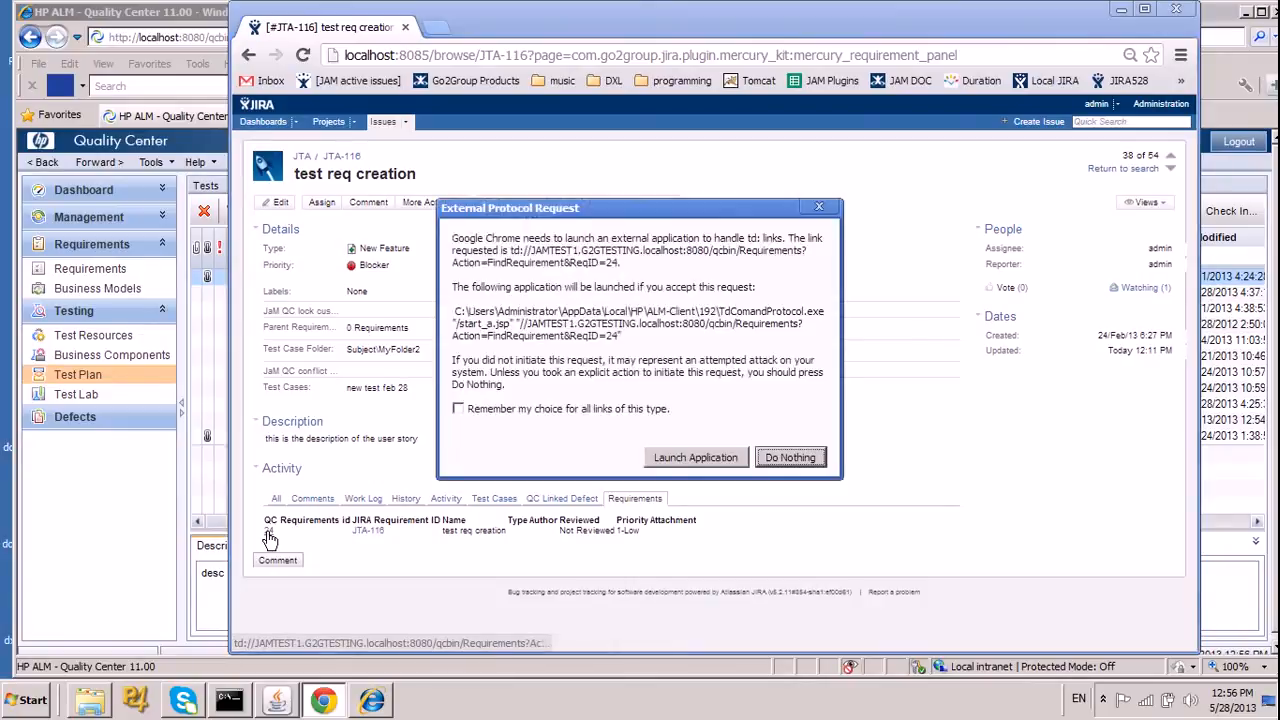
left_click(711, 460)
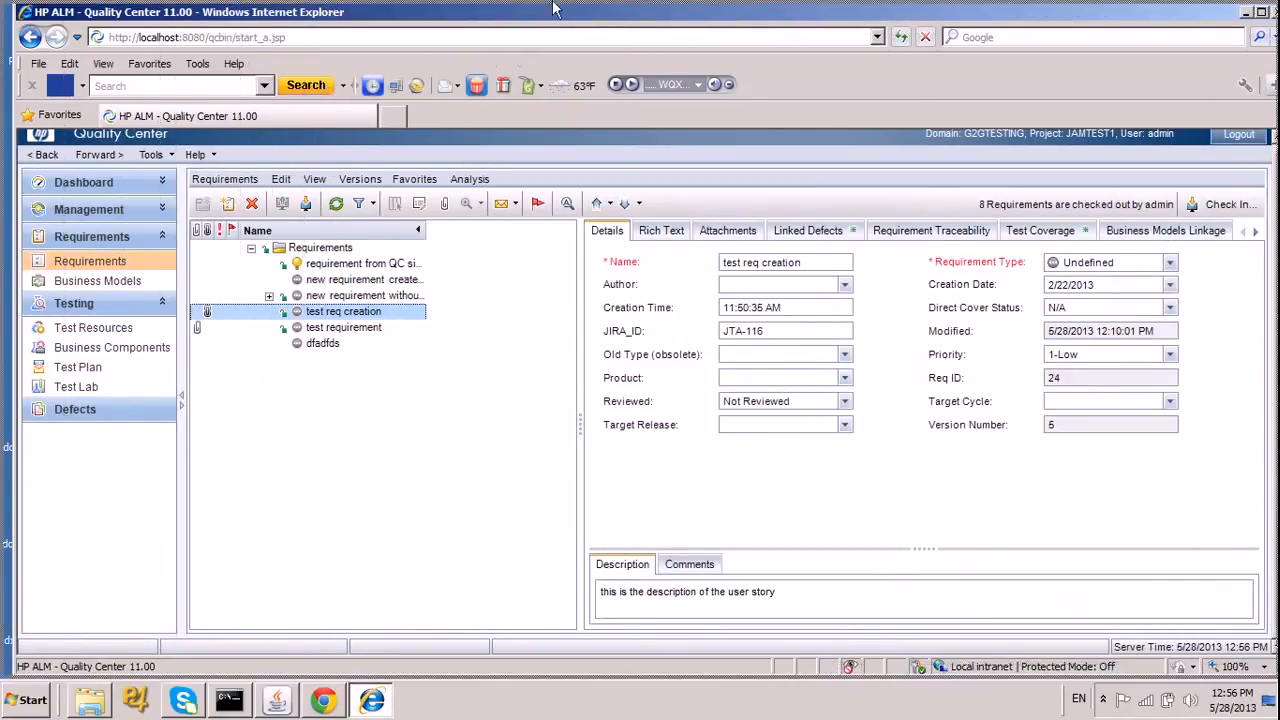
Examine the linked defects and test coverage of the "test req creation" requirement in Quality Center.
double_click(507, 12)
left_click_drag(819, 306, 391, 14)
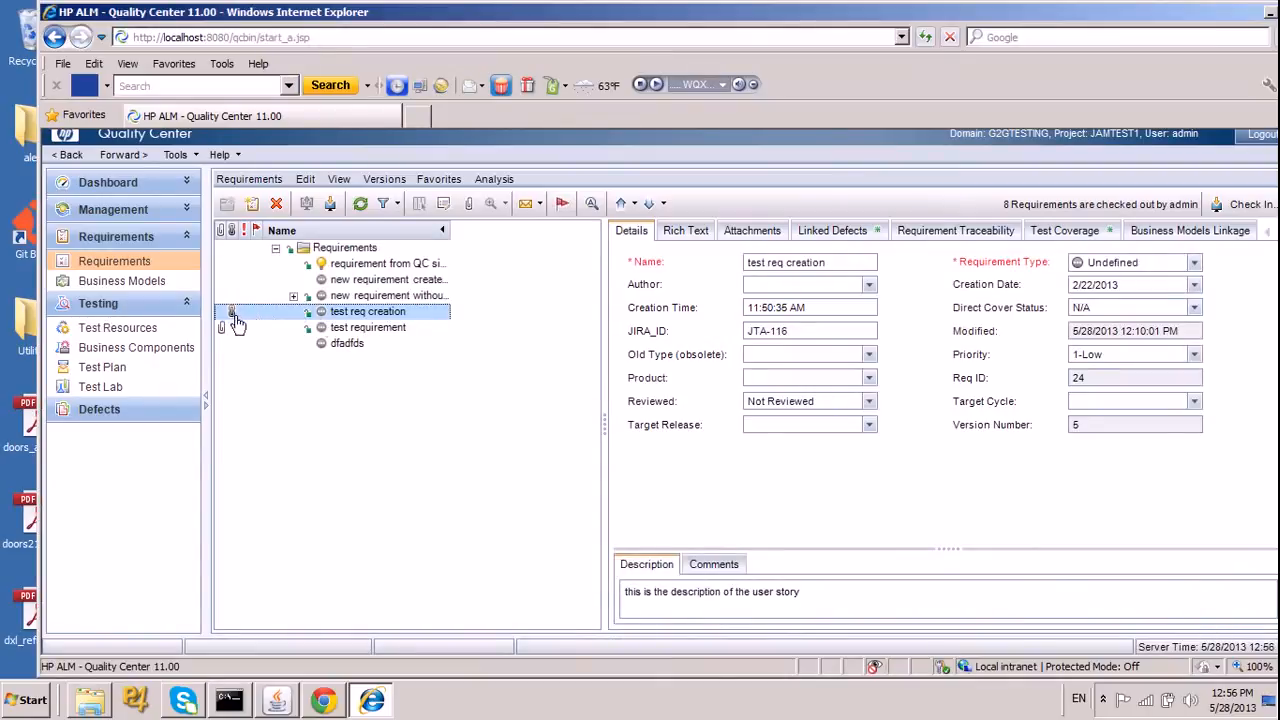
left_click_drag(252, 16, 702, 77)
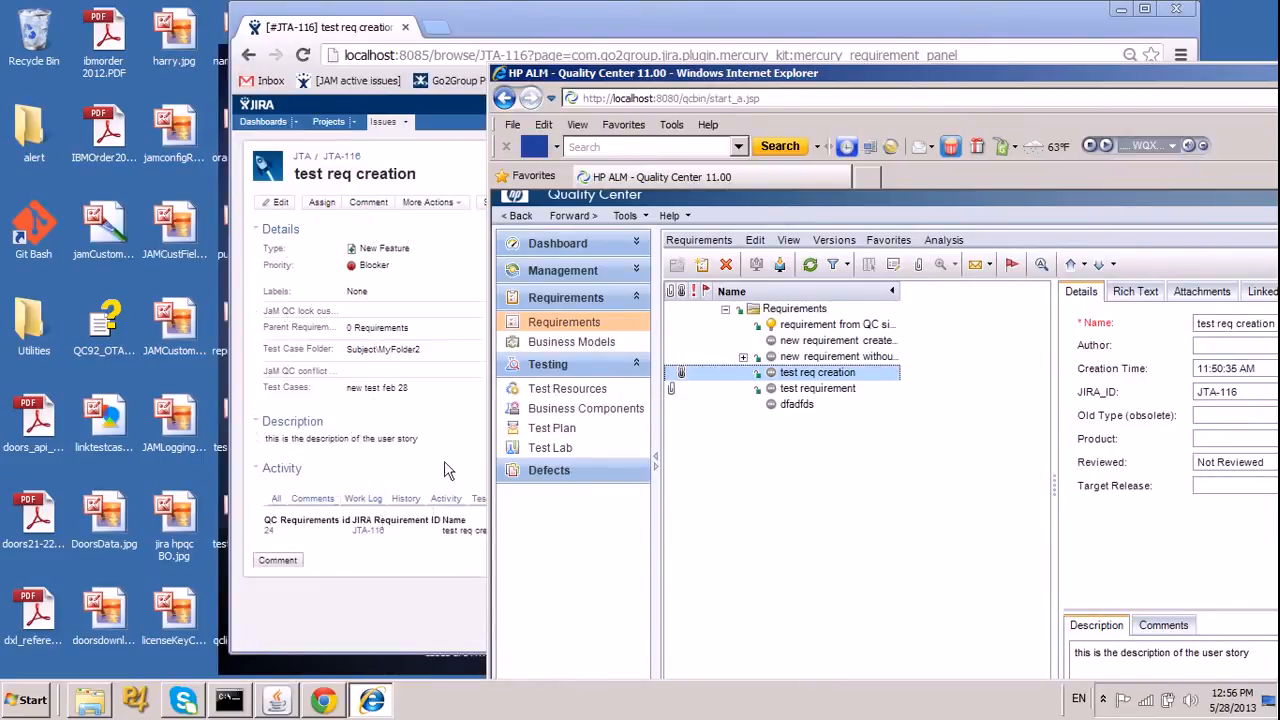
left_click_drag(840, 76, 348, 18)
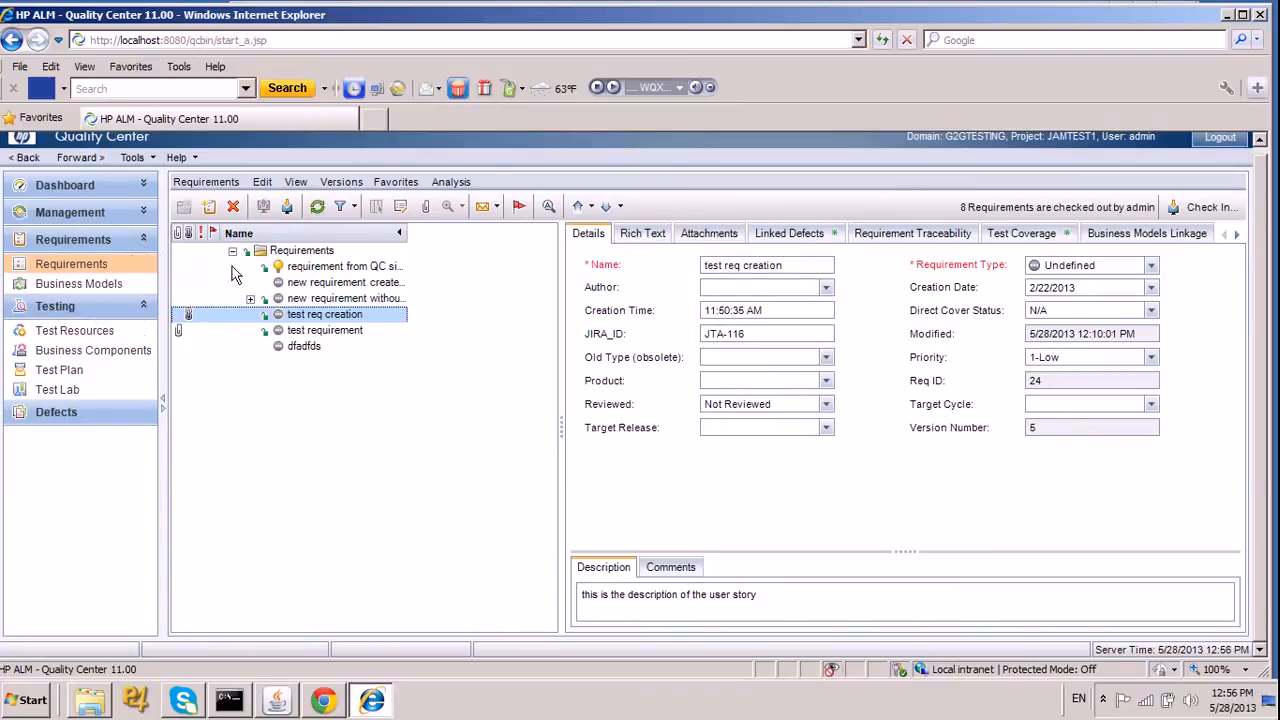
left_click(777, 238)
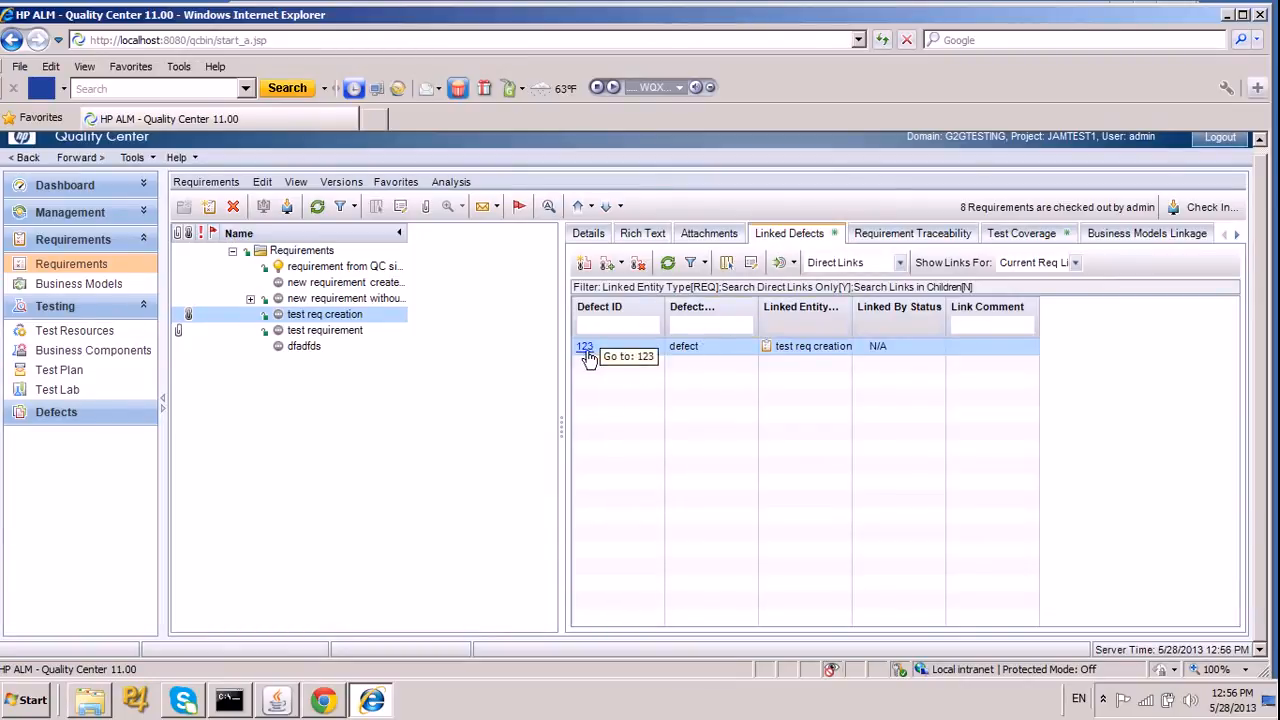
left_click(1040, 240)
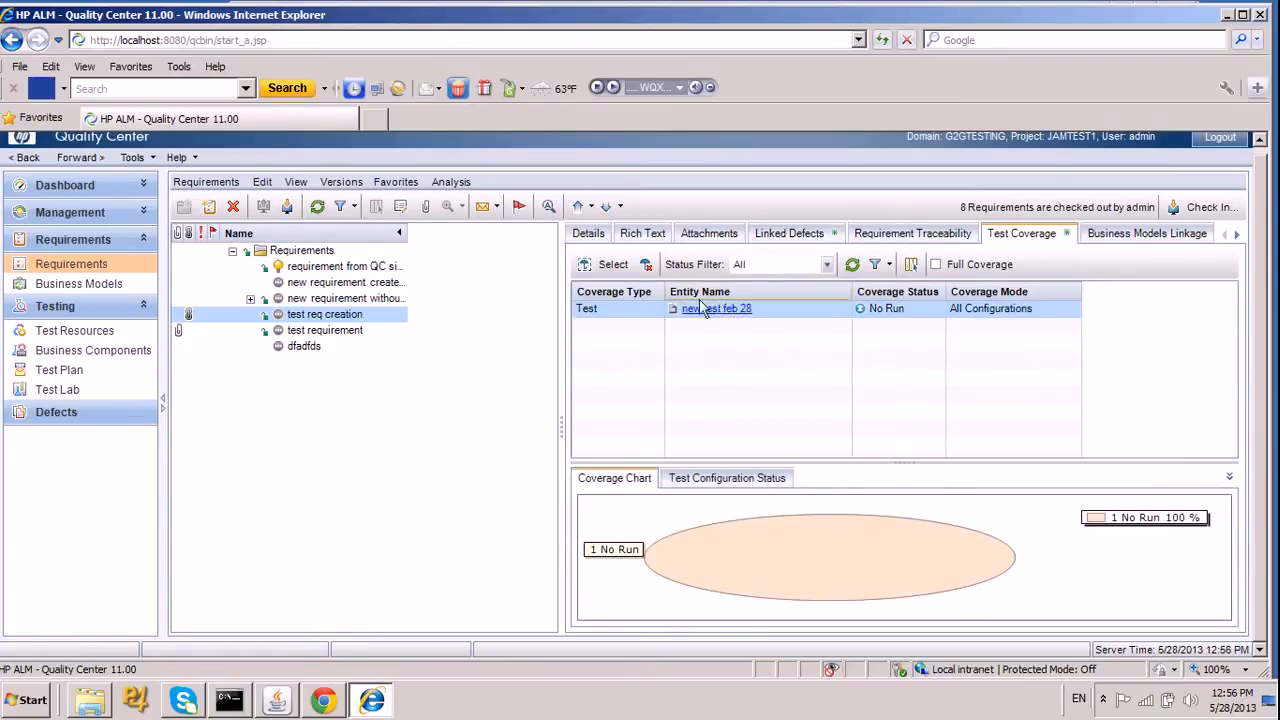
Switch back to the "test req creation" issue in JIRA and view its QC linked defect and test cases.
left_click_drag(405, 20, 1090, 162)
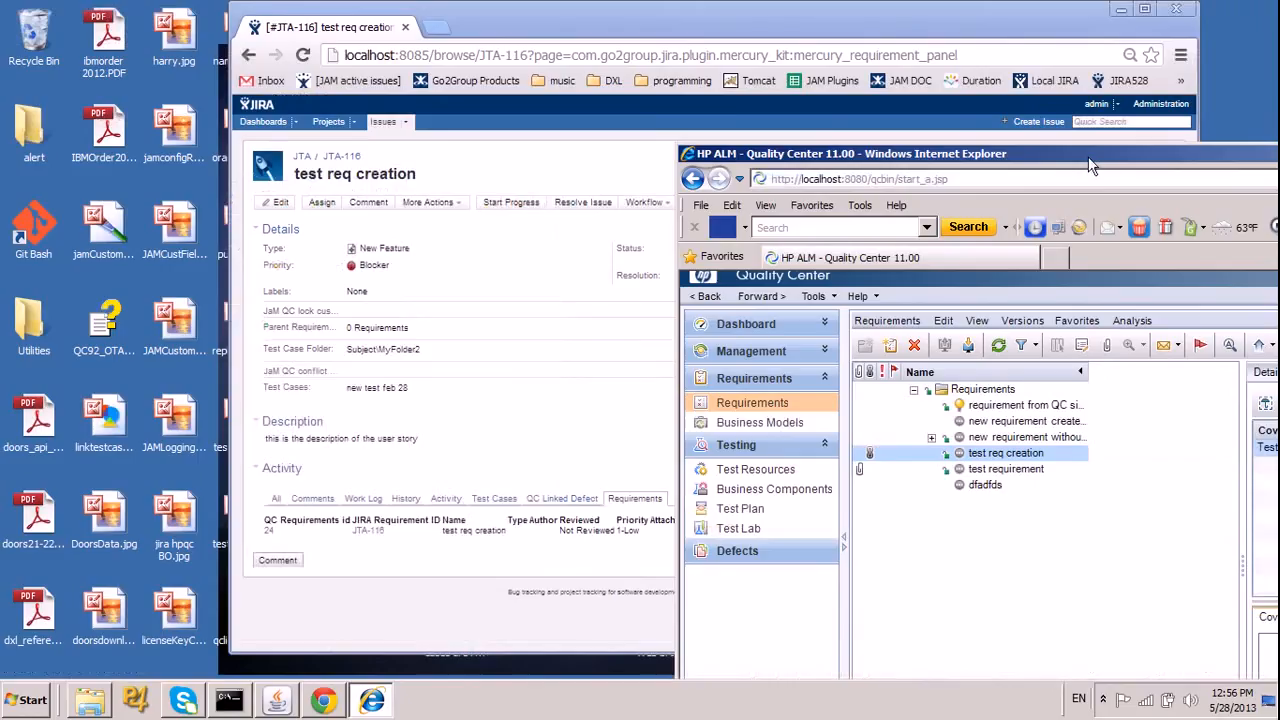
left_click(658, 22)
left_click_drag(428, 12, 421, 12)
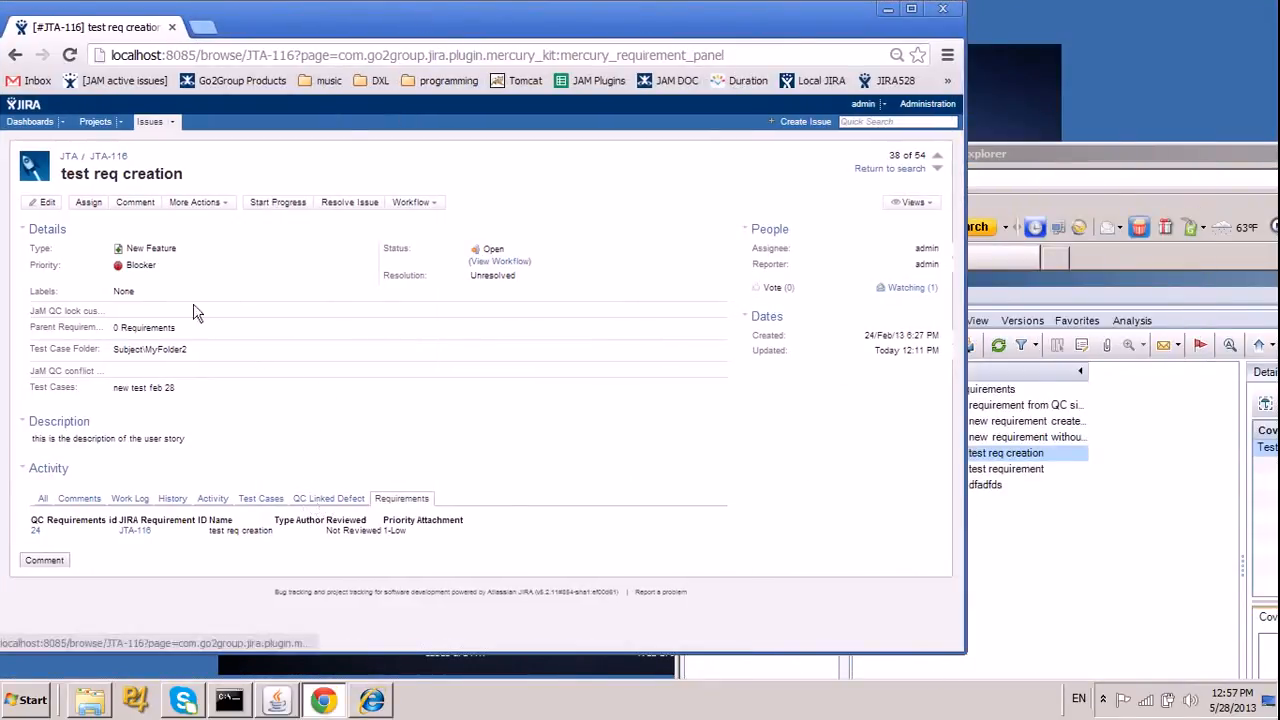
left_click(330, 497)
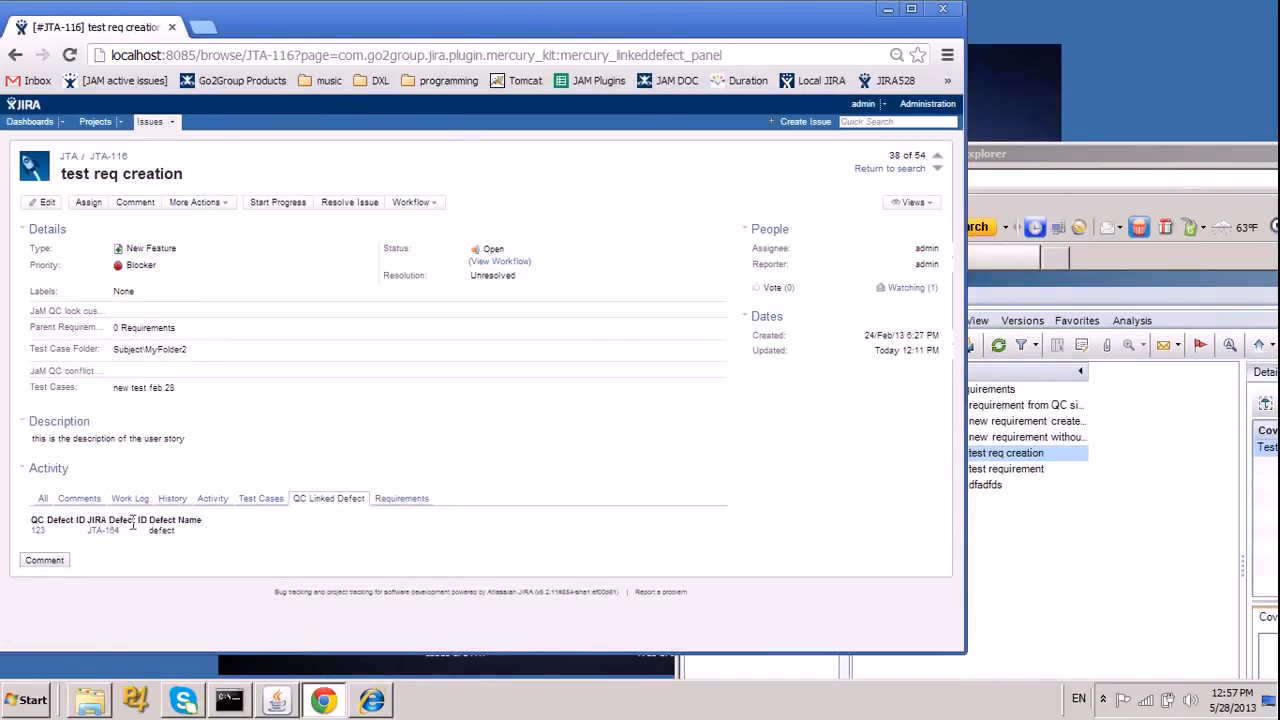
left_click(262, 499)
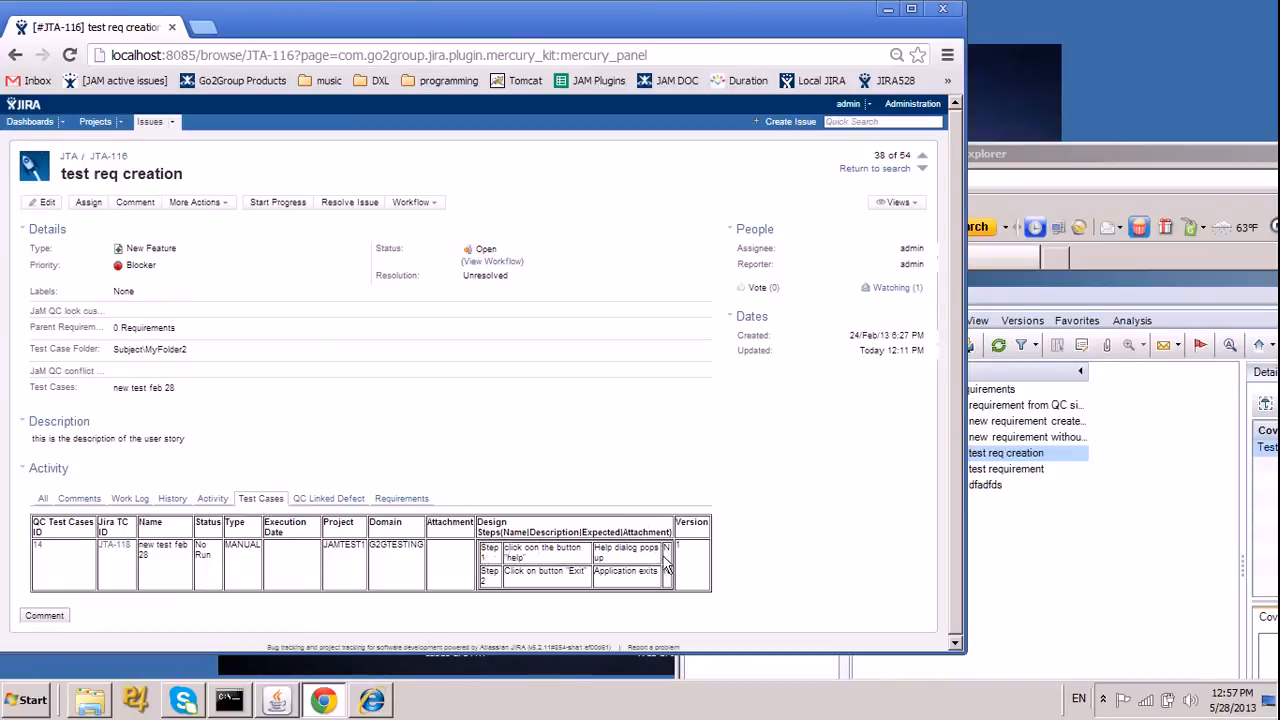
Compare the issue with the requirement's test coverage in Quality Center, and open the defects list there.
left_click_drag(1072, 155, 505, 14)
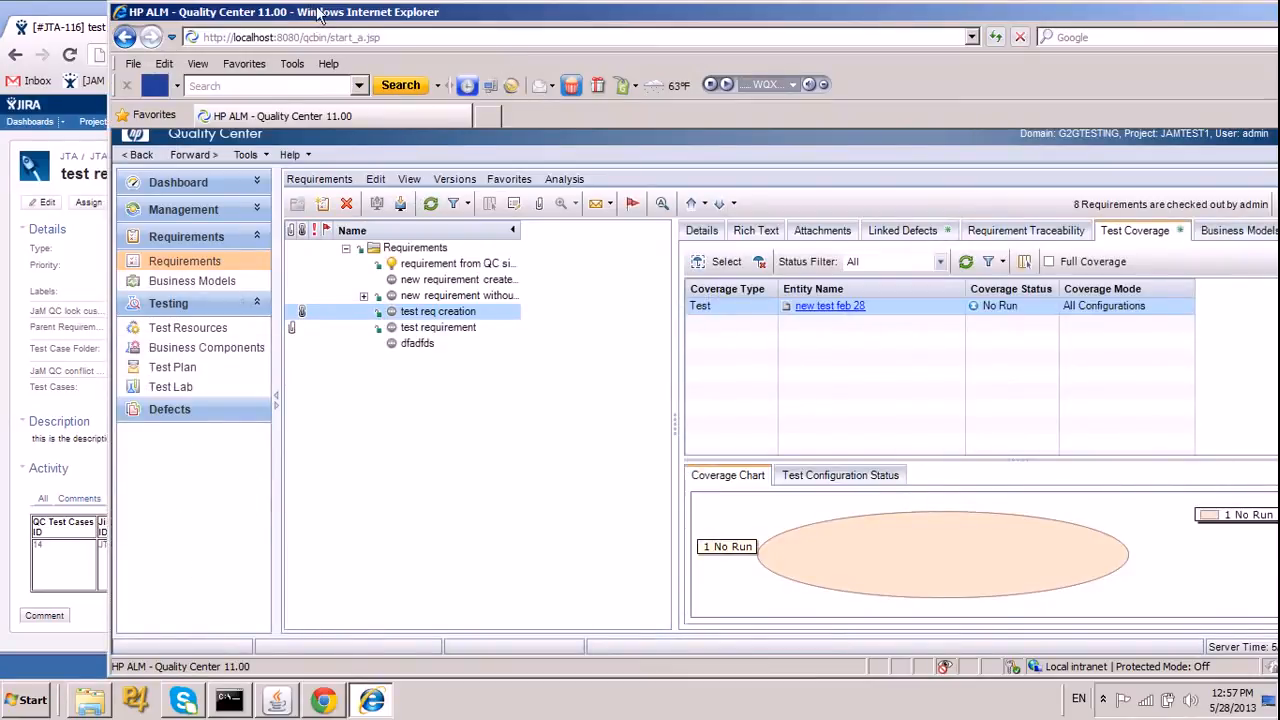
left_click_drag(318, 17, 858, 109)
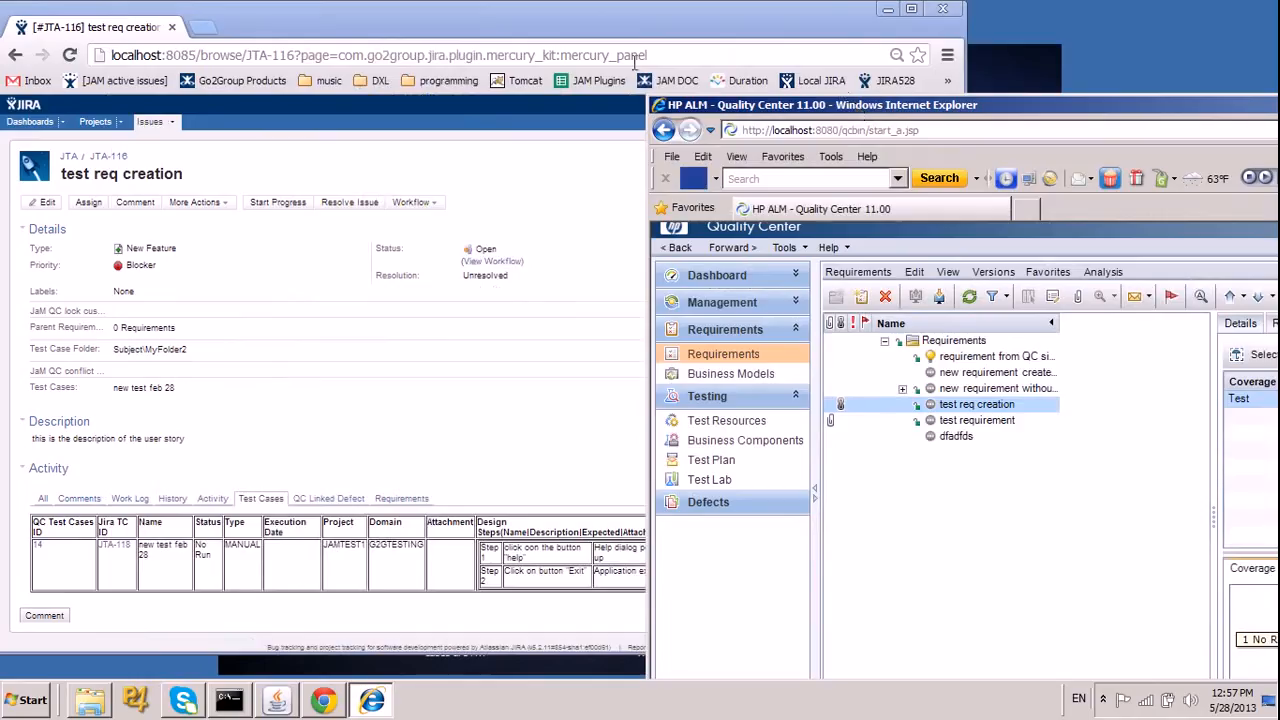
left_click(575, 203)
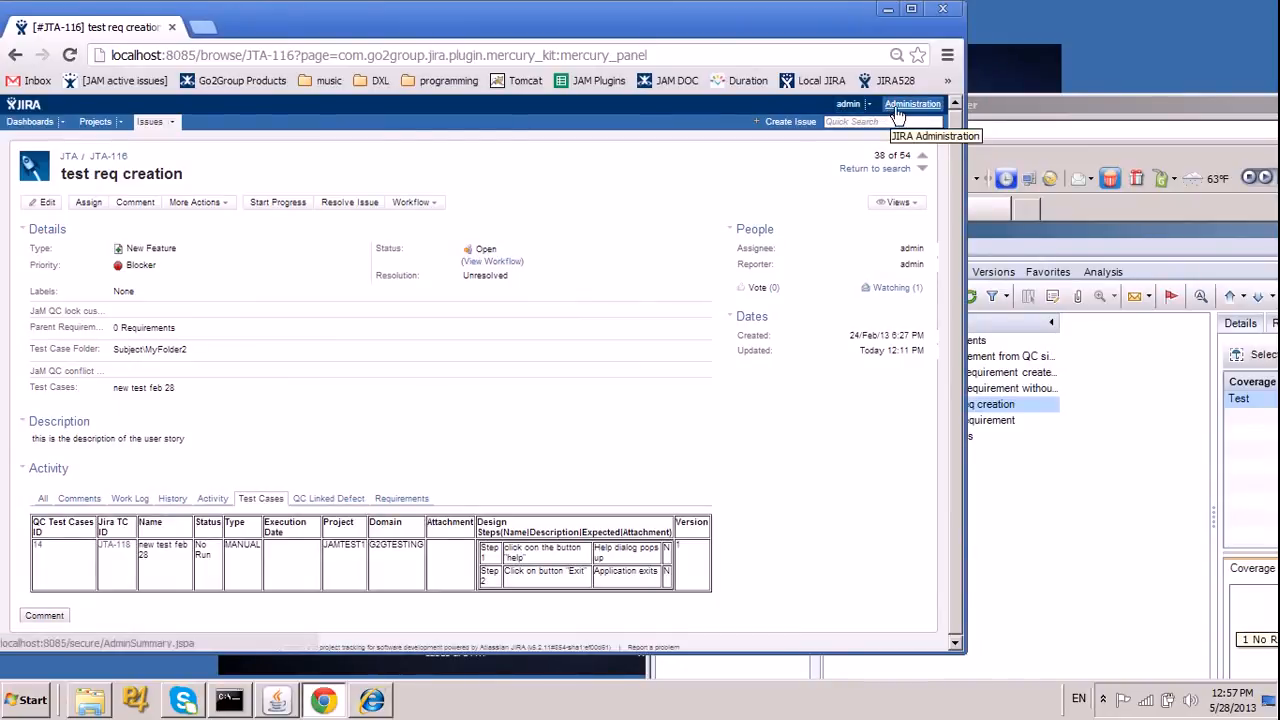
left_click_drag(1064, 108, 486, 62)
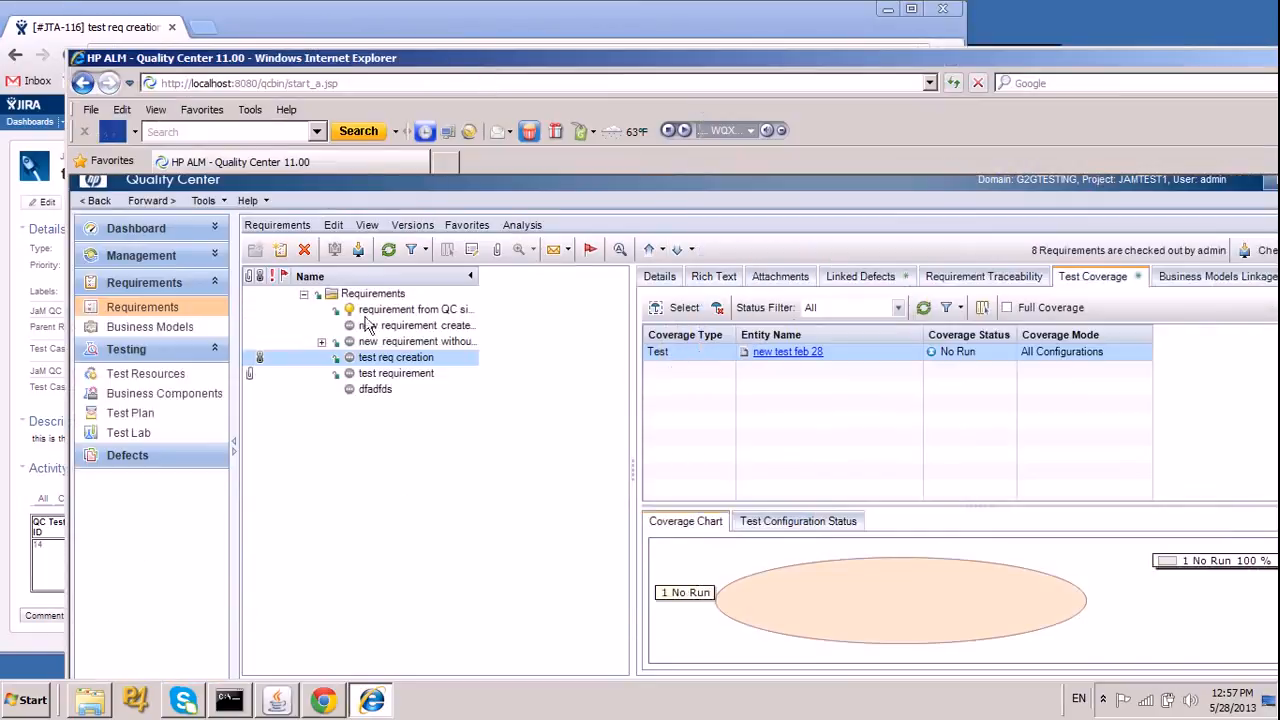
left_click(145, 455)
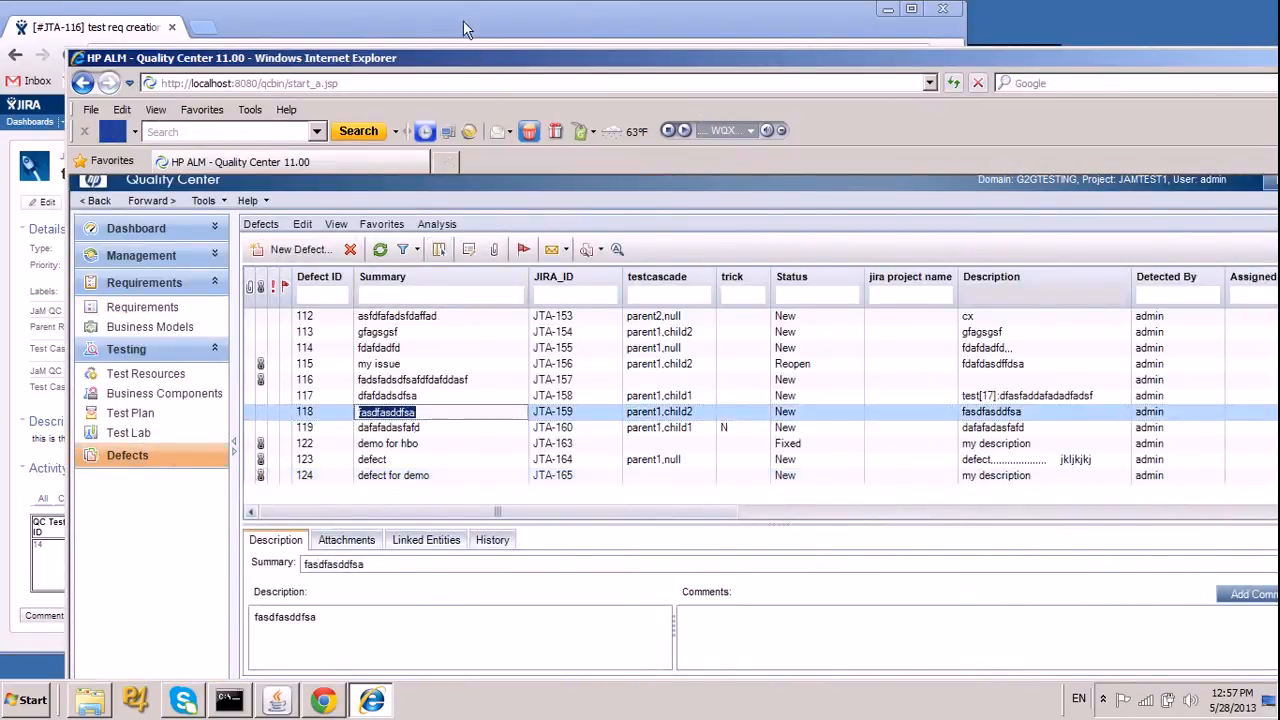
Return to JIRA, open issue JTA-165 by changing the issue number in the address, and start progress on it.
left_click_drag(437, 60, 841, 440)
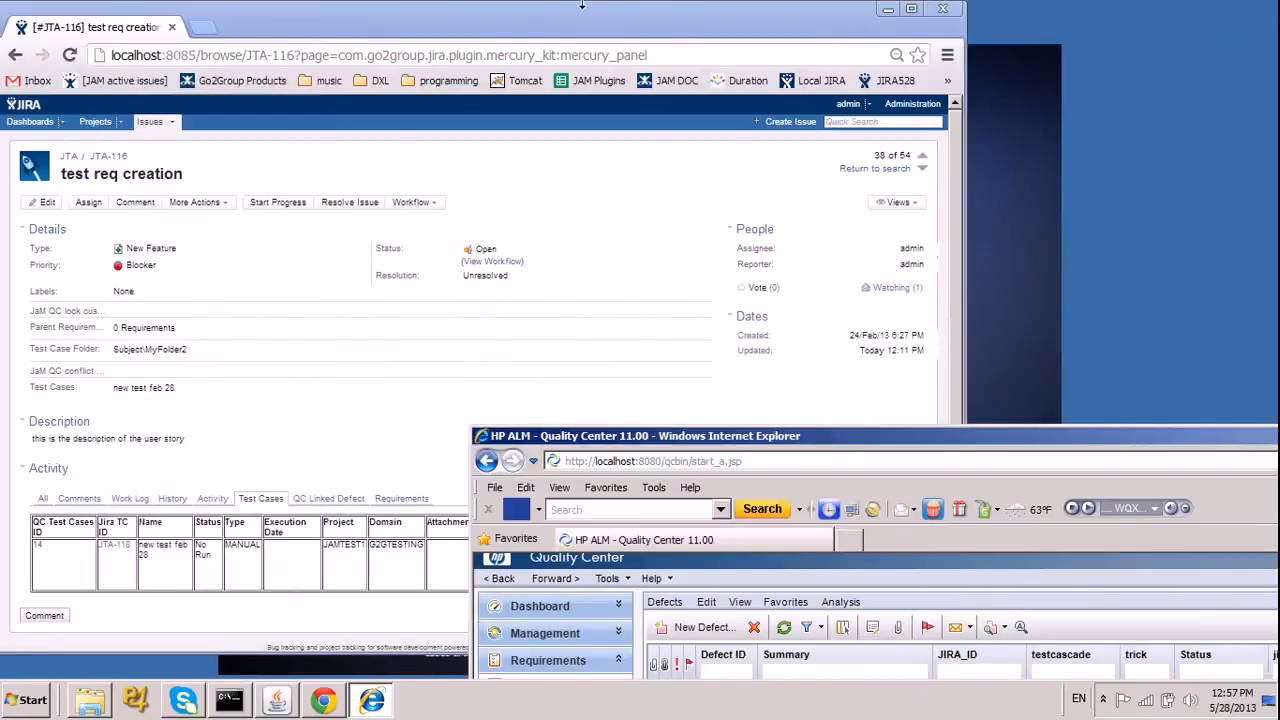
left_click_drag(522, 25, 737, 48)
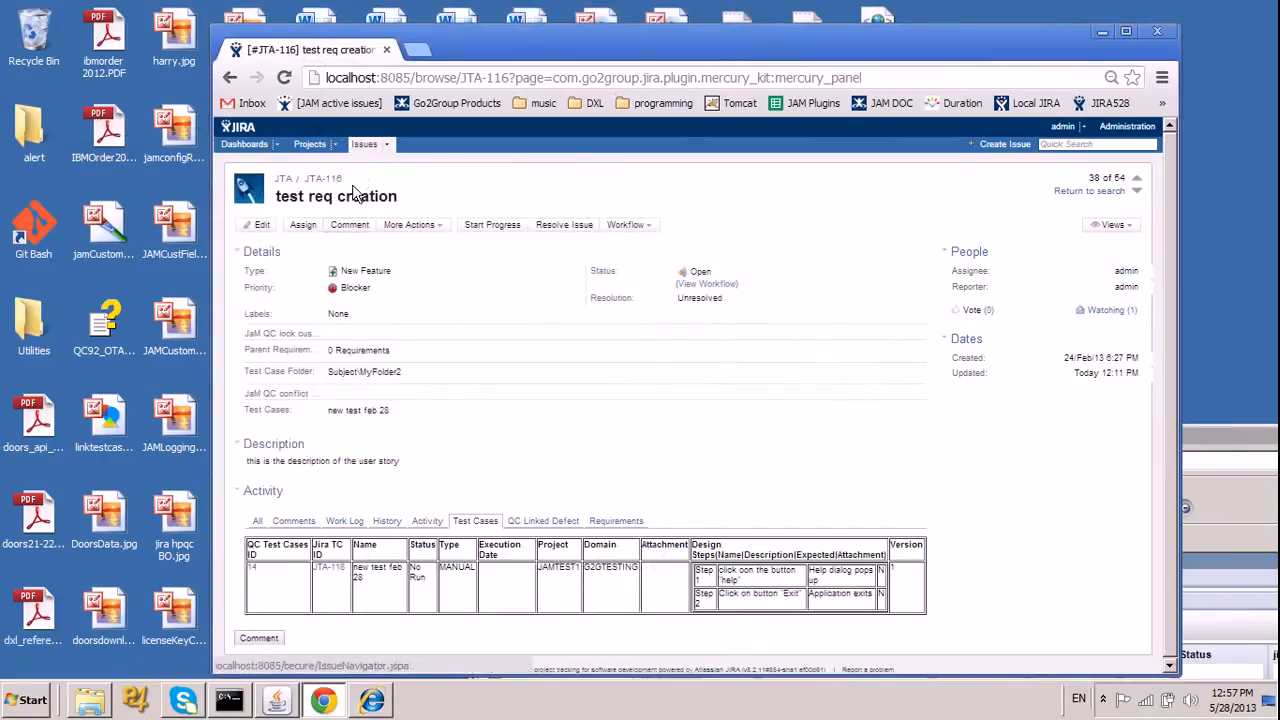
left_click(318, 178)
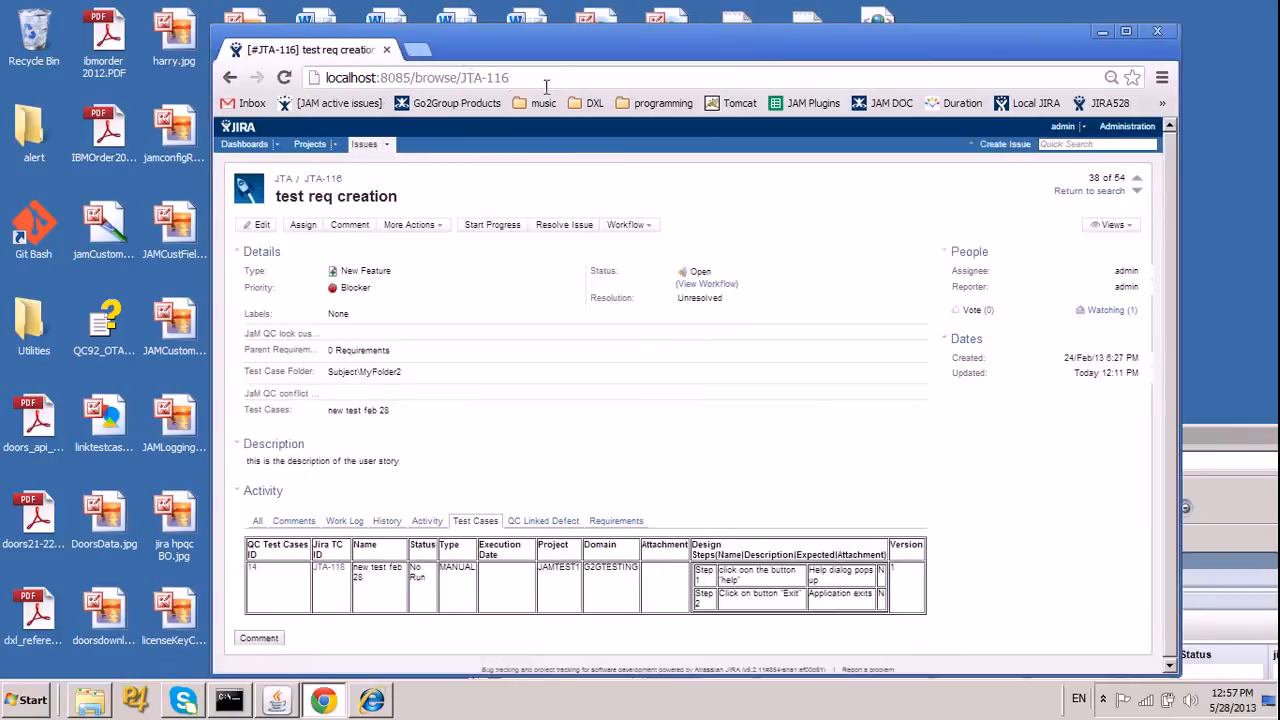
key("BackSpace")
key("BackSpace")
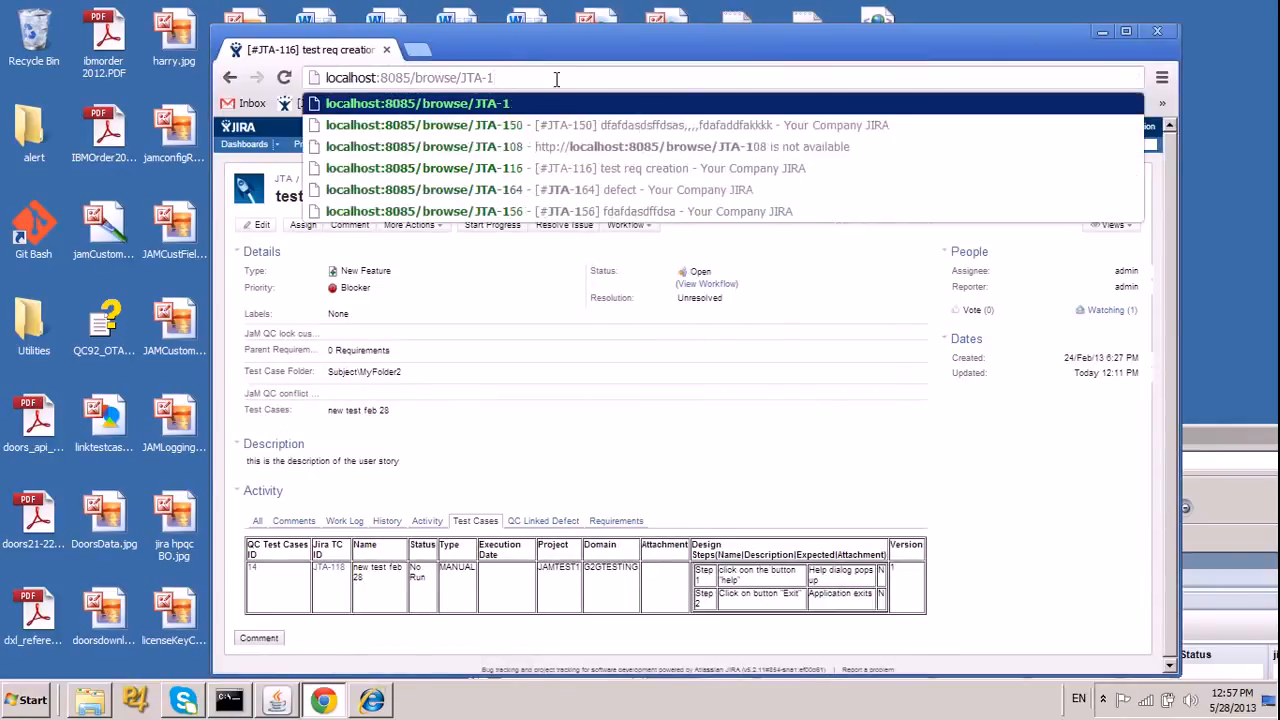
type("65")
key("Return")
left_click_drag(605, 38, 437, 28)
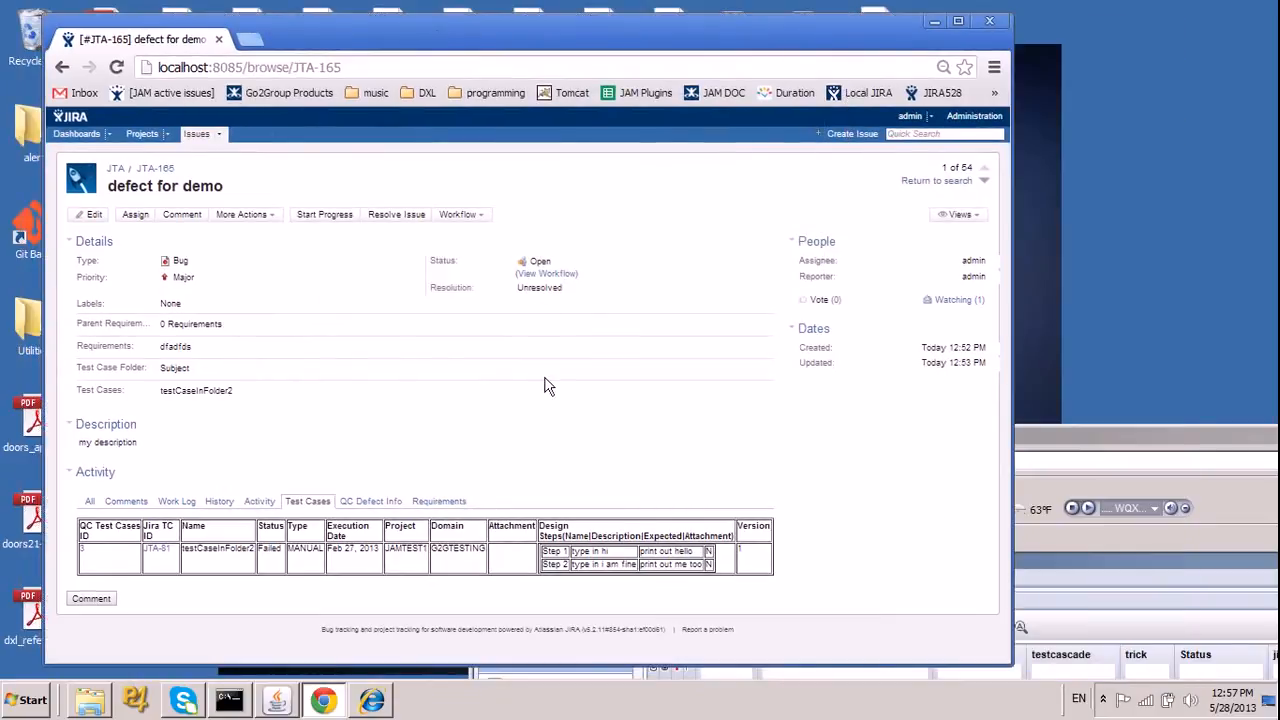
left_click(326, 214)
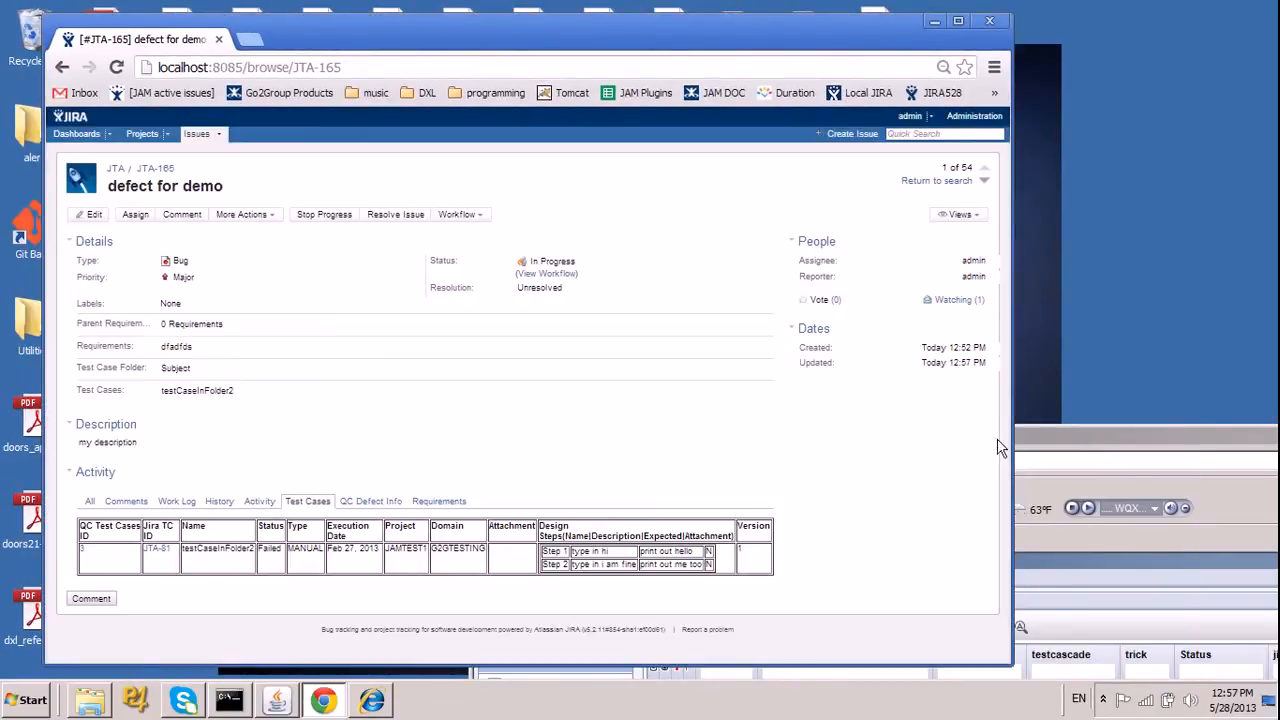
Switch to Quality Center, refresh the defects list and check the status of "defect for demo".
left_click_drag(1036, 438, 654, 31)
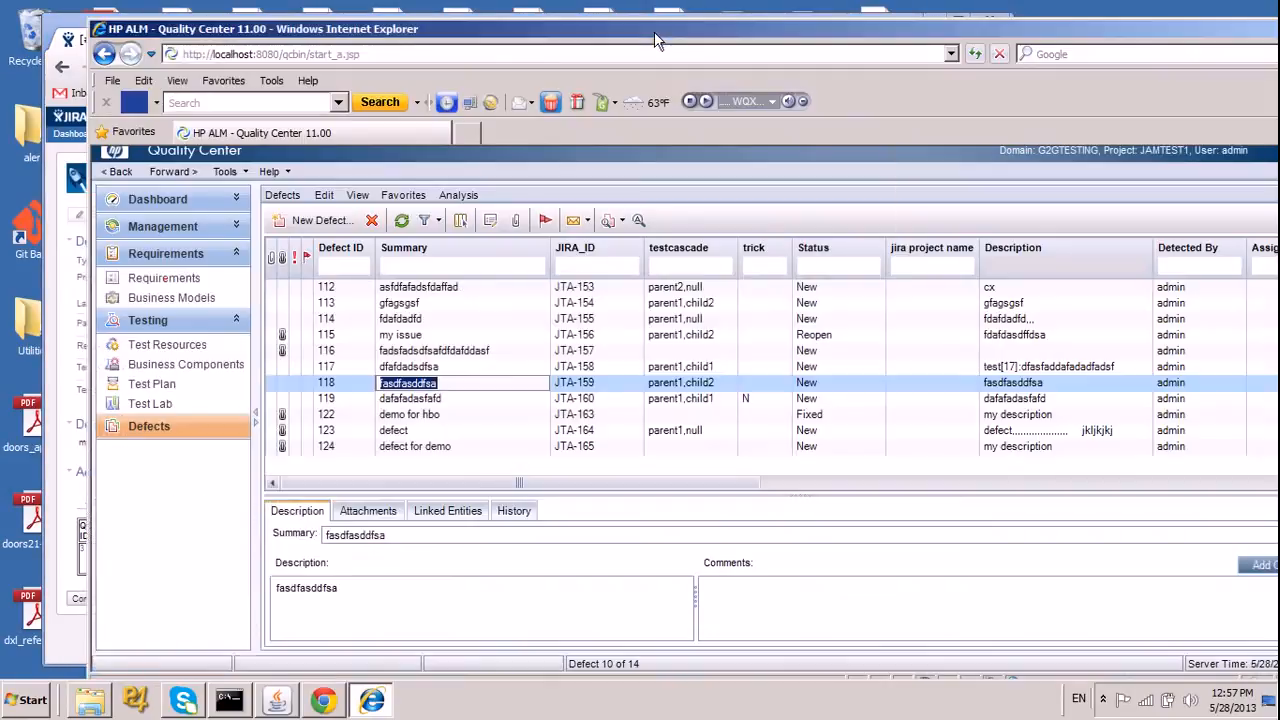
left_click(401, 220)
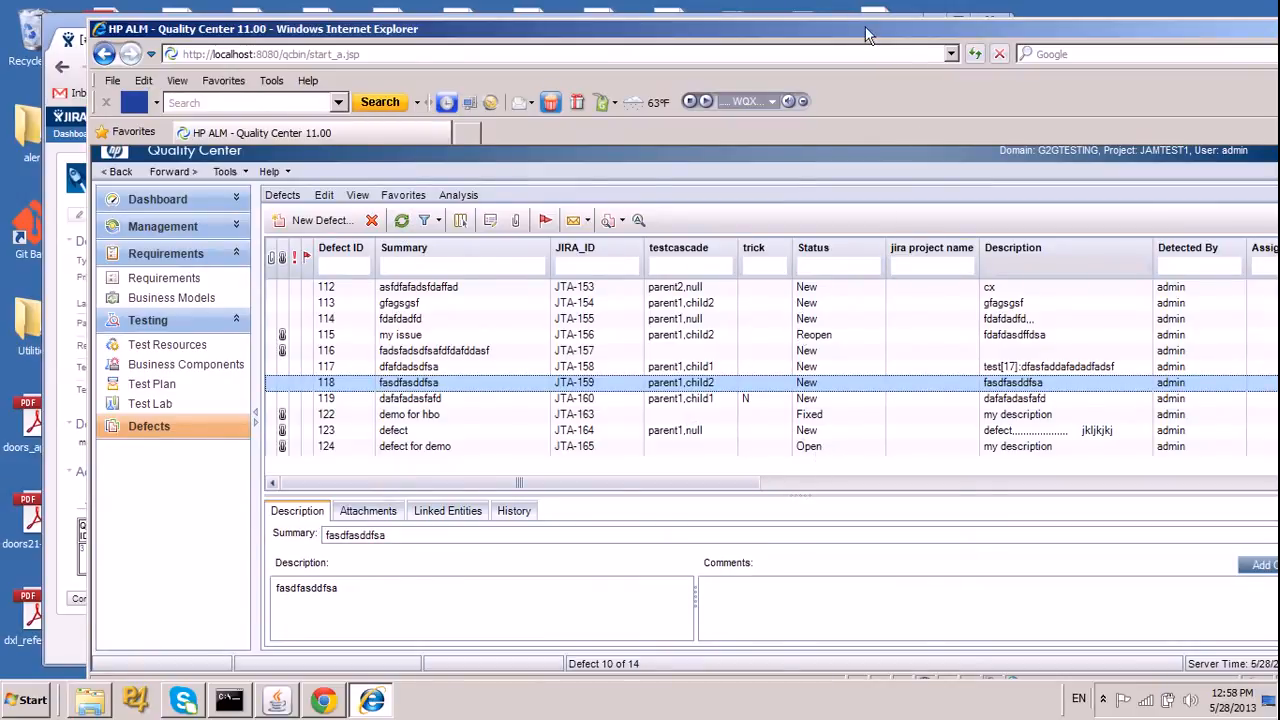
left_click_drag(865, 29, 941, 258)
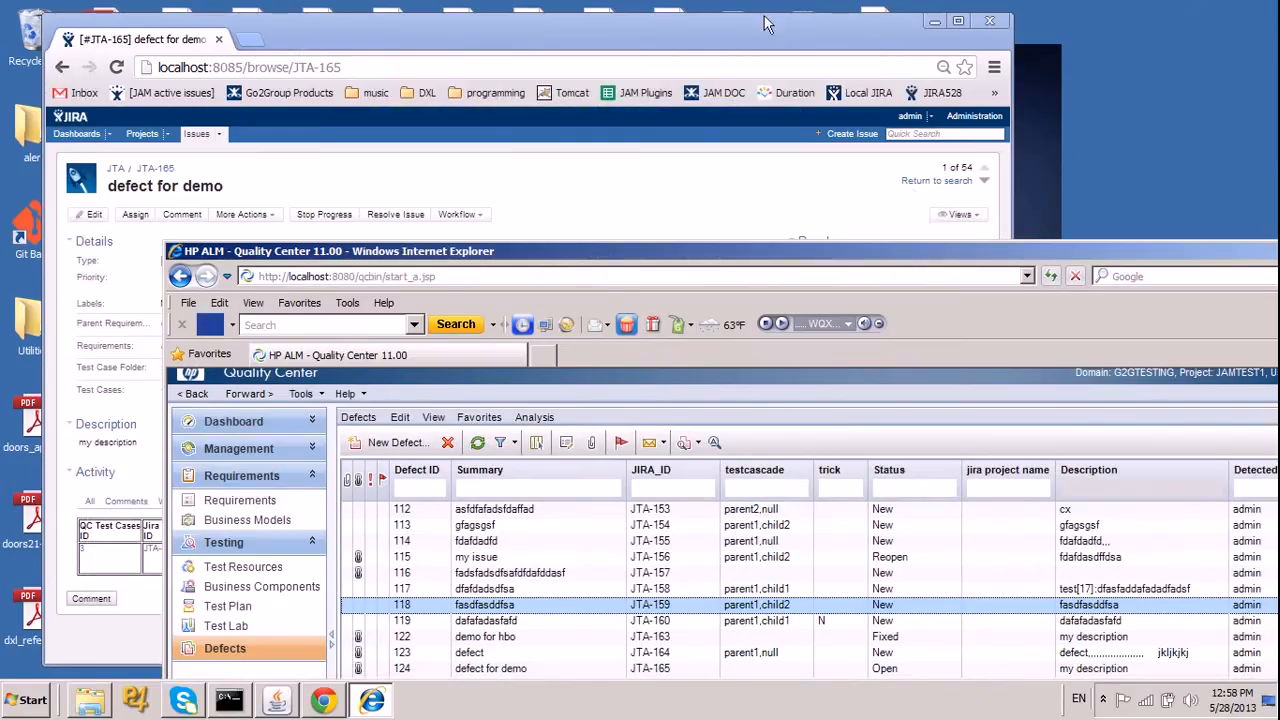
left_click_drag(808, 262, 720, 45)
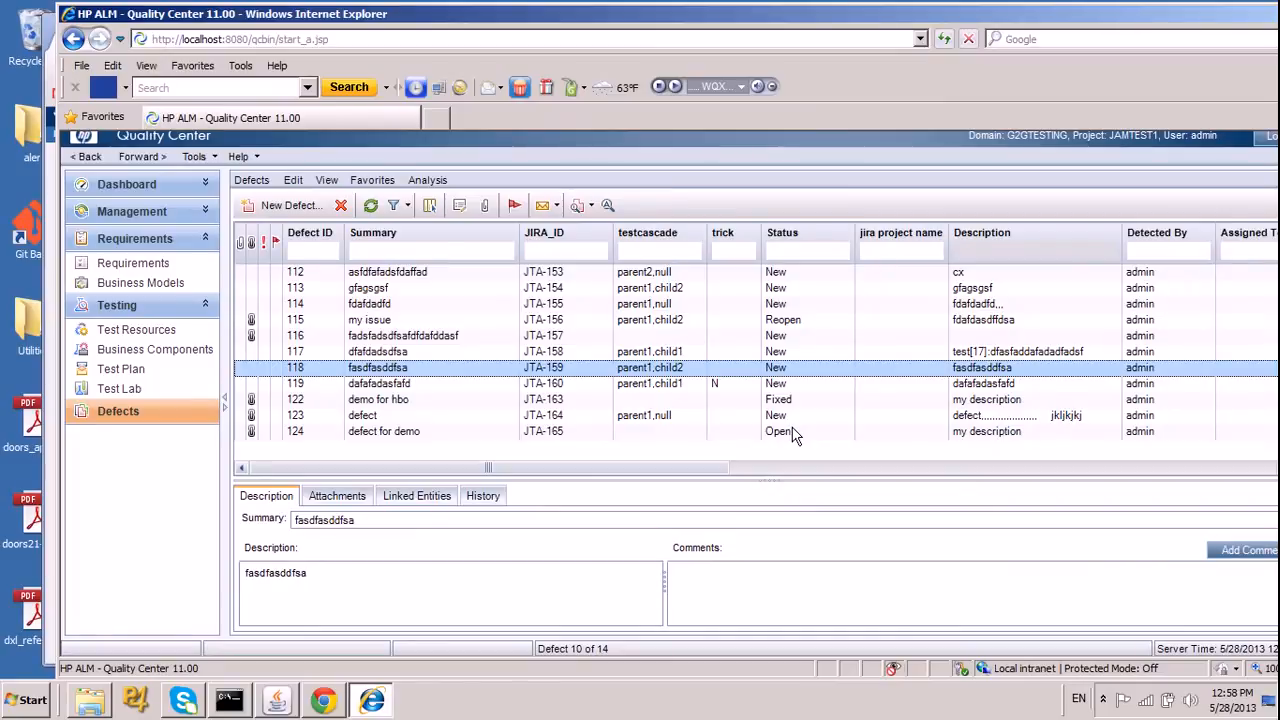
Set the status of "defect for demo" to Fixed in the Quality Center defects list.
left_click(837, 432)
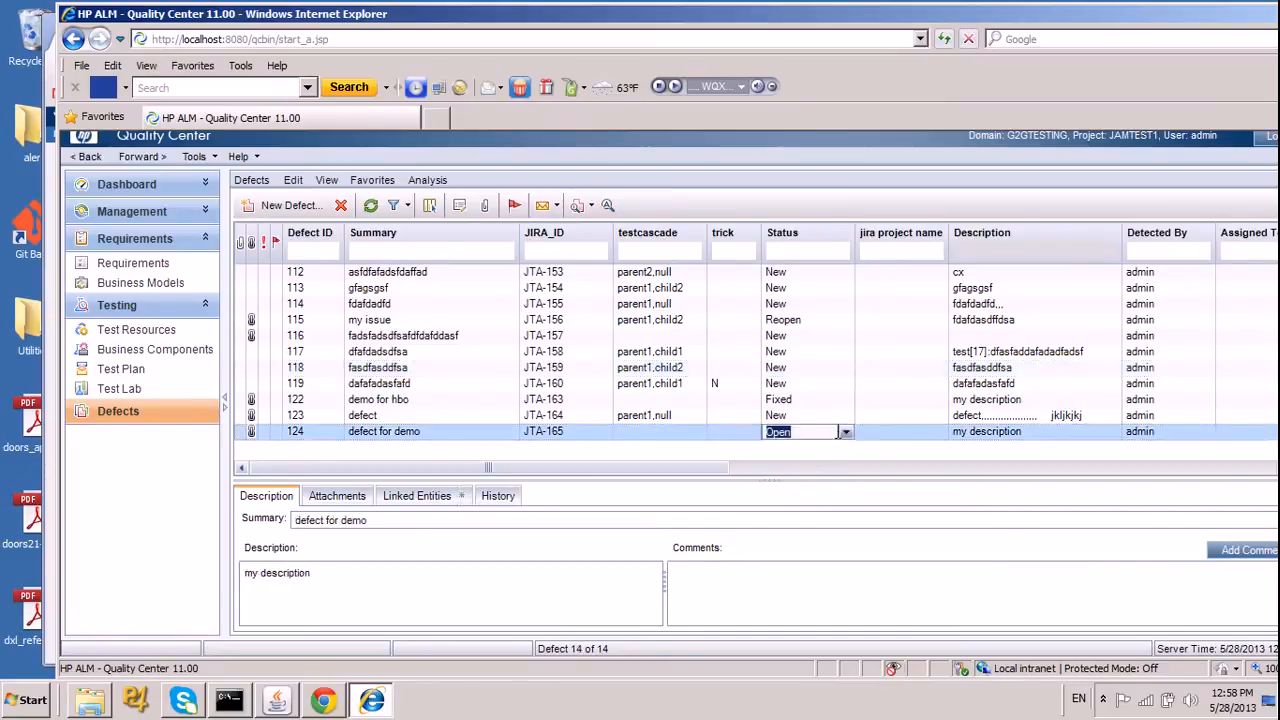
left_click(846, 431)
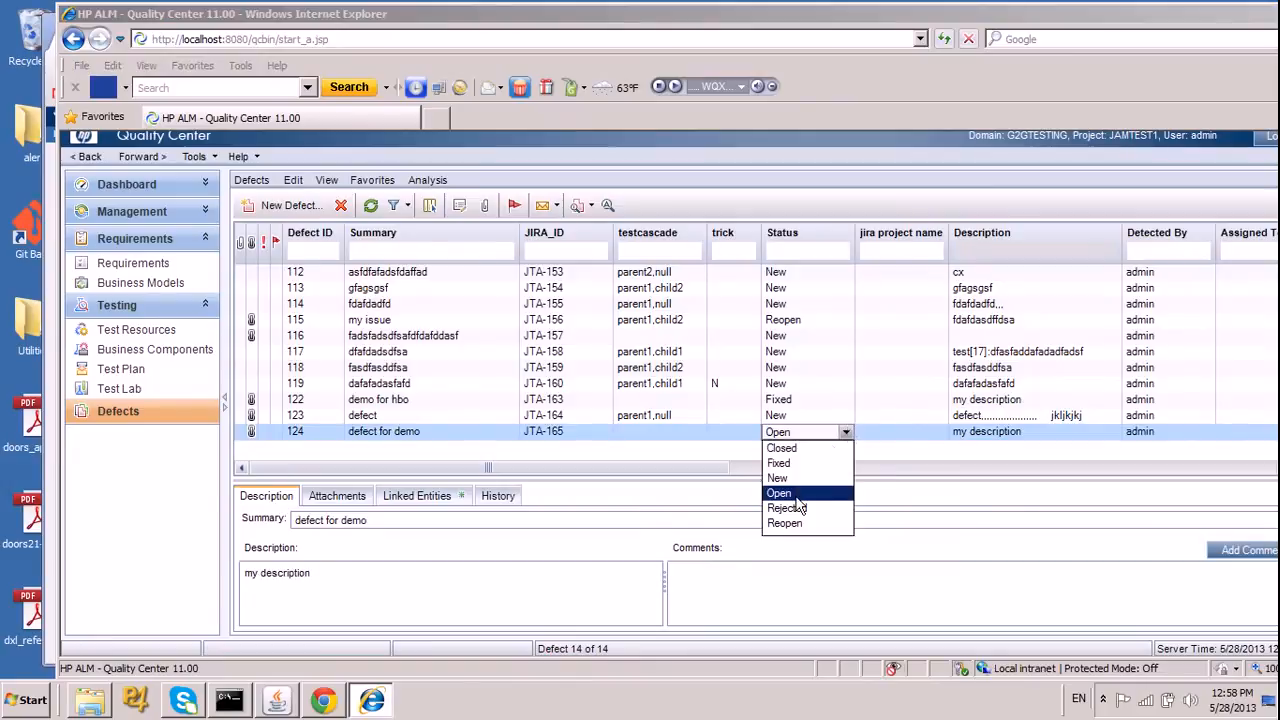
left_click(780, 463)
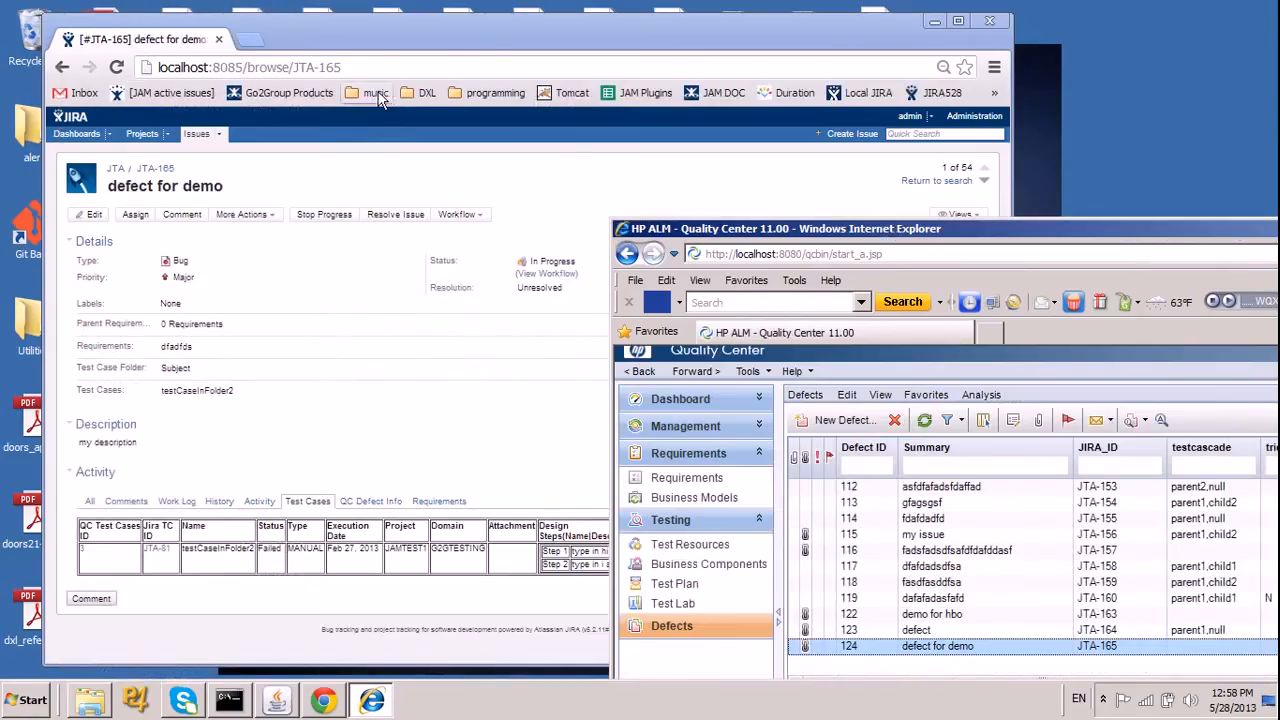
Switch to issue JTA-165 in JIRA and run the QC to JIRA replication, confirming the operation.
left_click_drag(420, 38, 387, 28)
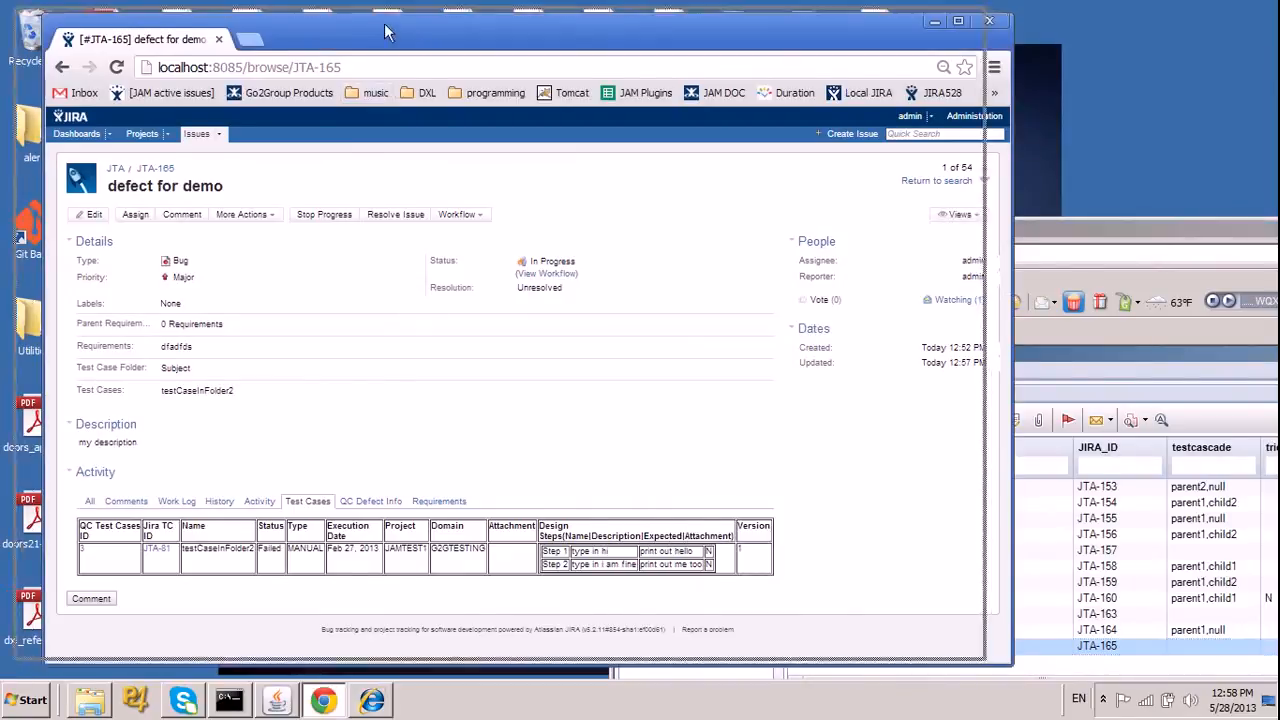
left_click(205, 210)
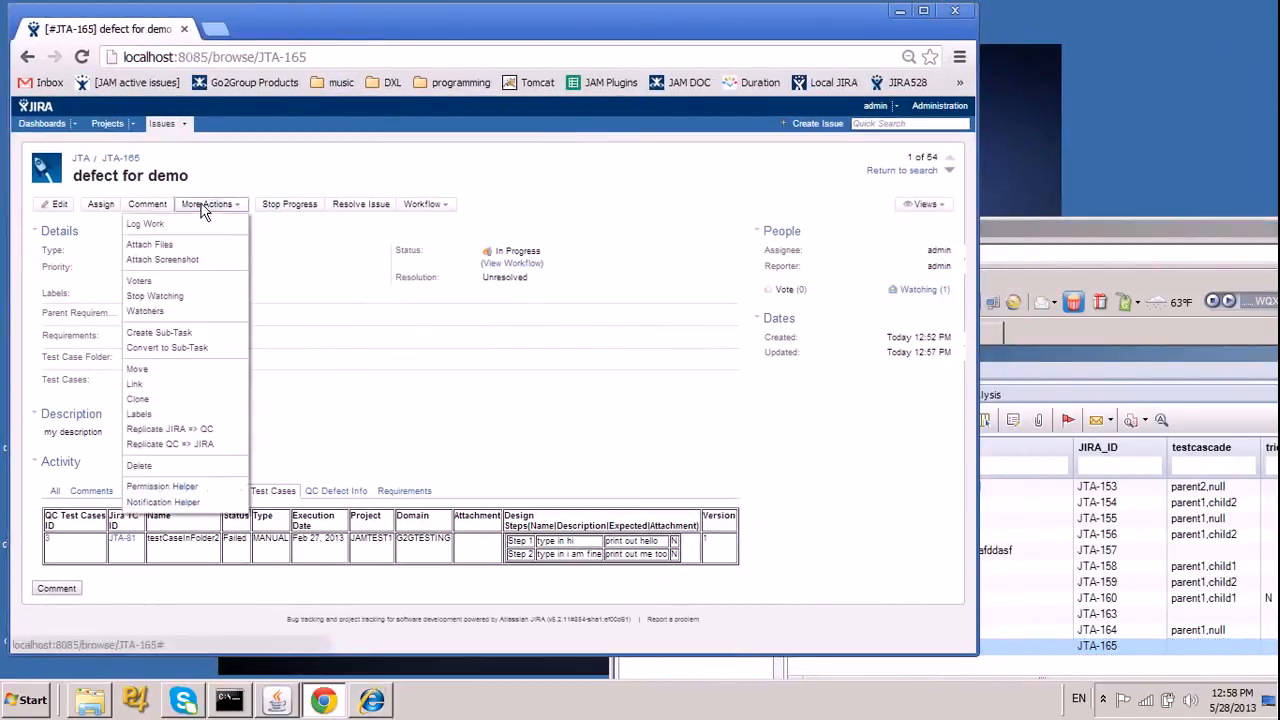
left_click(206, 447)
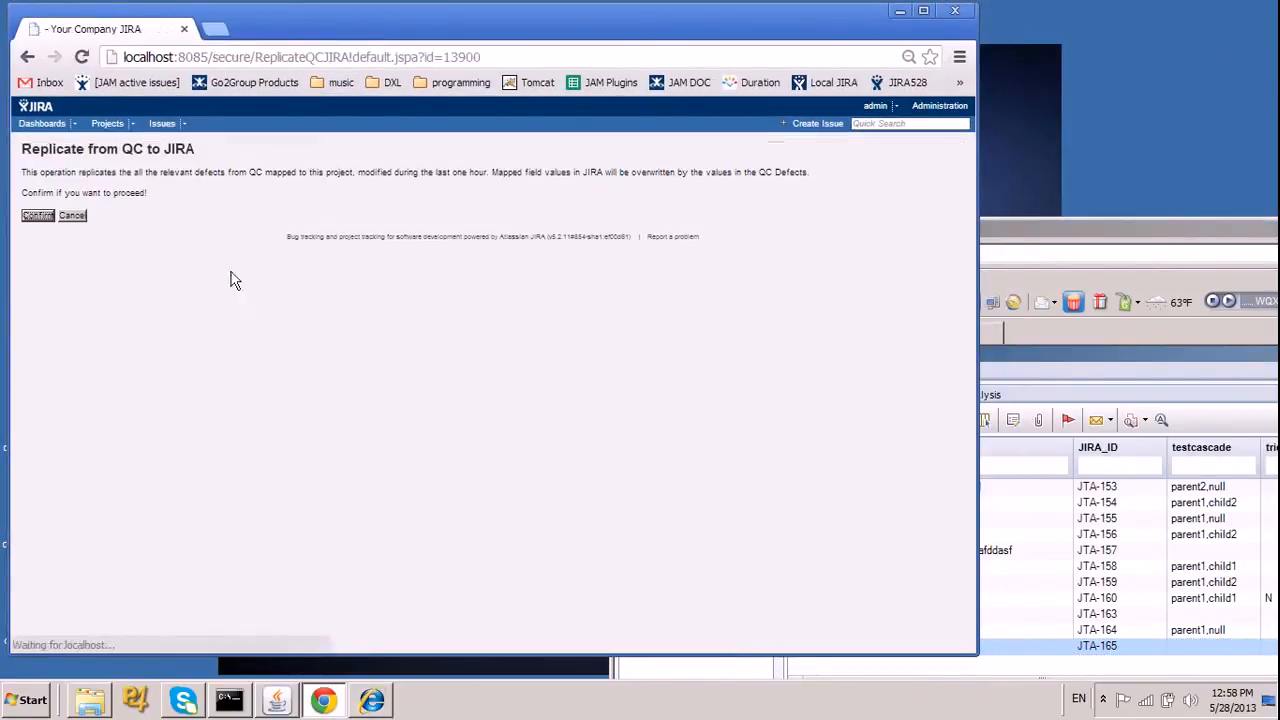
left_click(38, 215)
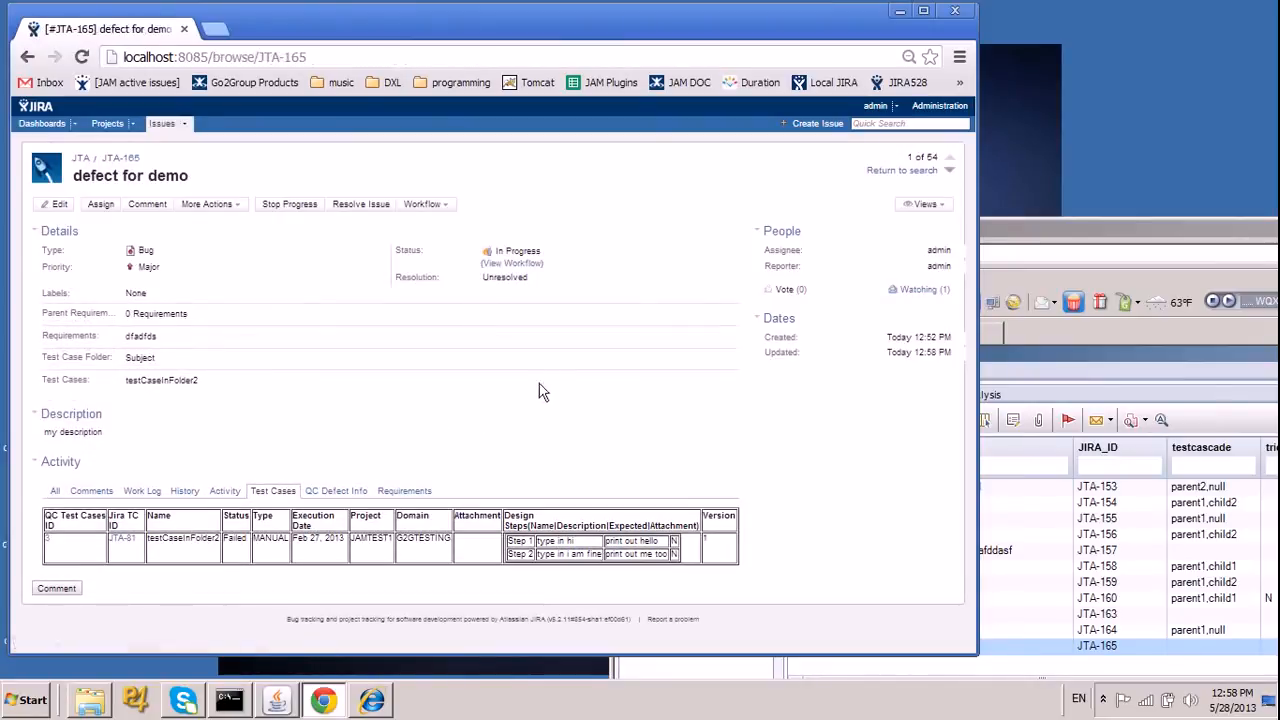
Arrange the JIRA and Quality Center windows to compare the status of JTA-165 in both systems.
left_click_drag(1071, 228, 716, 63)
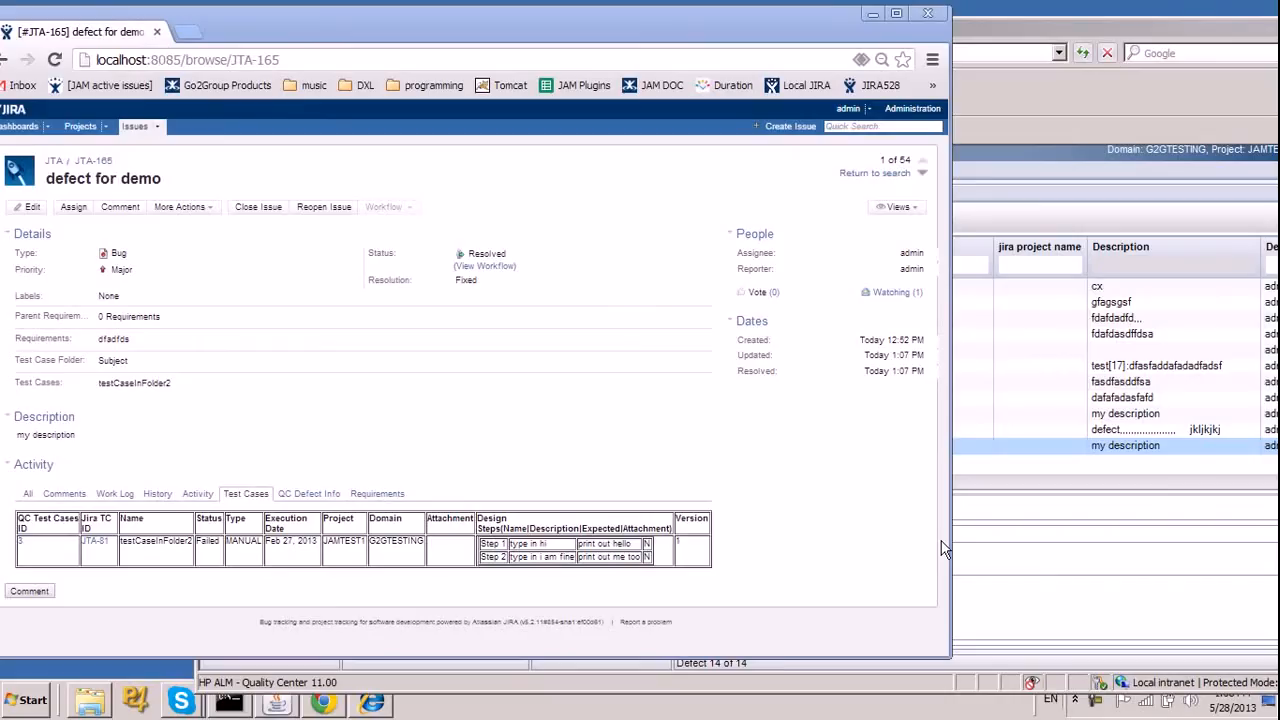
left_click(1154, 40)
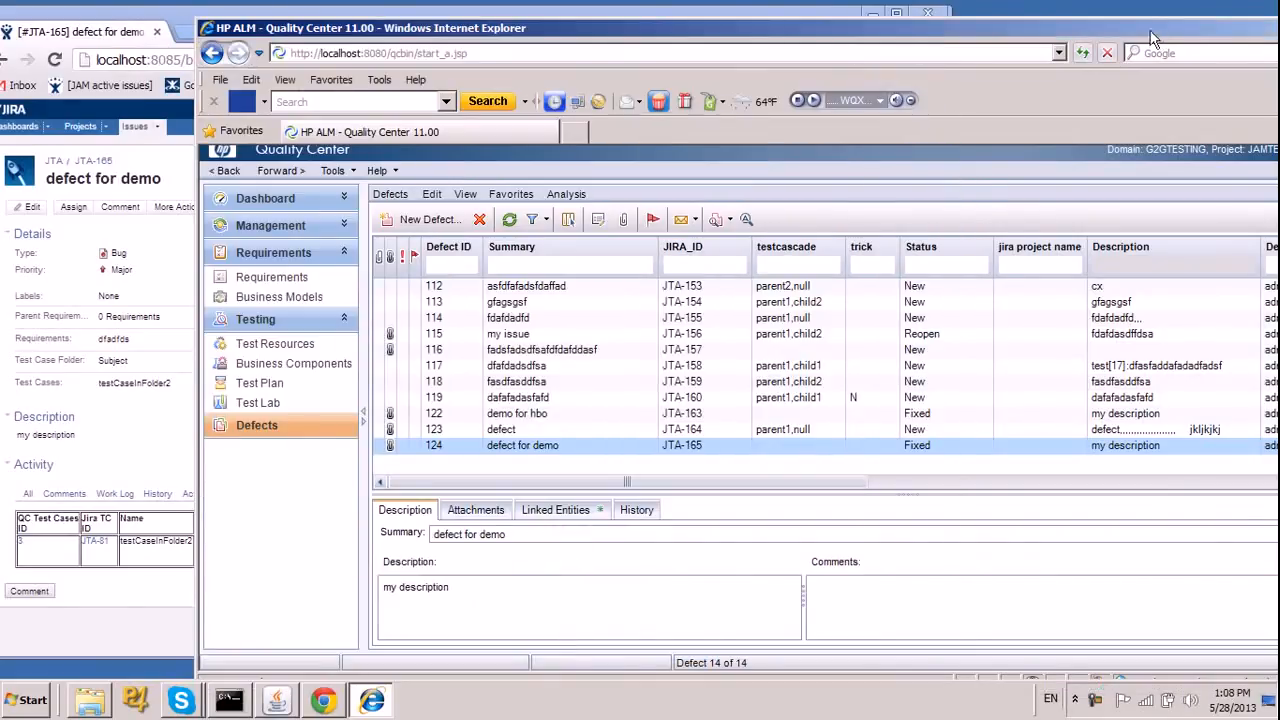
left_click_drag(727, 31, 941, 31)
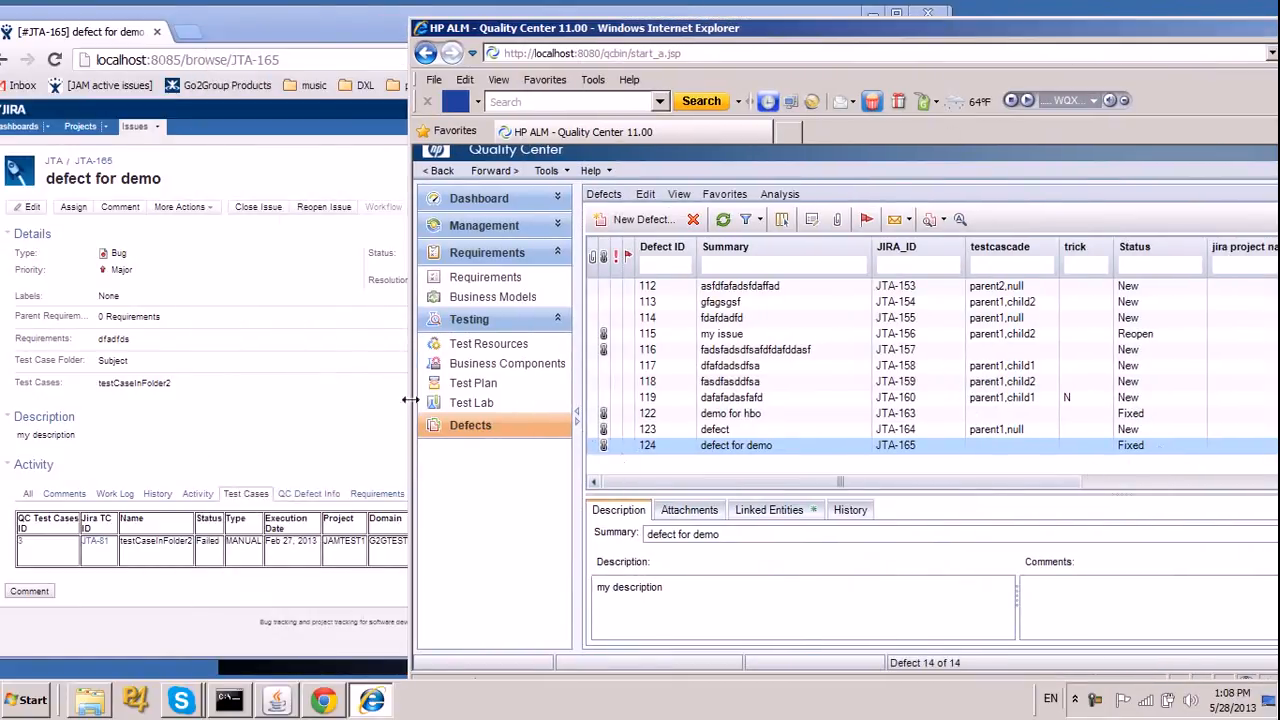
left_click(320, 30)
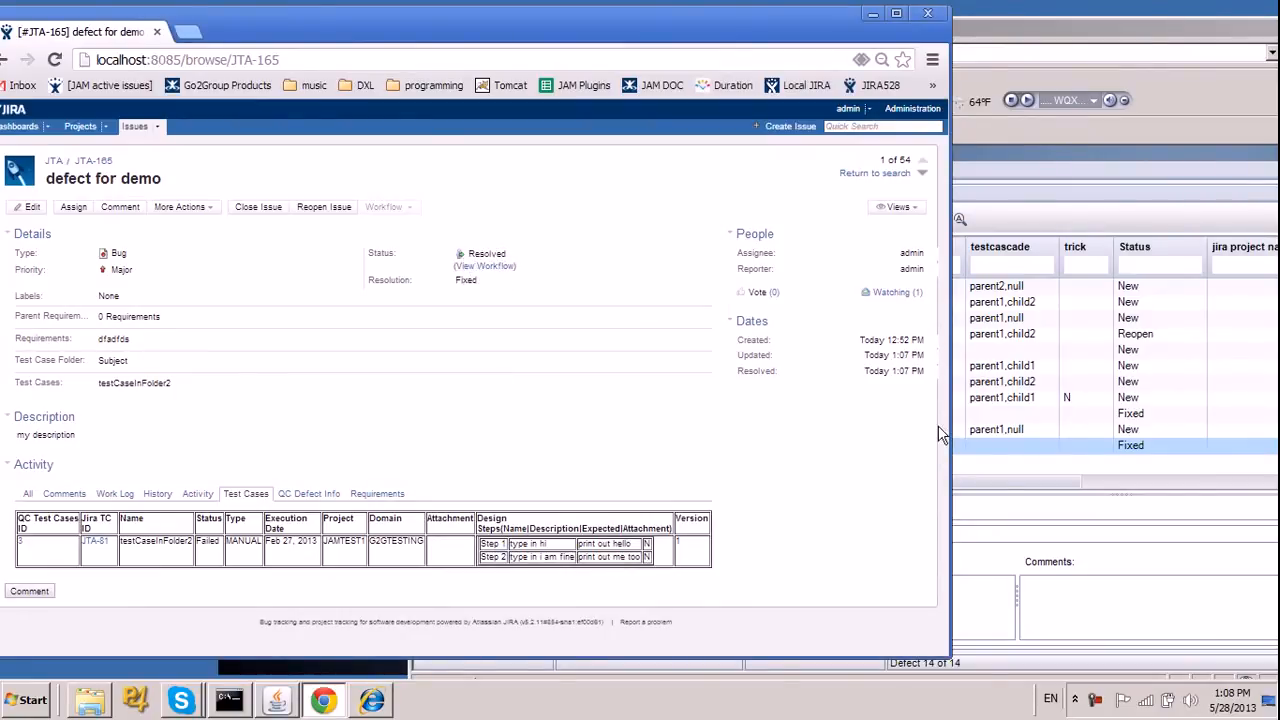
left_click(1000, 433)
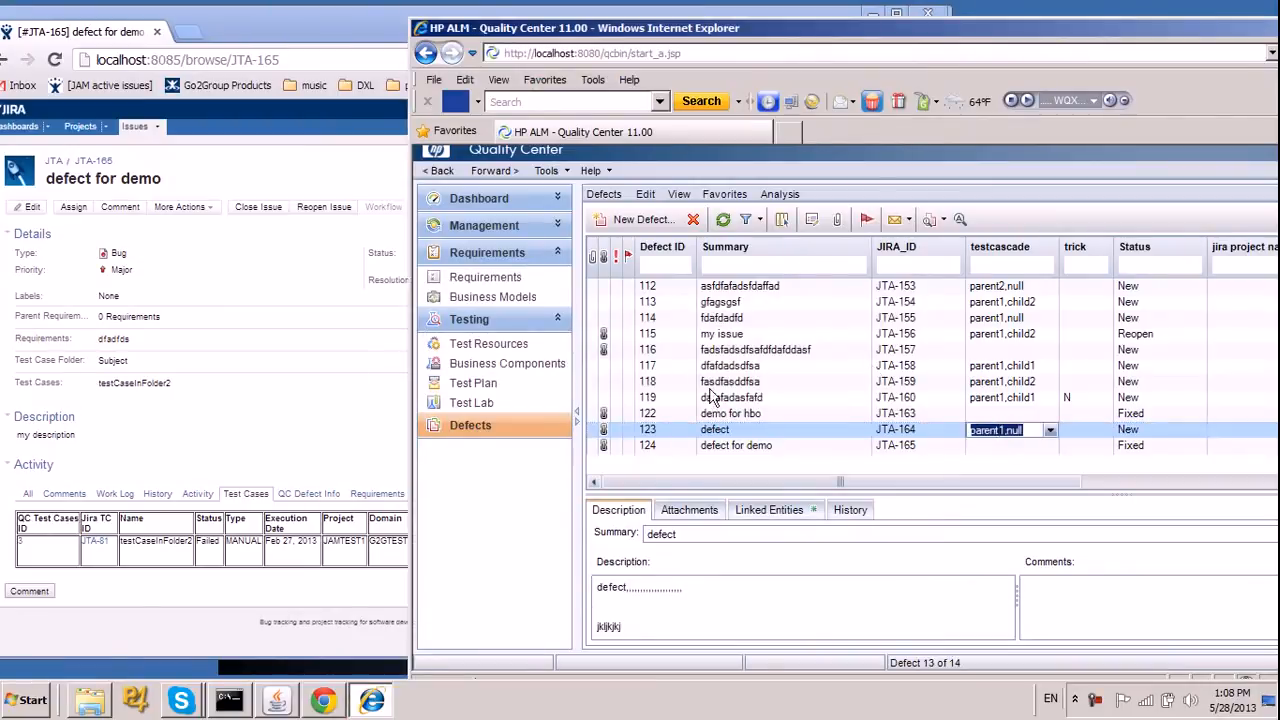
Close issue JTA-165 in JIRA, and refresh the Quality Center defects list to check the matching defect's status.
left_click(352, 386)
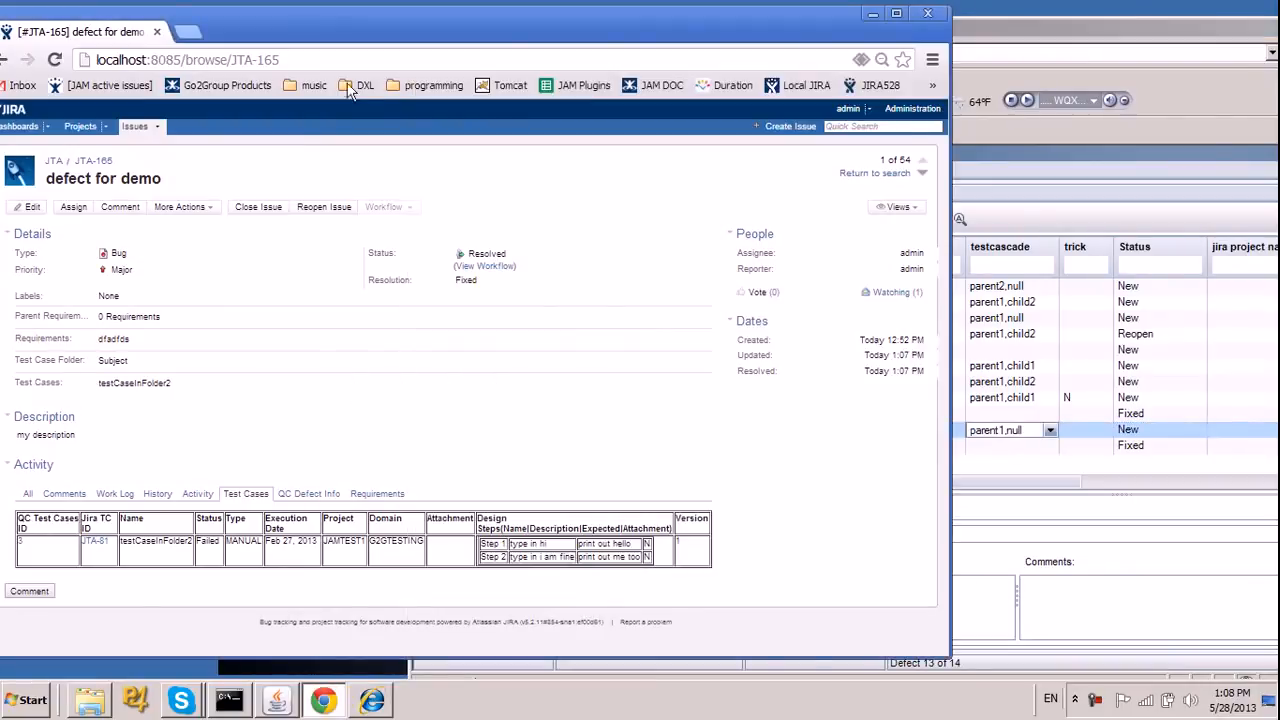
left_click(251, 210)
left_click(646, 477)
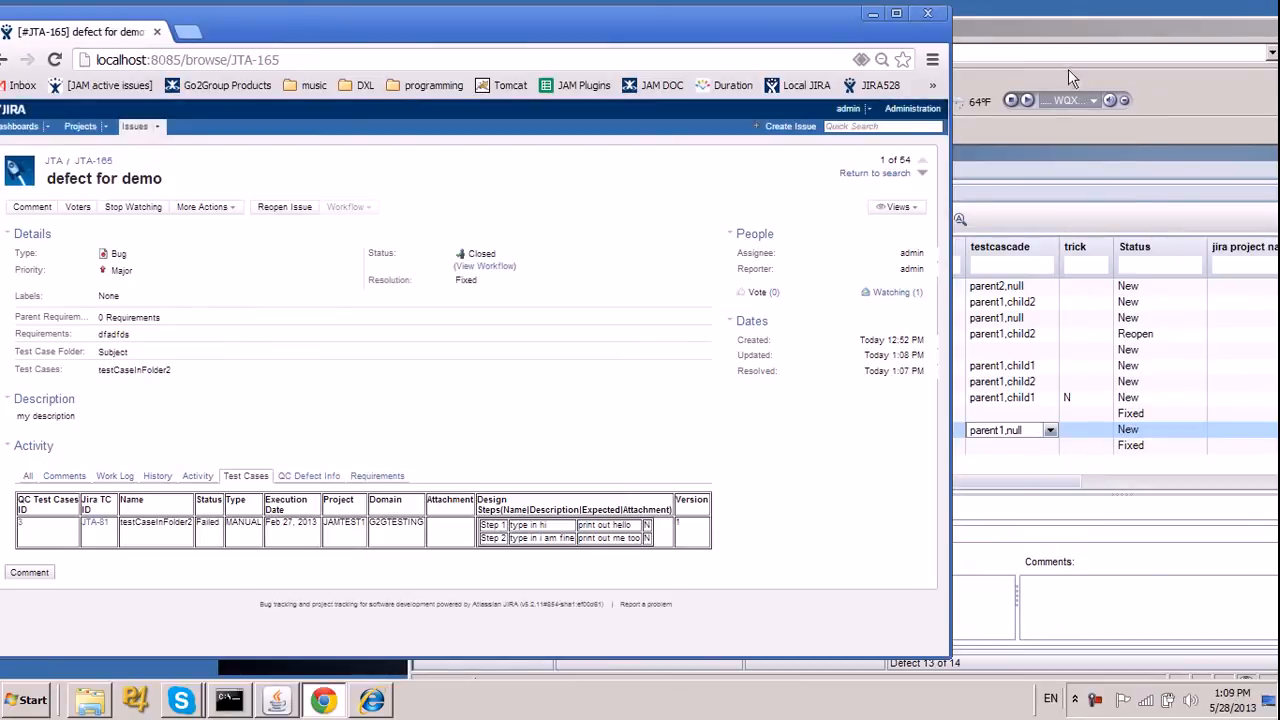
left_click(1068, 77)
left_click(723, 219)
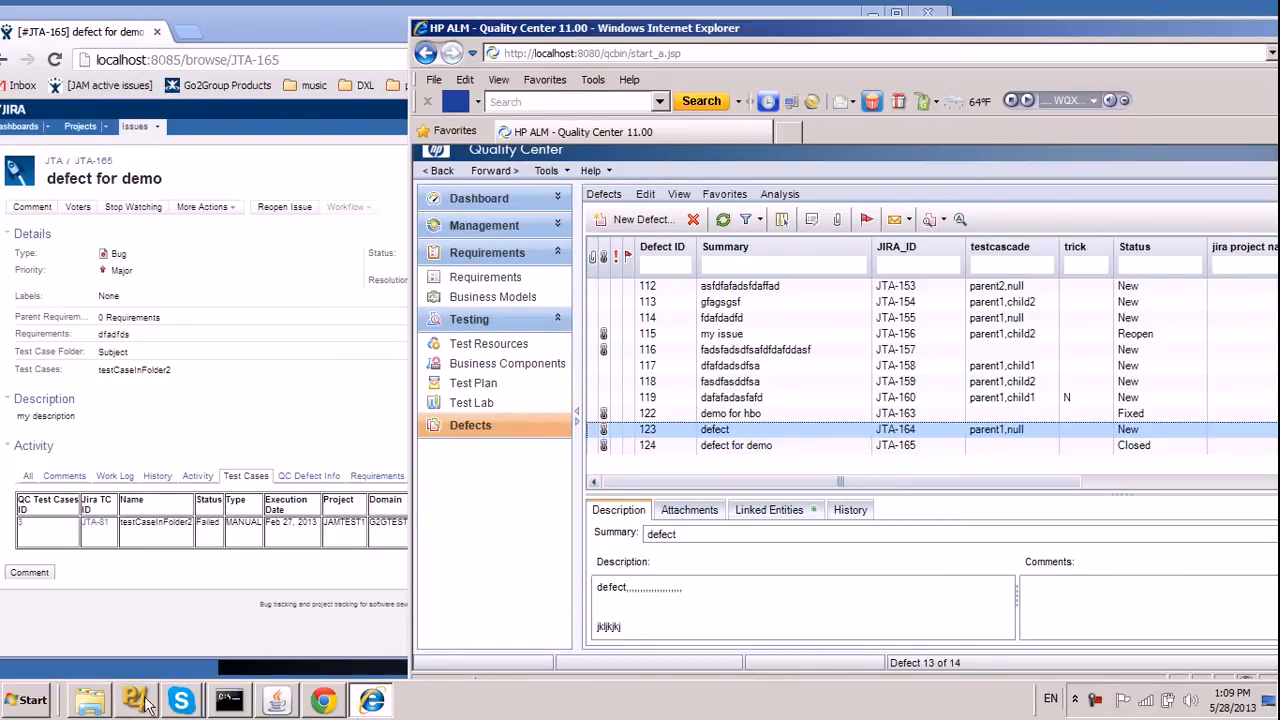
Switch to the C:\docs folder in Windows Explorer and open the presentation HPViennaWILFinalV2(2).pptx.
left_click(89, 700)
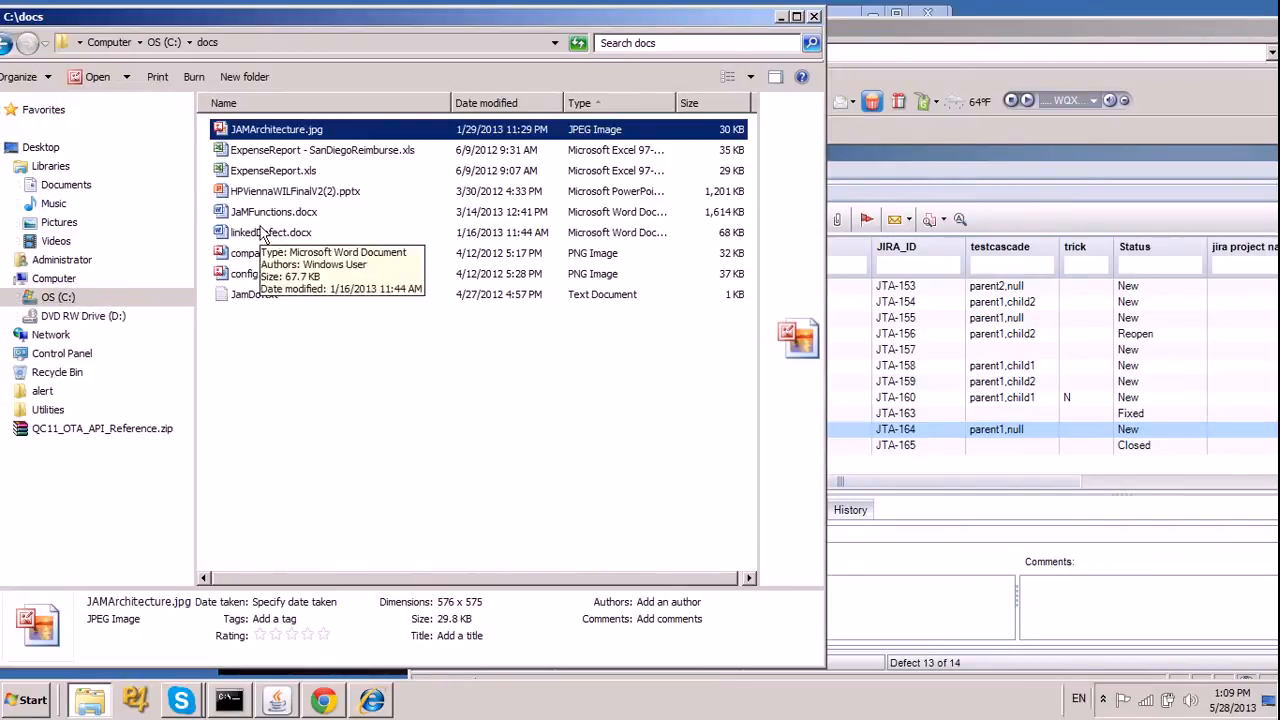
left_click(333, 198)
double_click(333, 198)
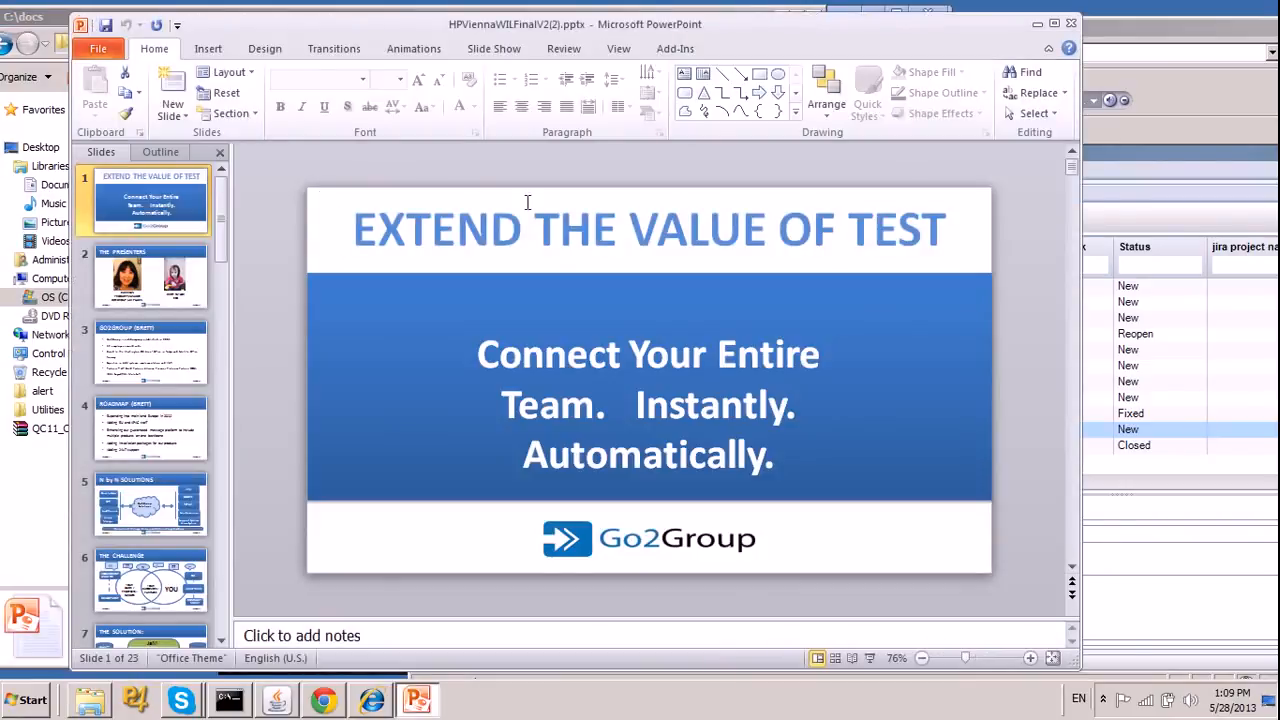